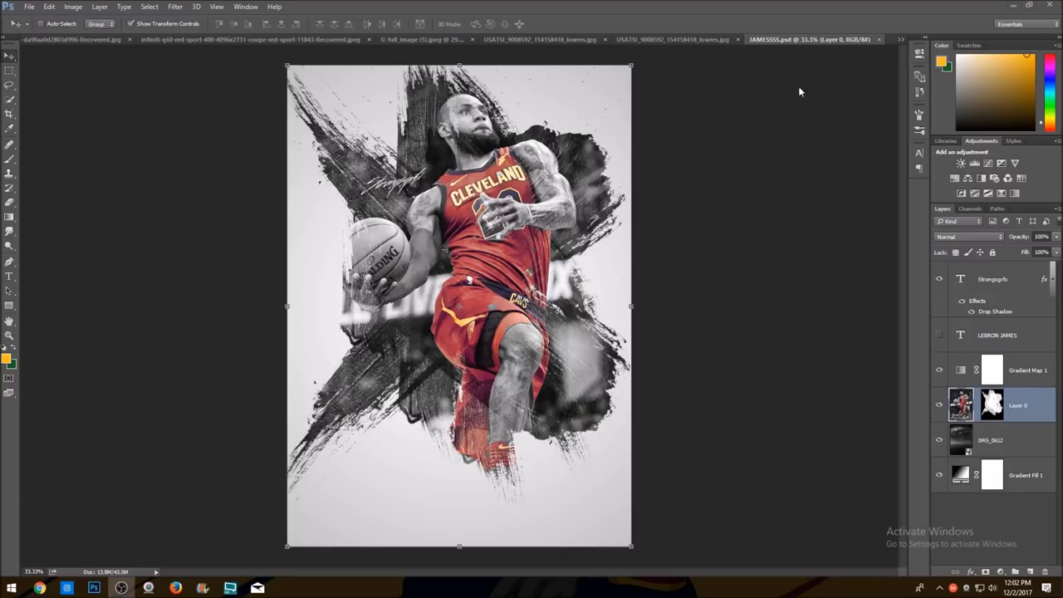
Look through the example artworks in the other open documents, including the football and Infiniti edits, and return to JAMESSSS.psd
{"action": "left_click", "coordinate": [901, 40]}
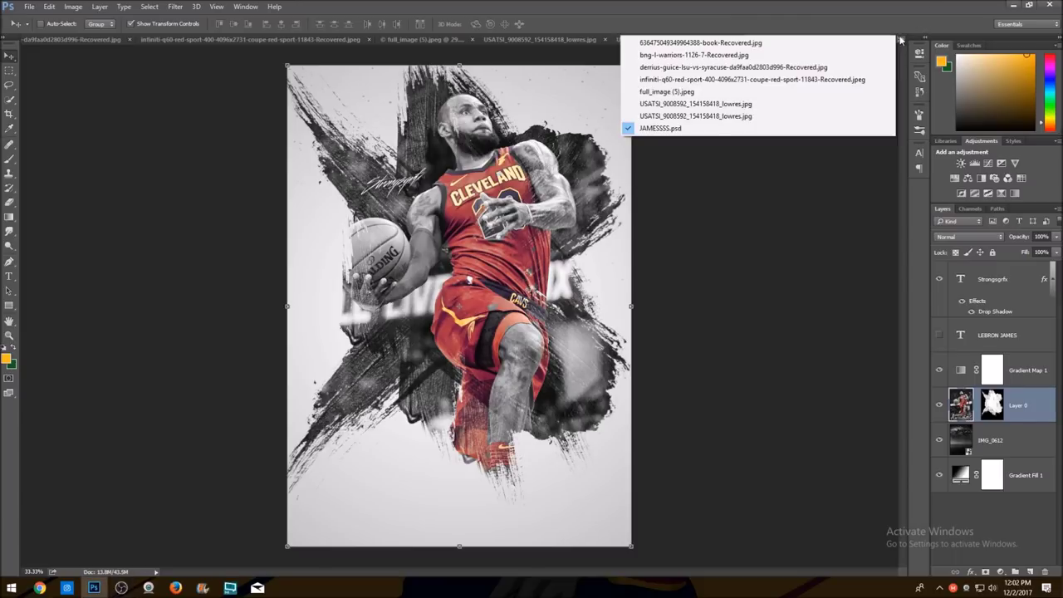
{"action": "left_click", "coordinate": [717, 42]}
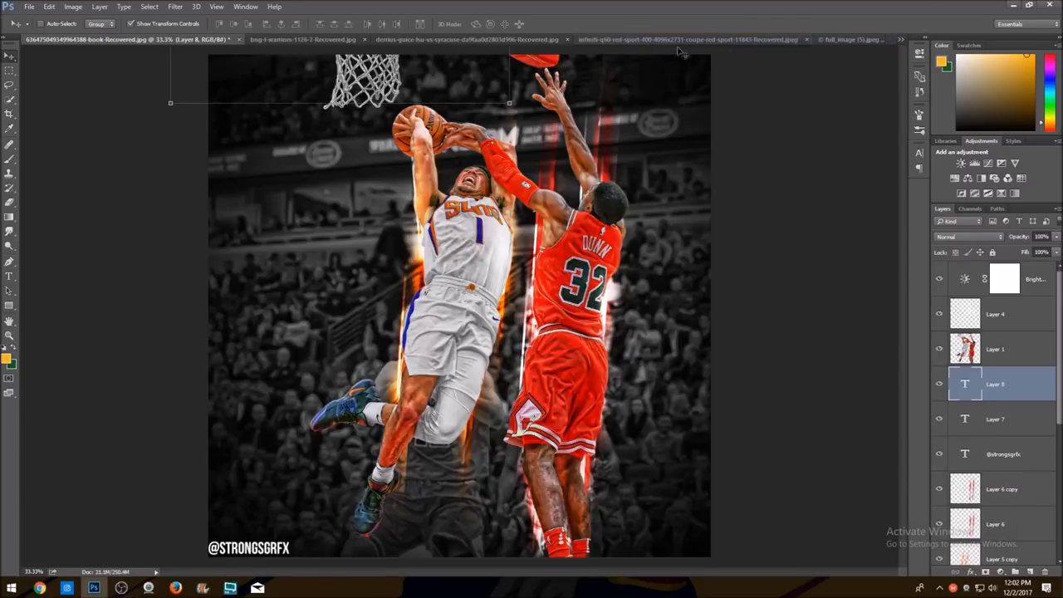
{"action": "left_click", "coordinate": [301, 43]}
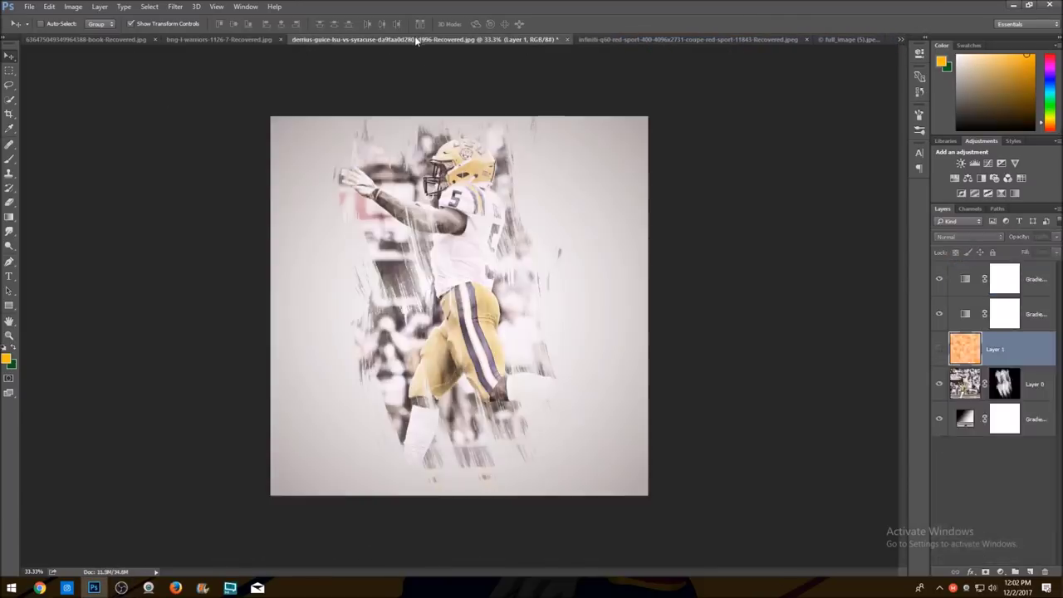
{"action": "left_click", "coordinate": [415, 39]}
{"action": "left_click", "coordinate": [611, 38]}
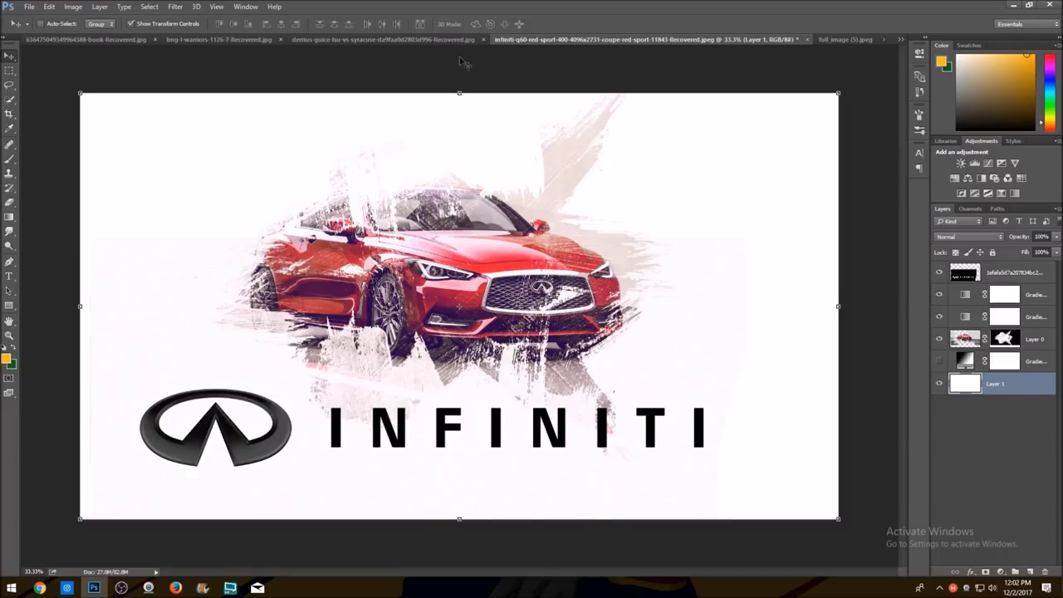
{"action": "left_click", "coordinate": [845, 40]}
{"action": "left_click", "coordinate": [900, 39]}
{"action": "left_click", "coordinate": [640, 128]}
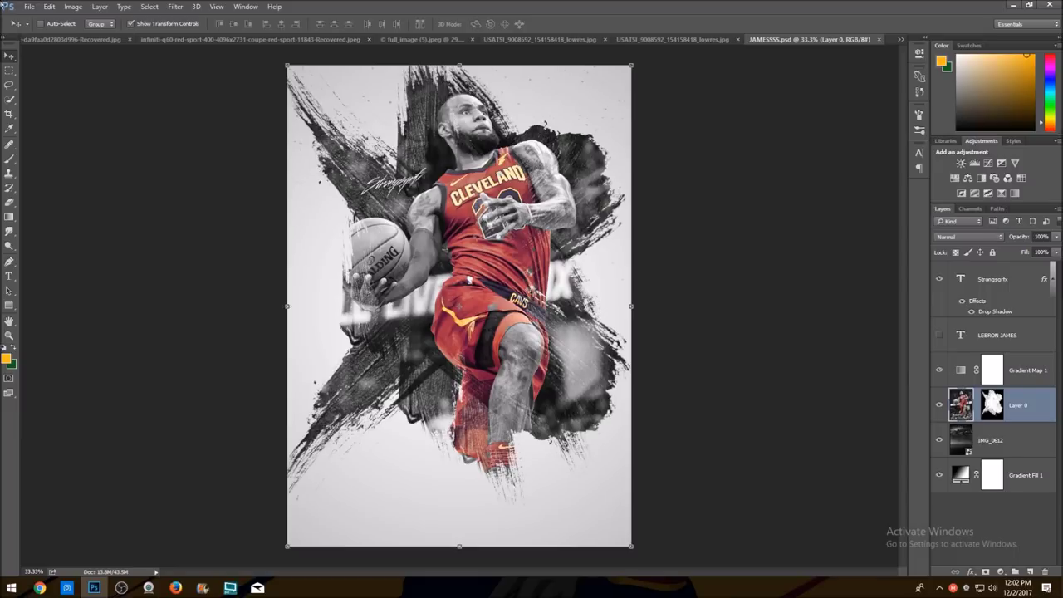
{"action": "left_click", "coordinate": [29, 6]}
{"action": "left_click", "coordinate": [37, 28]}
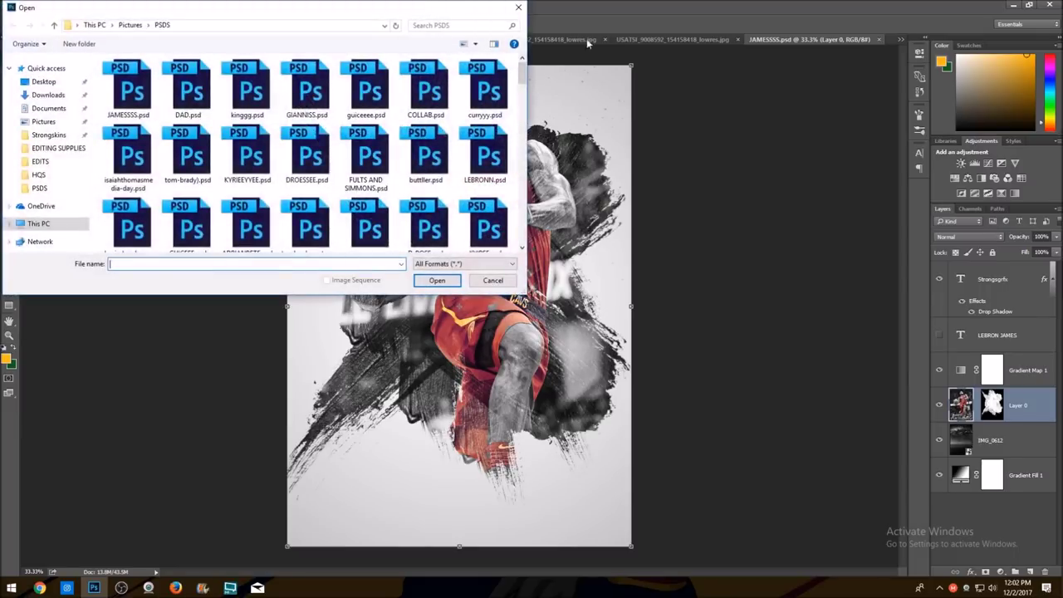
{"action": "left_click", "coordinate": [518, 8]}
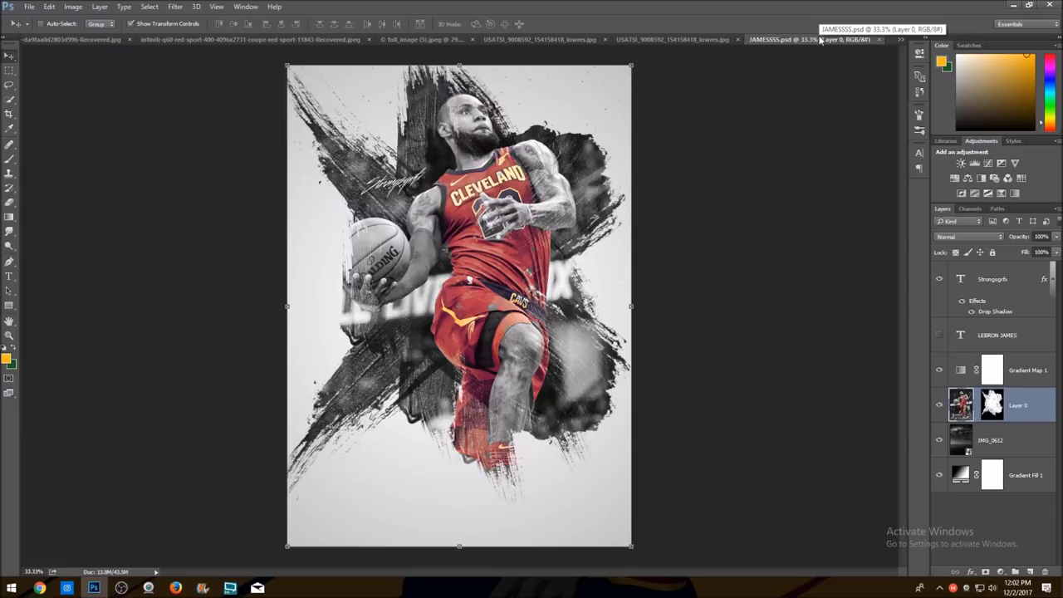
{"action": "left_click", "coordinate": [28, 6]}
{"action": "left_click", "coordinate": [37, 28]}
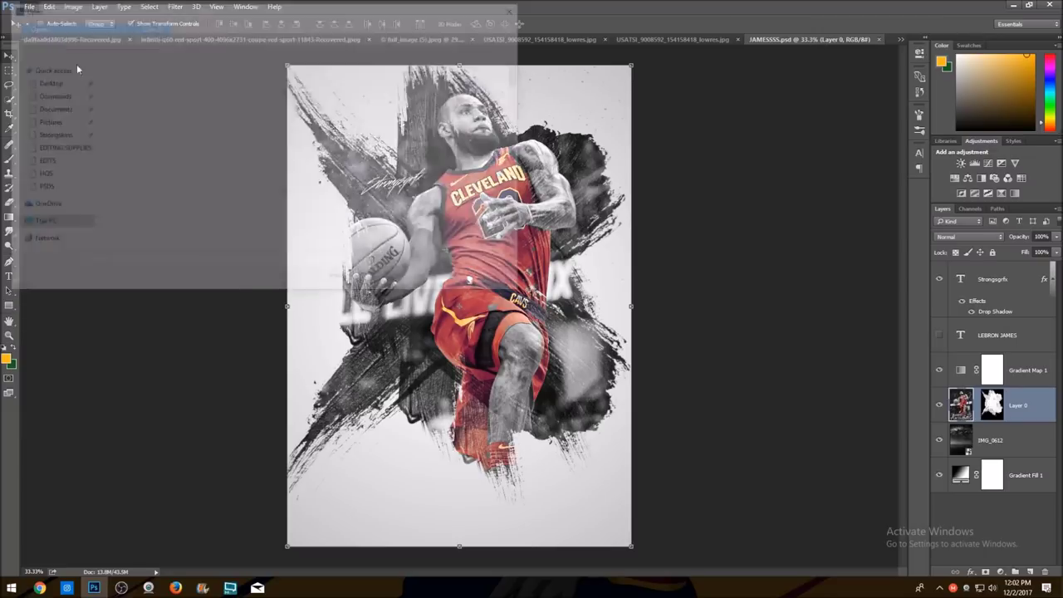
{"action": "left_click", "coordinate": [46, 69]}
{"action": "scroll", "coordinate": [211, 159], "scroll_direction": "down", "scroll_amount": 3}
{"action": "scroll", "coordinate": [199, 149], "scroll_direction": "down", "scroll_amount": 2}
{"action": "double_click", "coordinate": [176, 124]}
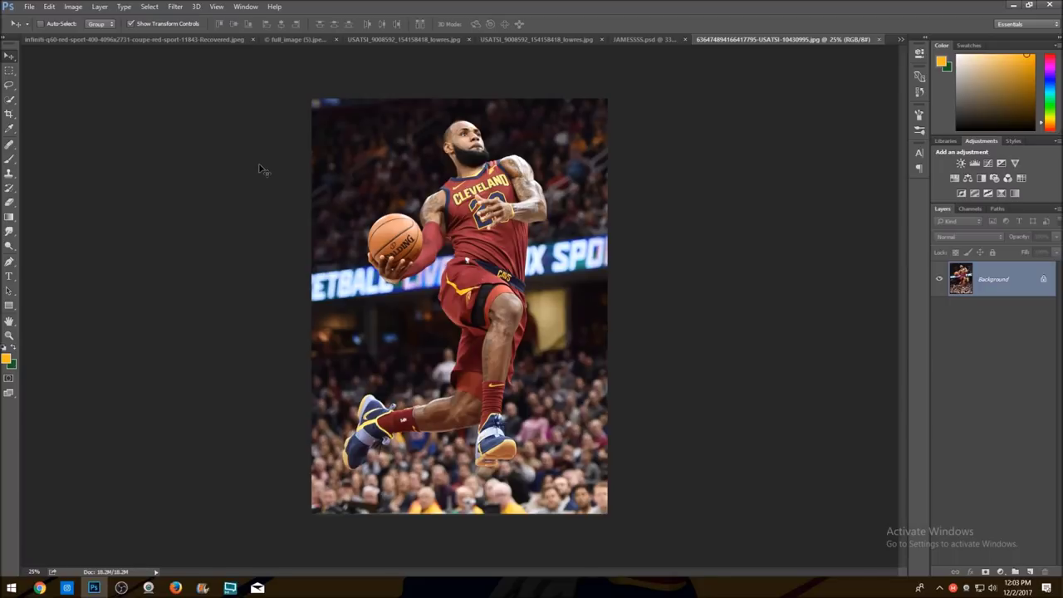
Add an empty layer and convert the locked Background into a regular layer beneath it
{"action": "left_click", "coordinate": [1014, 572]}
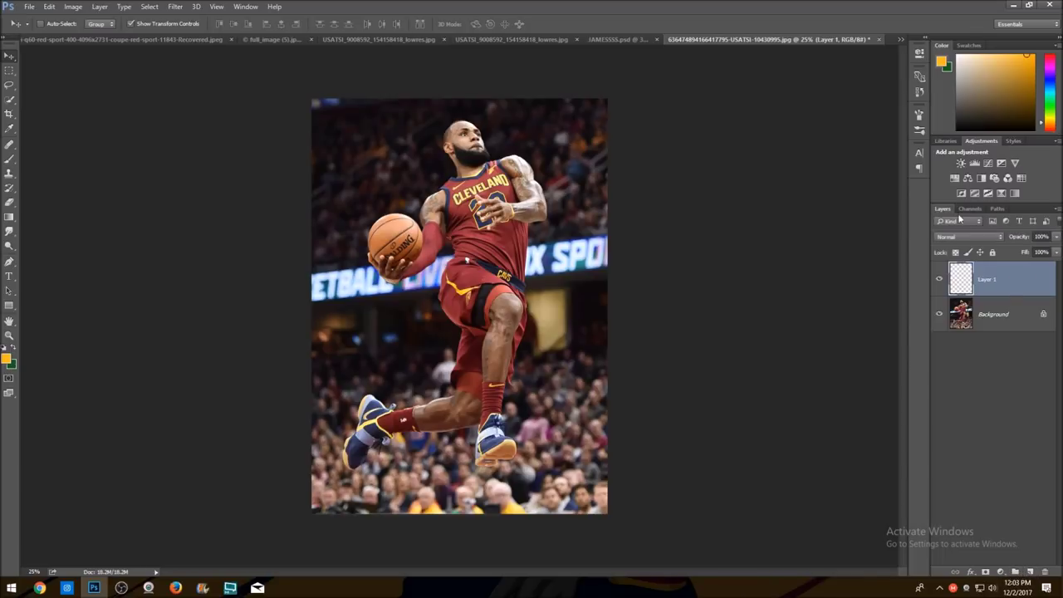
{"action": "double_click", "coordinate": [1005, 320]}
{"action": "left_click", "coordinate": [634, 188]}
{"action": "left_click_drag", "start_coordinate": [956, 312], "coordinate": [982, 330]}
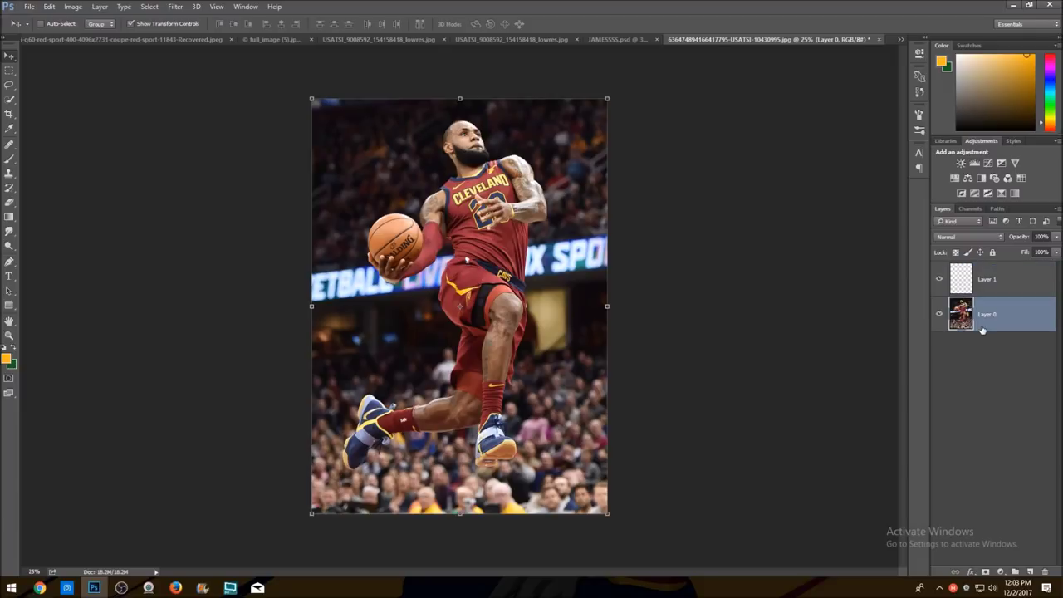
{"action": "left_click", "coordinate": [963, 276]}
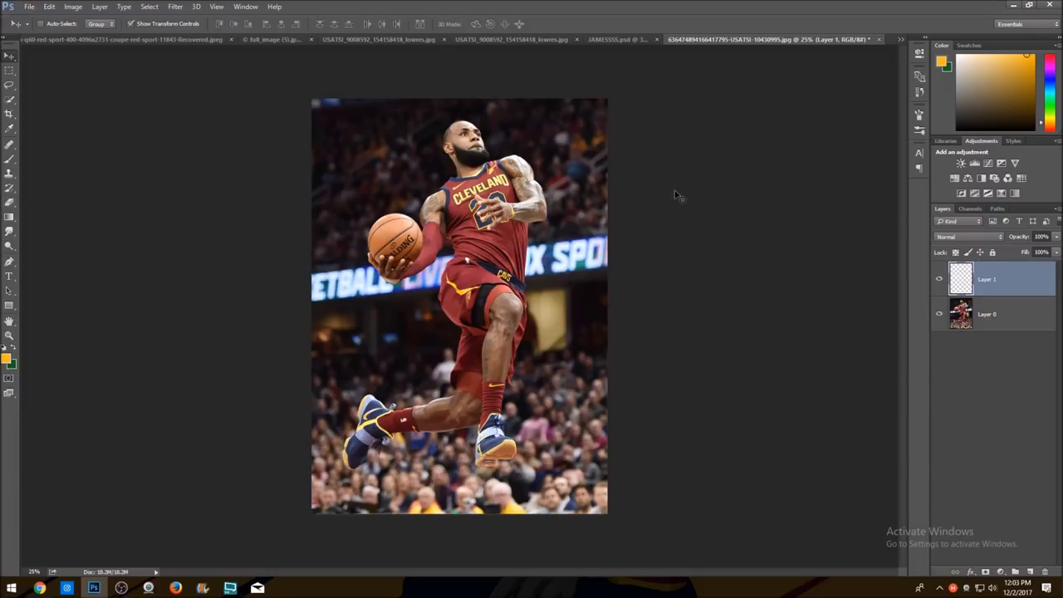
Create a gradient fill layer above the photo using the black-to-white gradient preset
{"action": "left_click", "coordinate": [1000, 572]}
{"action": "left_click", "coordinate": [1001, 574]}
{"action": "left_click", "coordinate": [1001, 575]}
{"action": "left_click", "coordinate": [982, 342]}
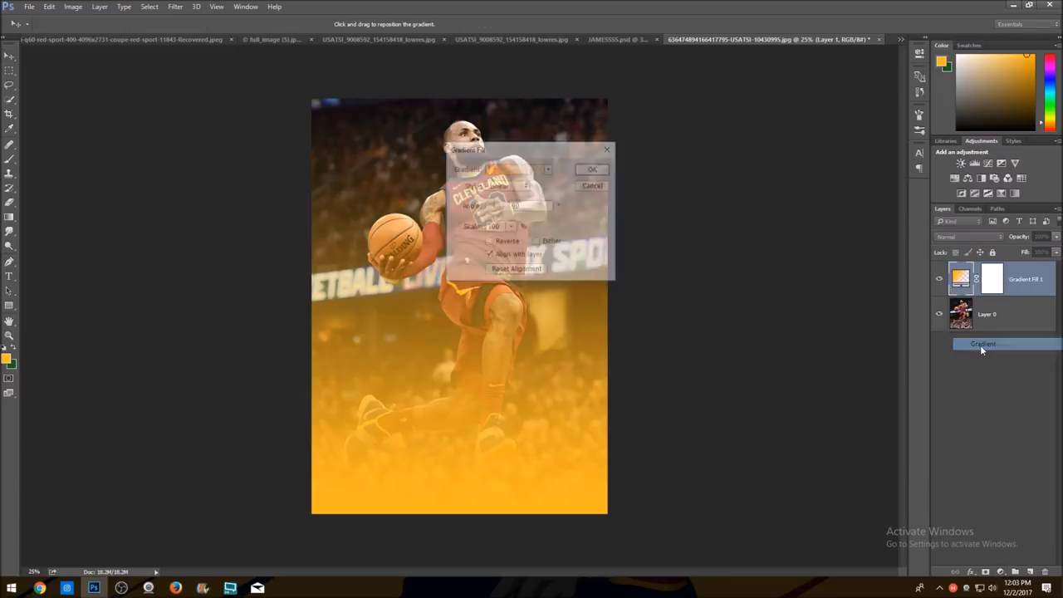
{"action": "left_click", "coordinate": [548, 169]}
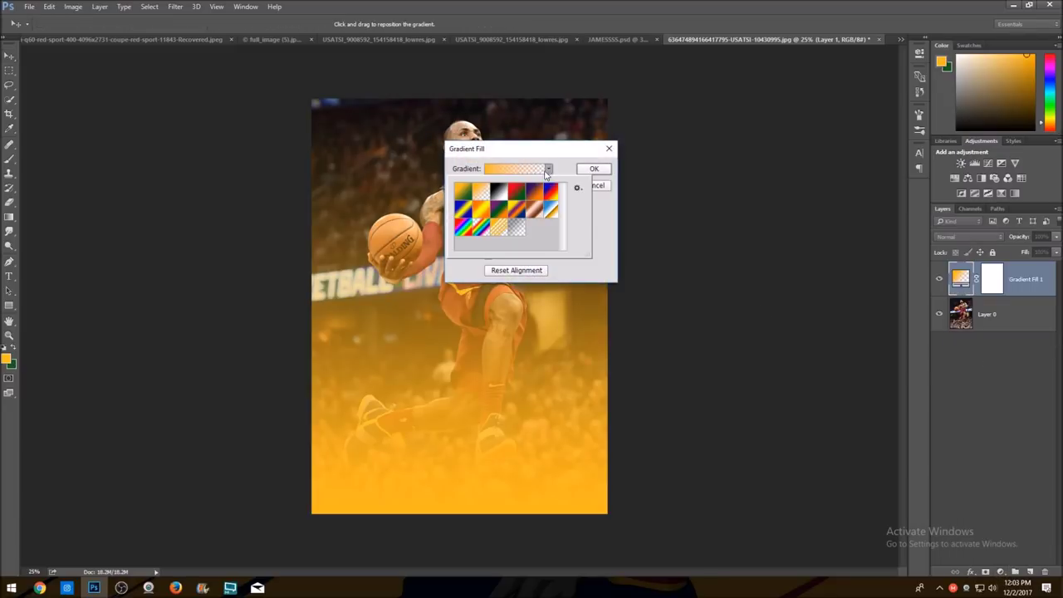
{"action": "left_click", "coordinate": [499, 192]}
{"action": "left_click", "coordinate": [549, 172]}
Make the gradient fill Radial and reversed with a scale of 228%, and apply it
{"action": "left_click", "coordinate": [506, 186]}
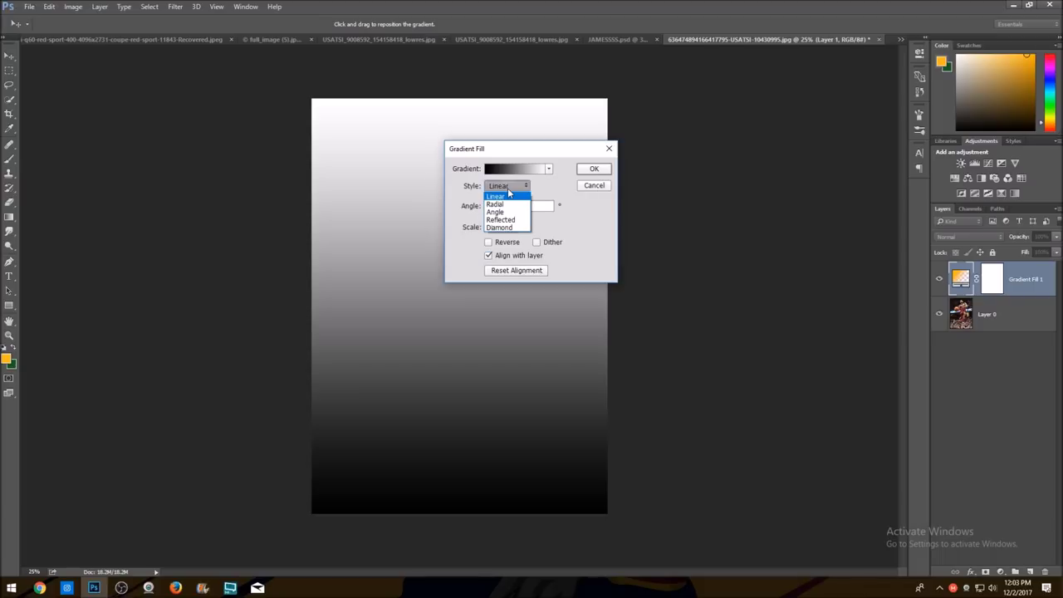
{"action": "left_click", "coordinate": [501, 204]}
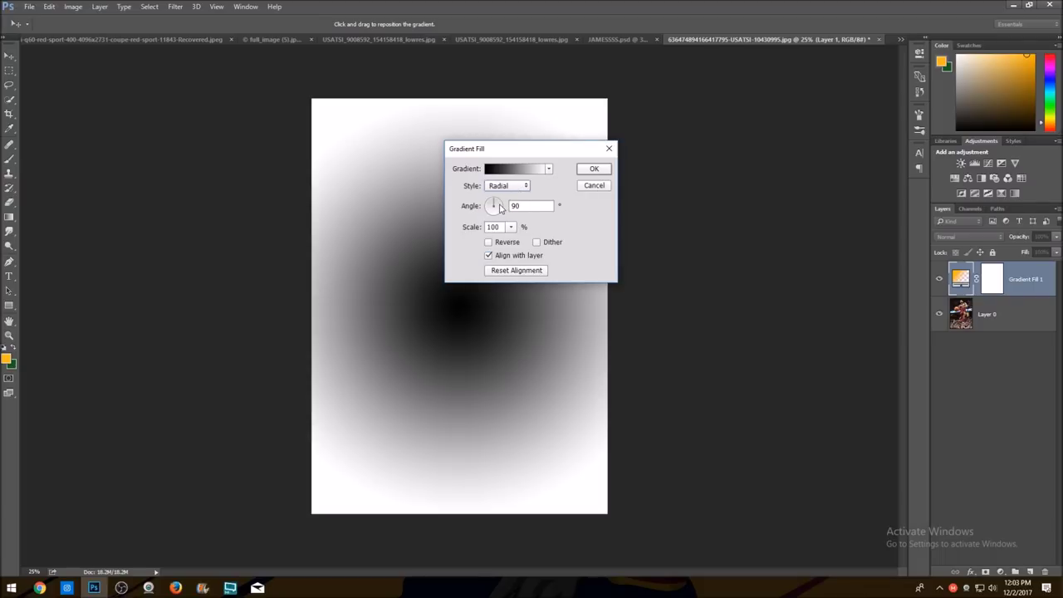
{"action": "left_click", "coordinate": [508, 227]}
{"action": "left_click_drag", "start_coordinate": [510, 241], "coordinate": [540, 221]}
{"action": "left_click", "coordinate": [487, 242]}
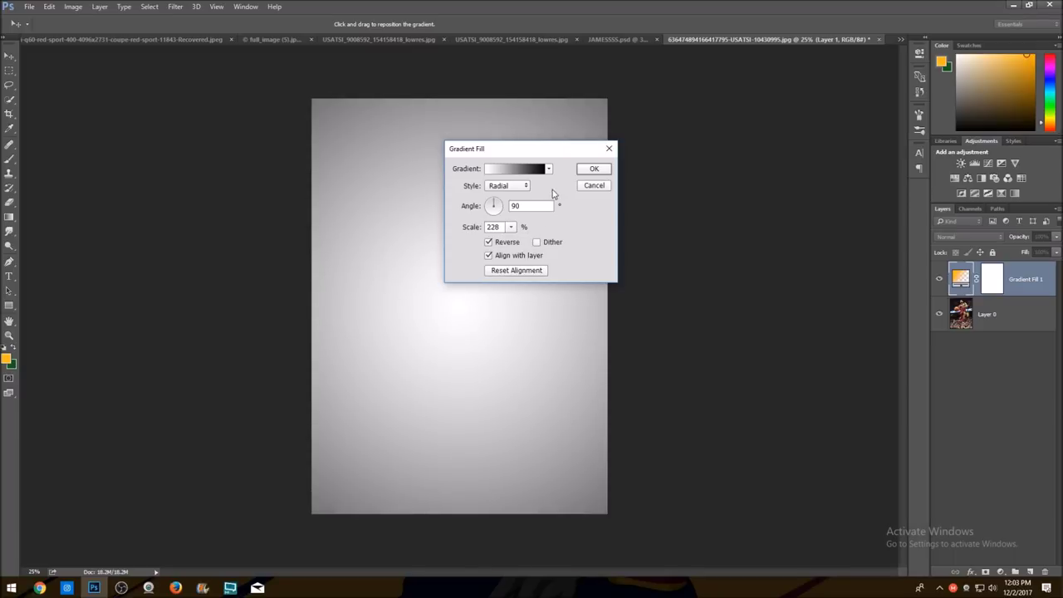
{"action": "left_click", "coordinate": [593, 168]}
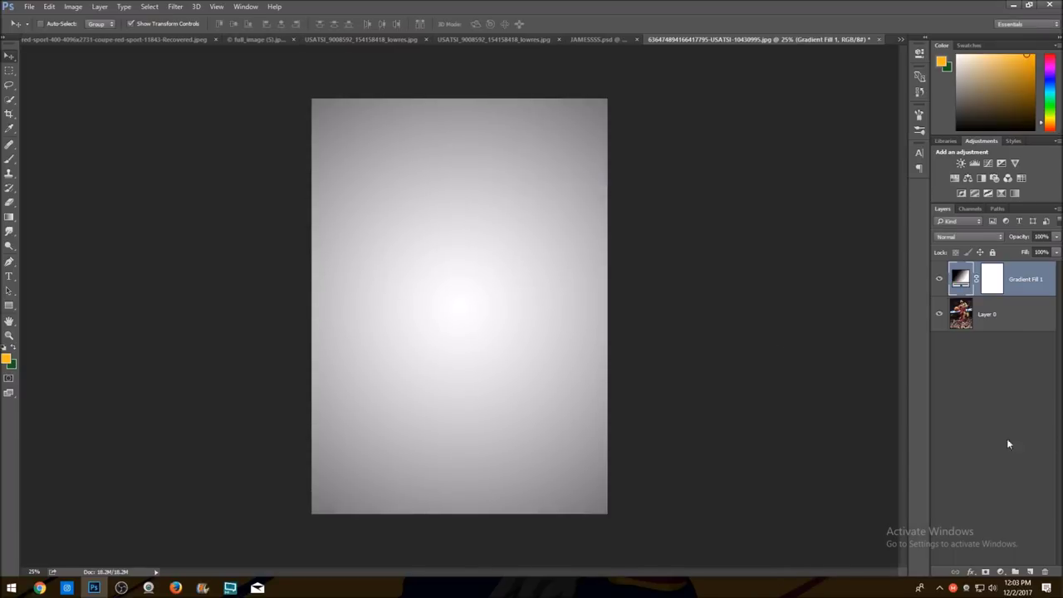
Move the photo layer above the gradient fill layer in the layer stack
{"action": "scroll", "coordinate": [487, 171], "scroll_direction": "up", "scroll_amount": 4}
{"action": "scroll", "coordinate": [478, 224], "scroll_direction": "down", "scroll_amount": 3}
{"action": "scroll", "coordinate": [479, 232], "scroll_direction": "up", "scroll_amount": 2}
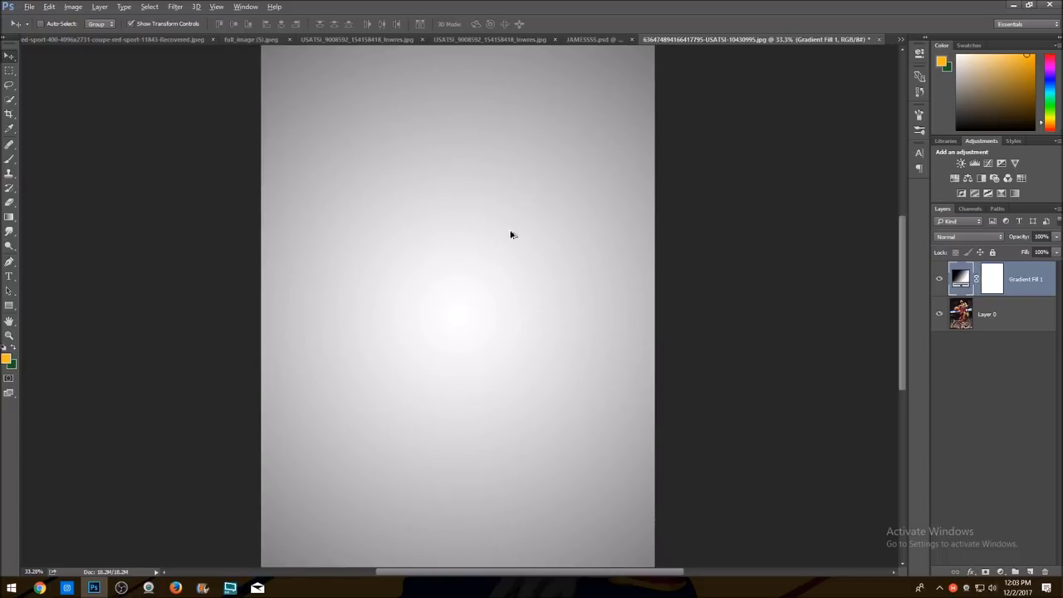
{"action": "left_click_drag", "start_coordinate": [988, 326], "coordinate": [985, 276]}
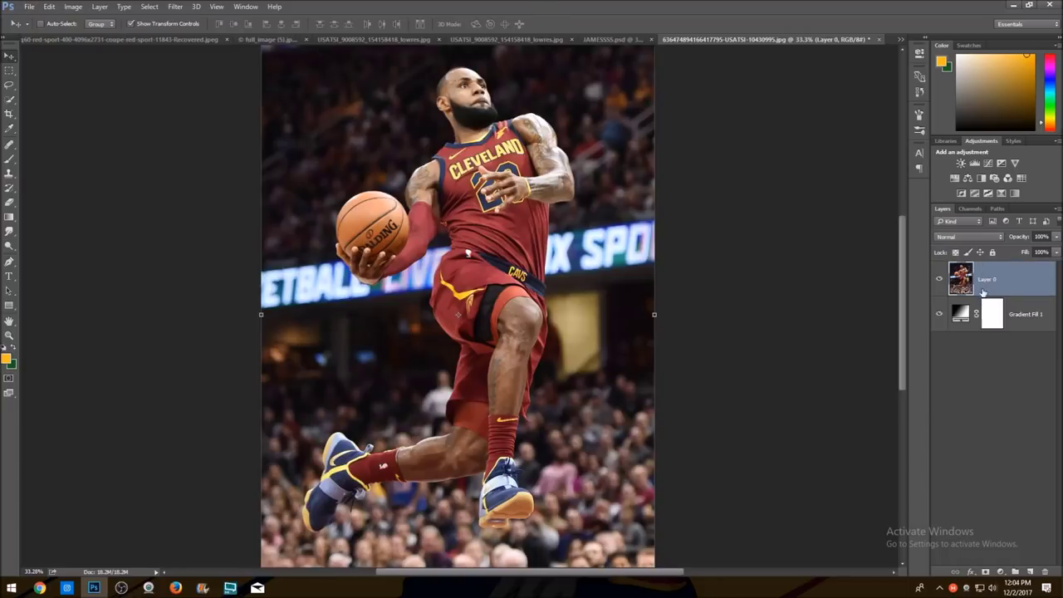
{"action": "left_click_drag", "start_coordinate": [581, 323], "coordinate": [571, 315]}
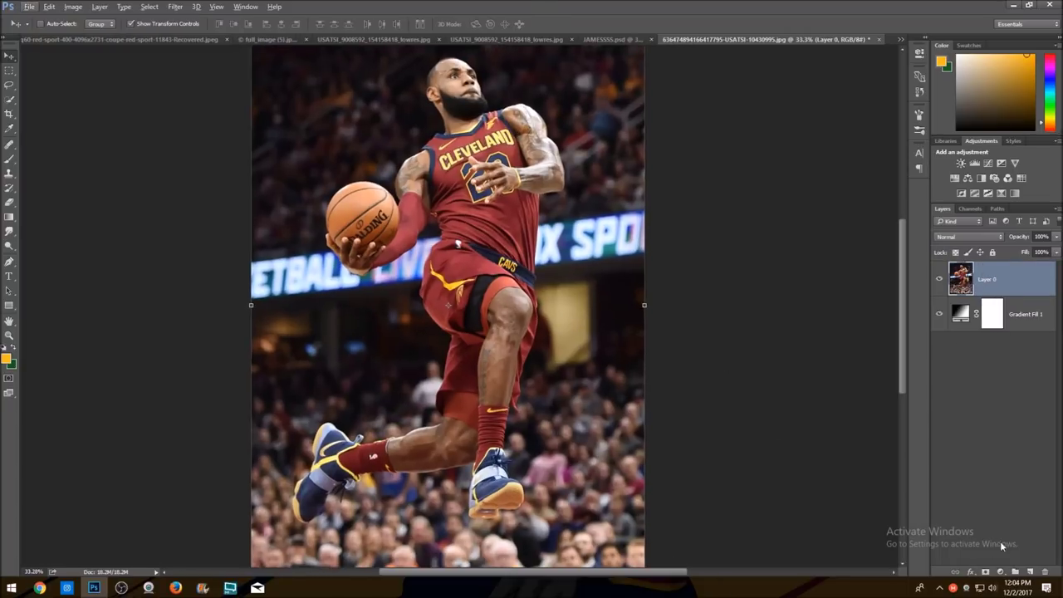
Add a layer mask to the photo layer and fill the mask with black at 100% opacity
{"action": "left_click", "coordinate": [985, 573]}
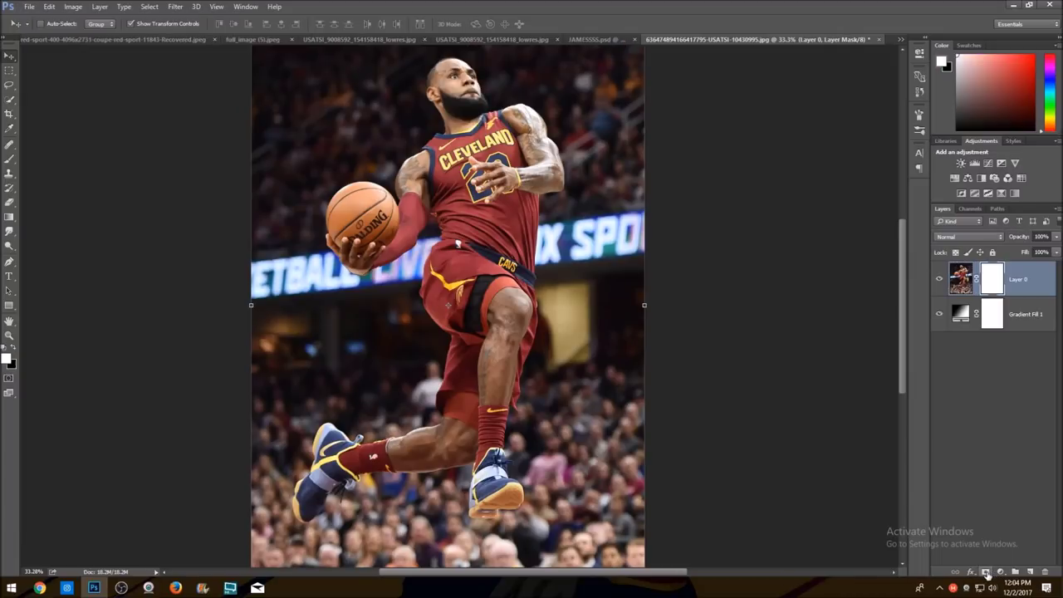
{"action": "left_click", "coordinate": [55, 7]}
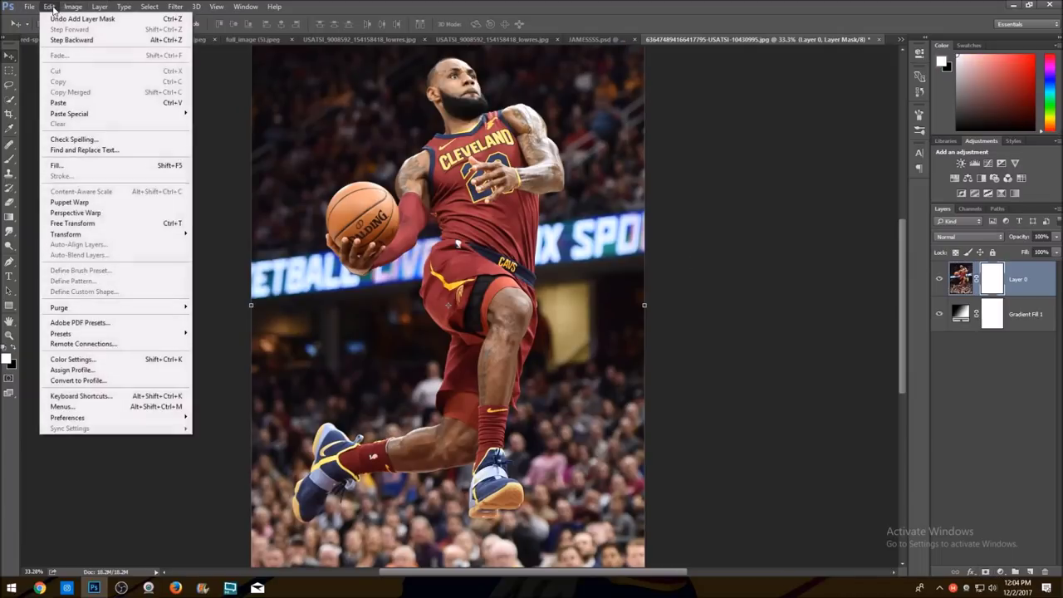
{"action": "left_click", "coordinate": [179, 165]}
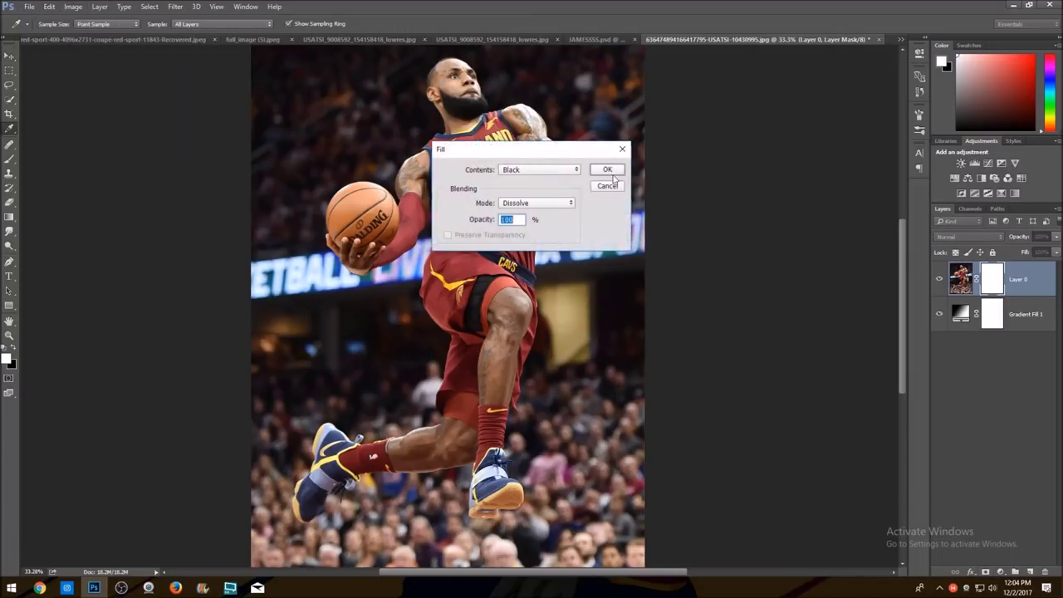
{"action": "left_click", "coordinate": [607, 170]}
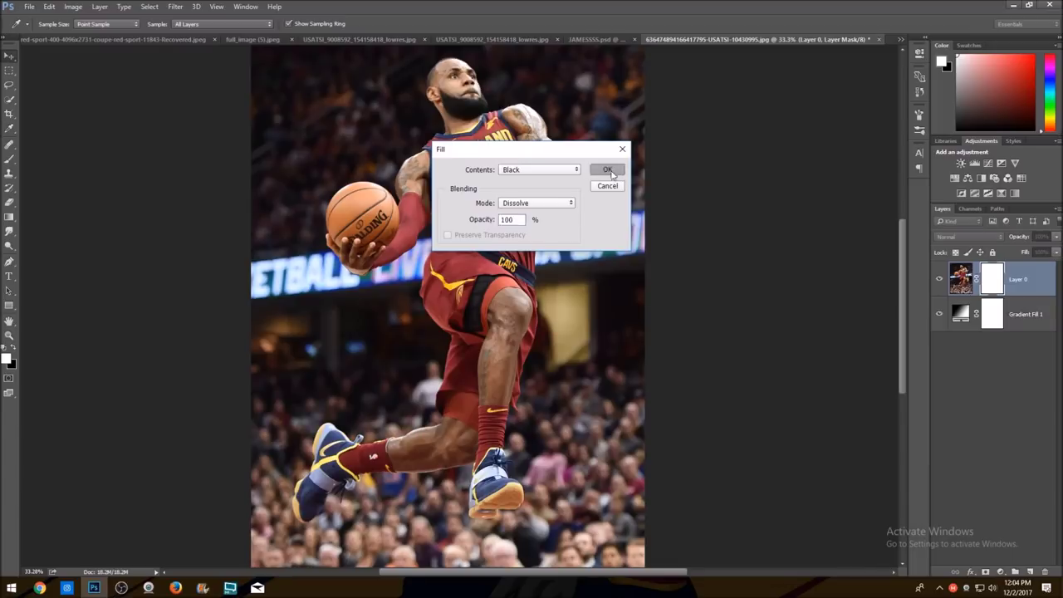
{"action": "key", "text": "v"}
Choose the Brush tool with the 2192 px rough paint-stroke tip near the end of the brush presets
{"action": "scroll", "coordinate": [481, 249], "scroll_direction": "down", "scroll_amount": 1}
{"action": "left_click", "coordinate": [8, 160]}
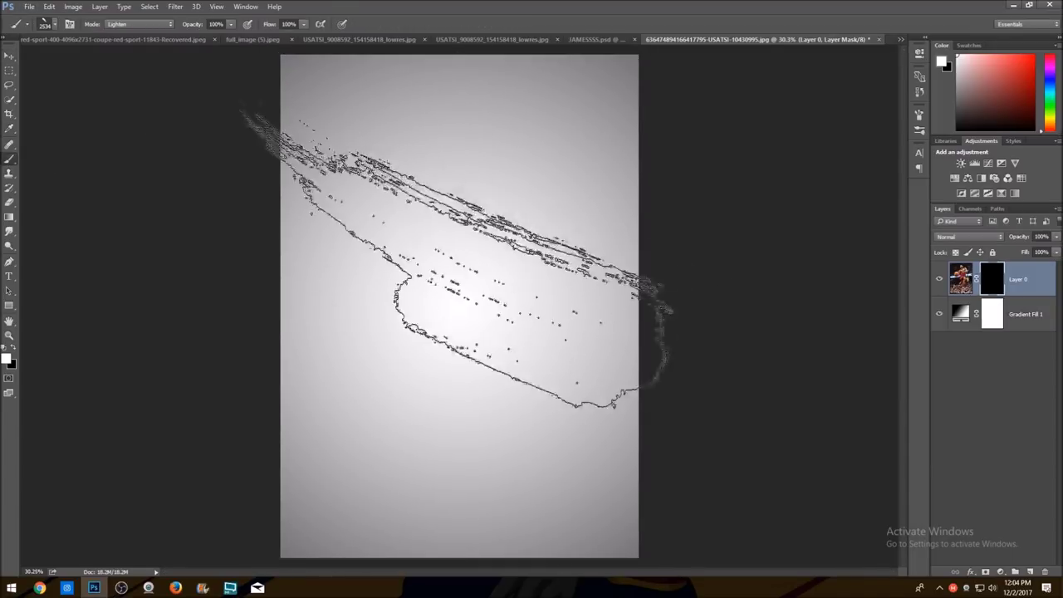
{"action": "right_click", "coordinate": [449, 162]}
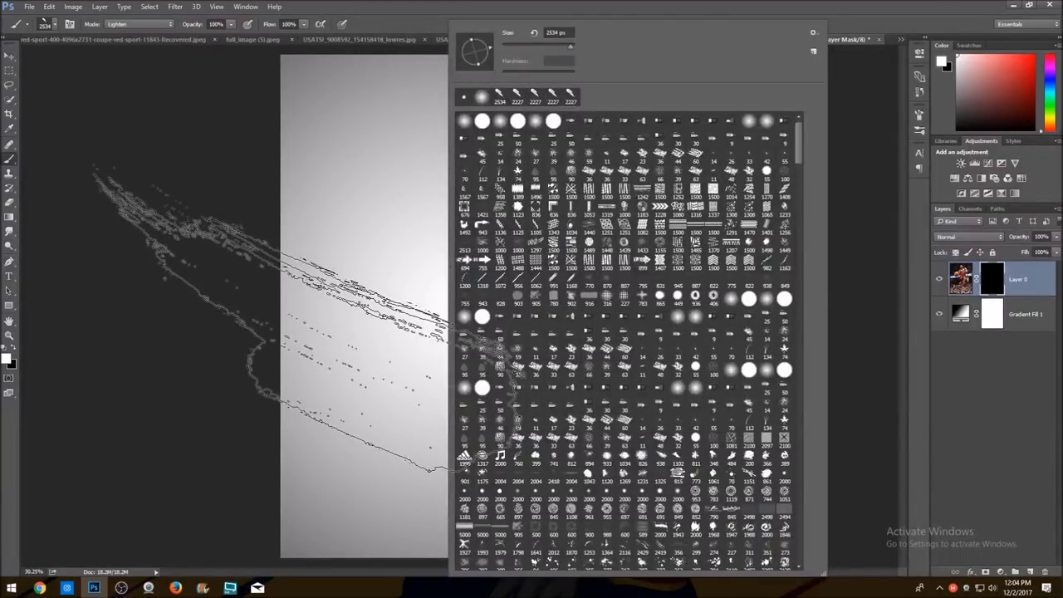
{"action": "scroll", "coordinate": [592, 305], "scroll_direction": "down", "scroll_amount": 1}
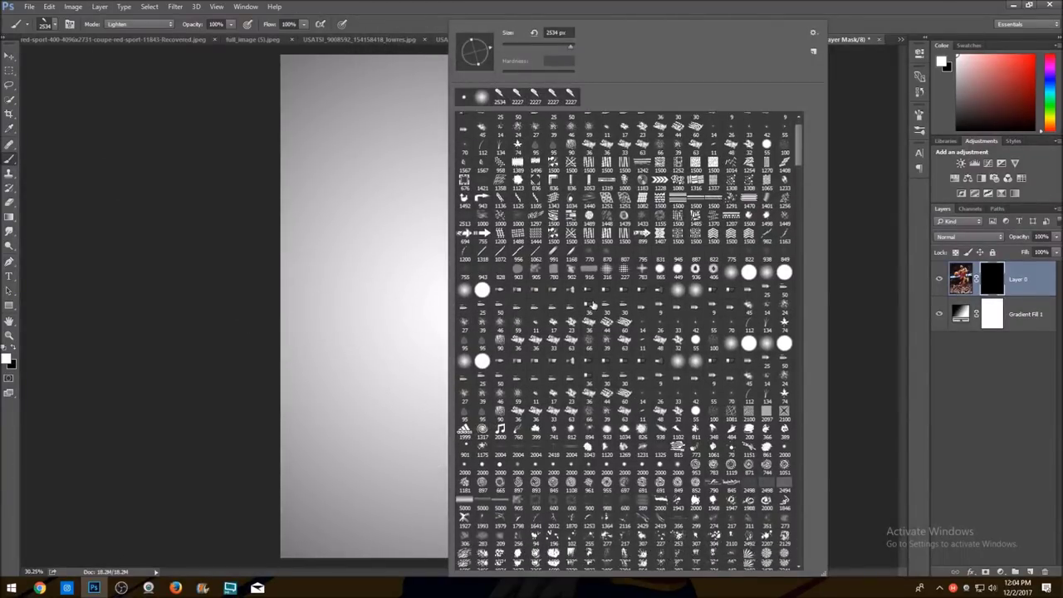
{"action": "scroll", "coordinate": [592, 305], "scroll_direction": "down", "scroll_amount": 4}
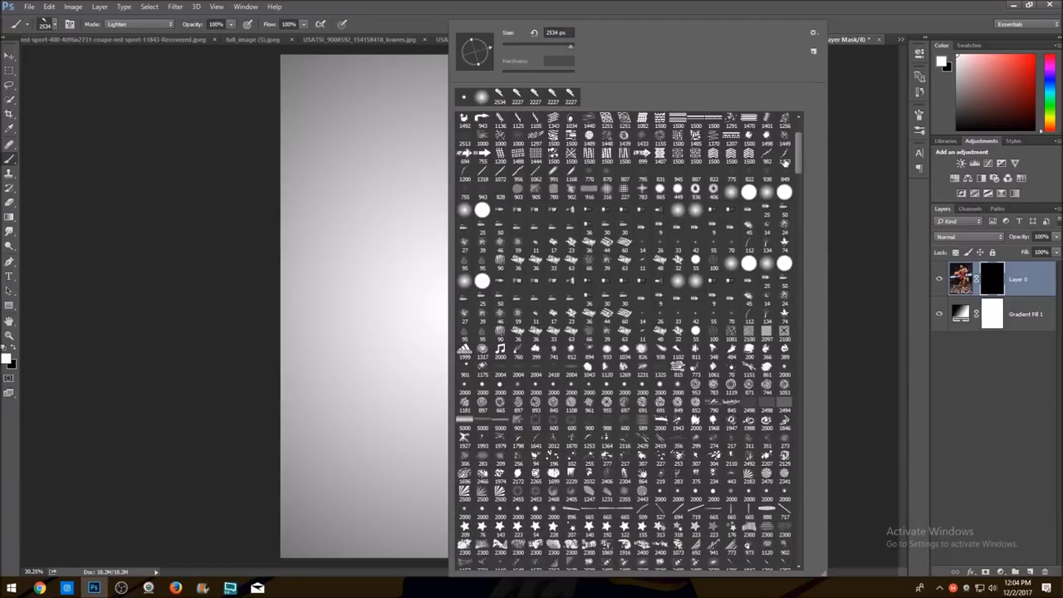
{"action": "left_click_drag", "start_coordinate": [800, 166], "coordinate": [797, 564]}
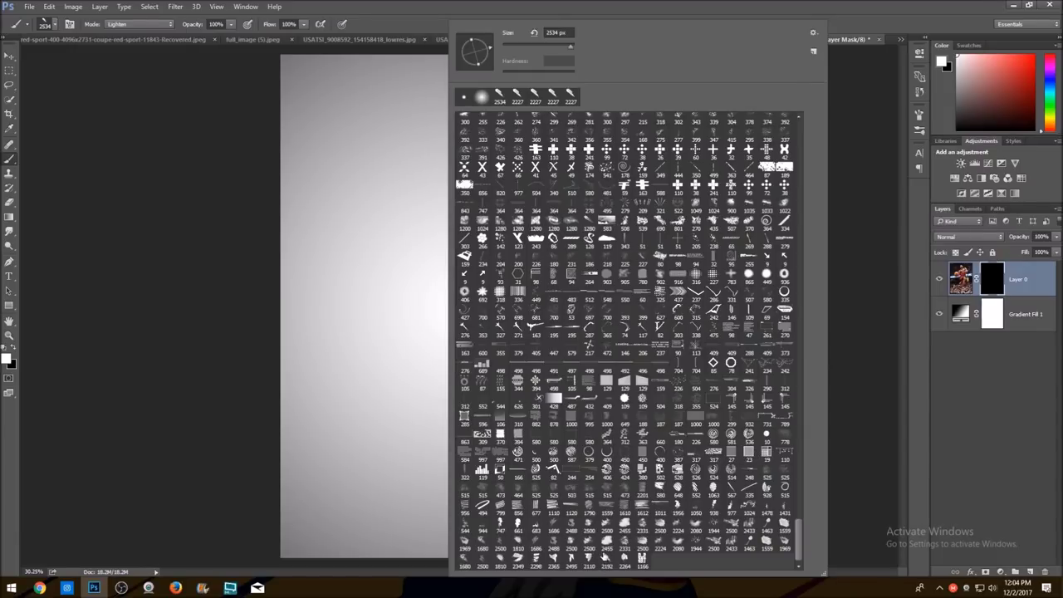
{"action": "left_click", "coordinate": [607, 559]}
{"action": "left_click", "coordinate": [518, 560]}
{"action": "left_click", "coordinate": [536, 563]}
{"action": "left_click", "coordinate": [608, 563]}
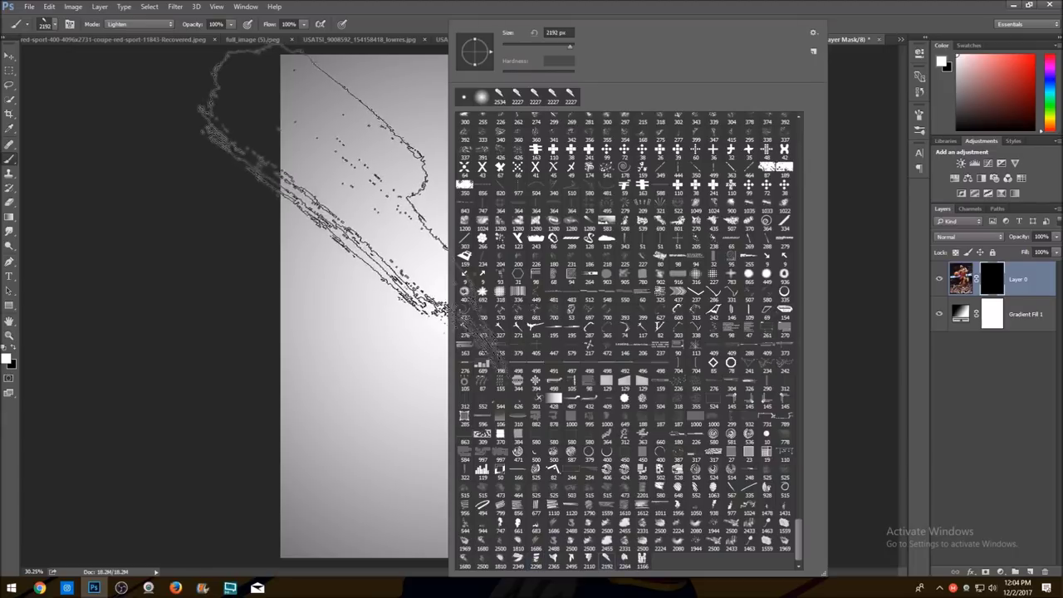
{"action": "left_click", "coordinate": [11, 161]}
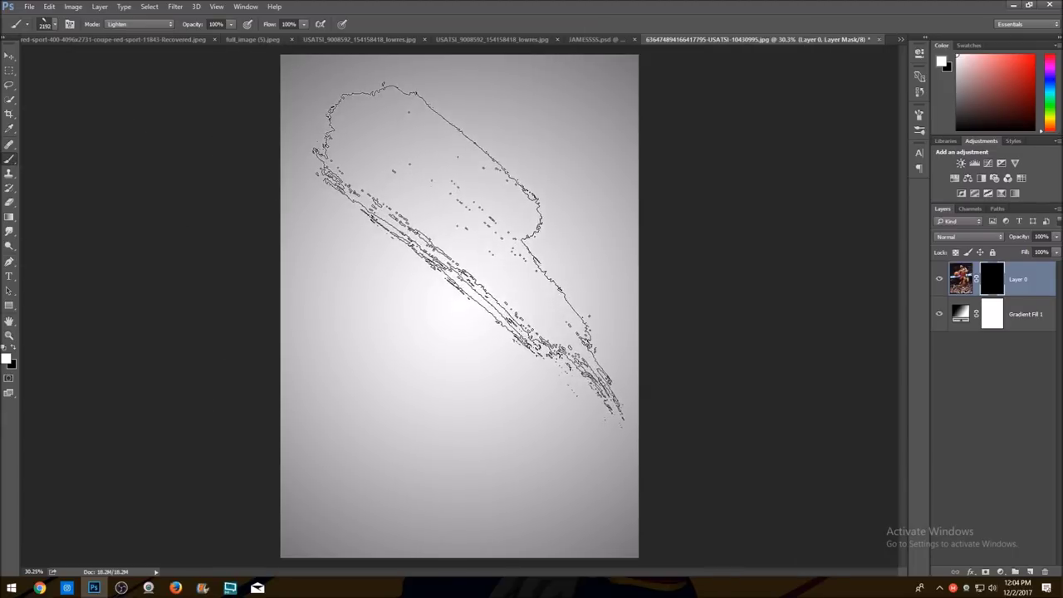
Try revealing the player with single white paint-stroke stamps on the photo layer's mask, undoing each stamp
{"action": "left_click", "coordinate": [466, 247]}
{"action": "key", "text": "ctrl+z"}
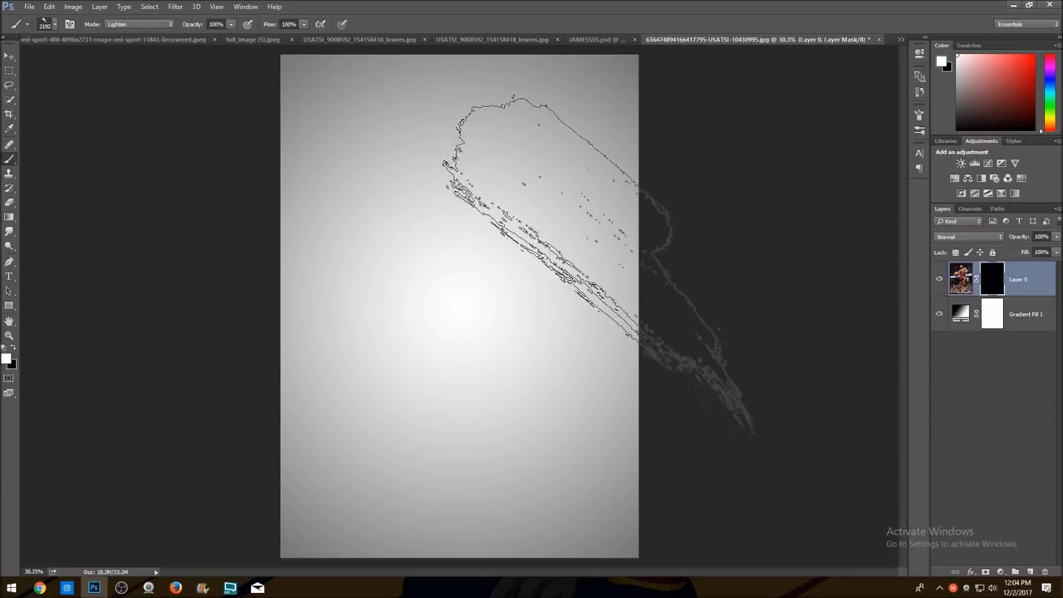
{"action": "left_click", "coordinate": [490, 219]}
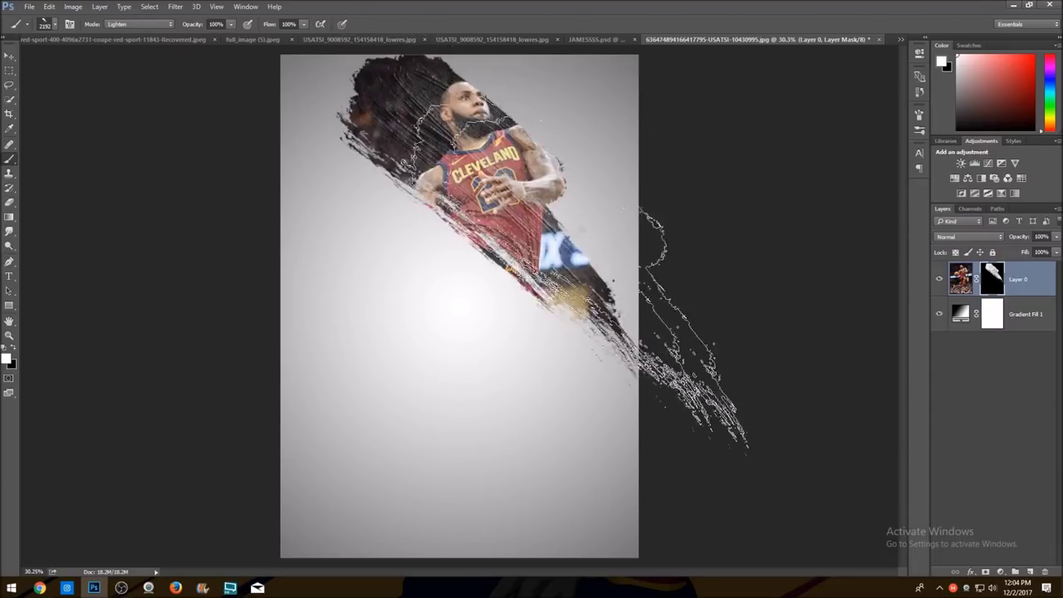
{"action": "key", "text": "ctrl+z"}
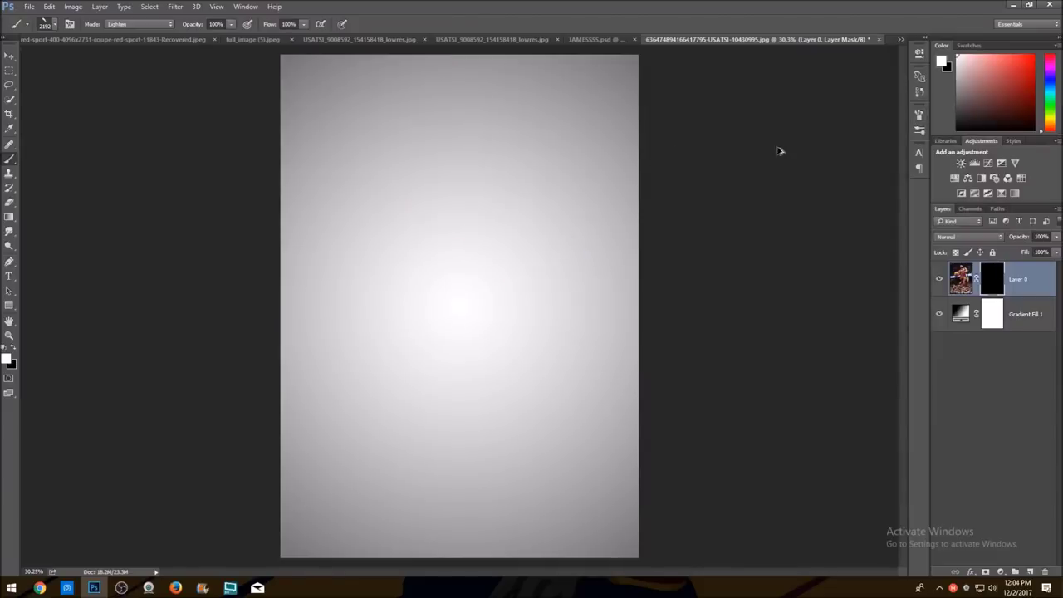
Try one white paint-stroke stamp over the player, undo it, and check the finished reference poster in the other document
{"action": "left_click", "coordinate": [478, 217]}
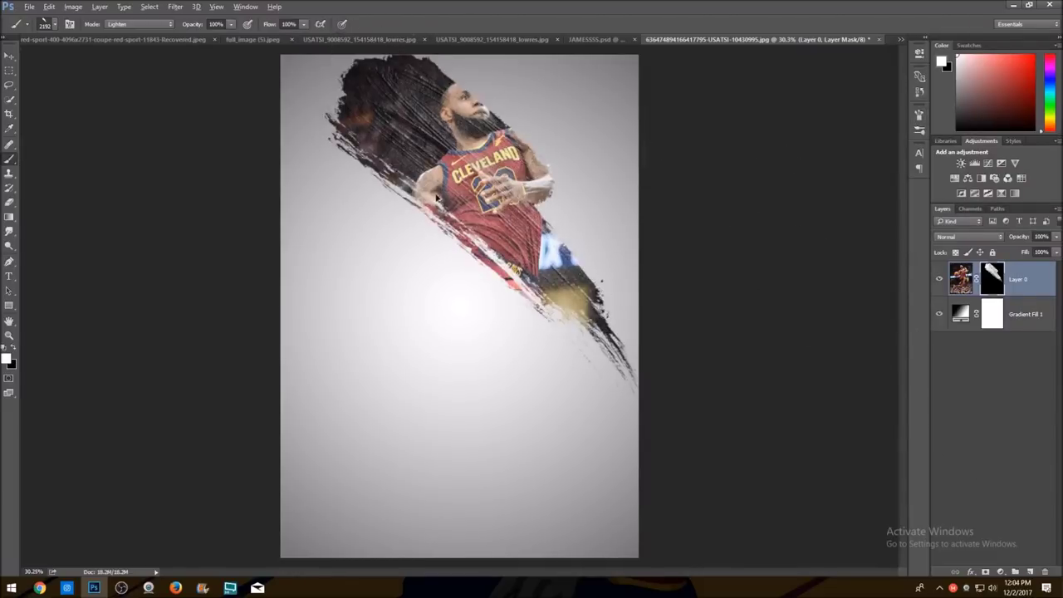
{"action": "key", "text": "ctrl+z"}
{"action": "left_click", "coordinate": [593, 39]}
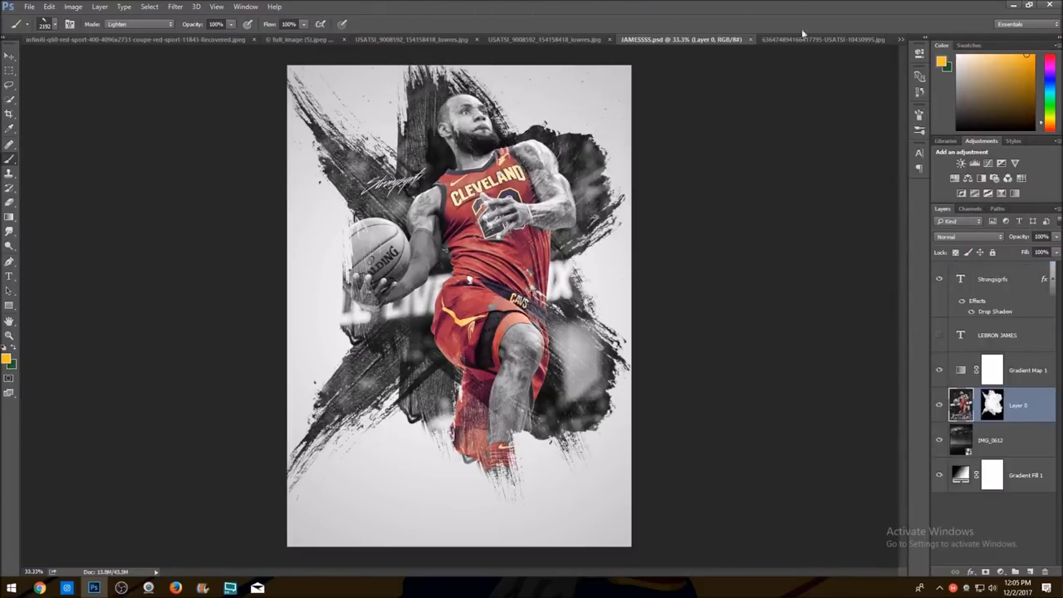
{"action": "left_click", "coordinate": [828, 38]}
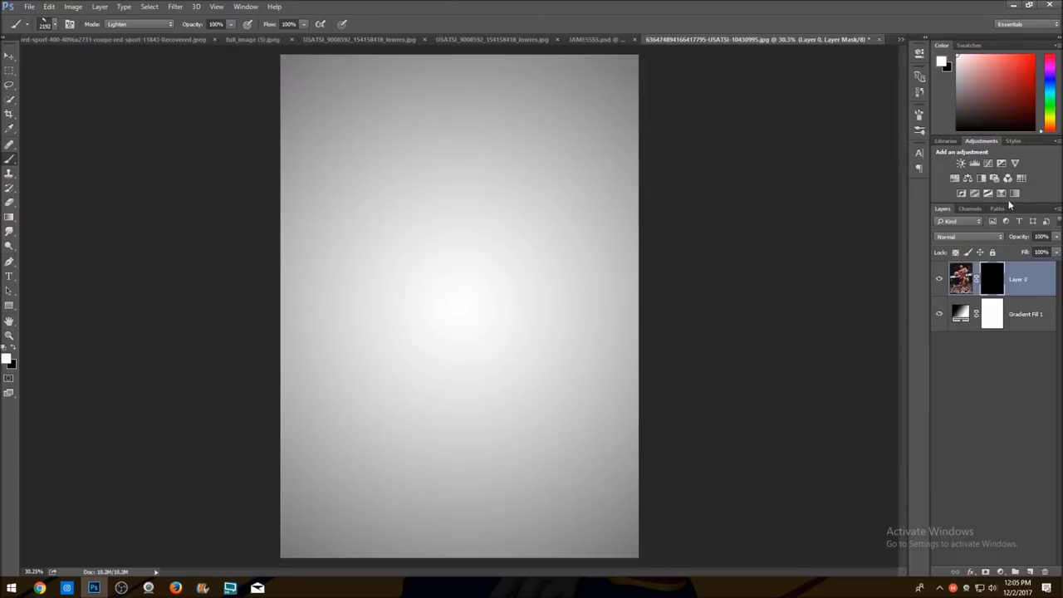
Flip the brush tip vertically and stamp a diagonal stroke at 2227 px on the mask, rising from lower left to upper right across the player
{"action": "left_click", "coordinate": [919, 115]}
{"action": "left_click", "coordinate": [816, 217]}
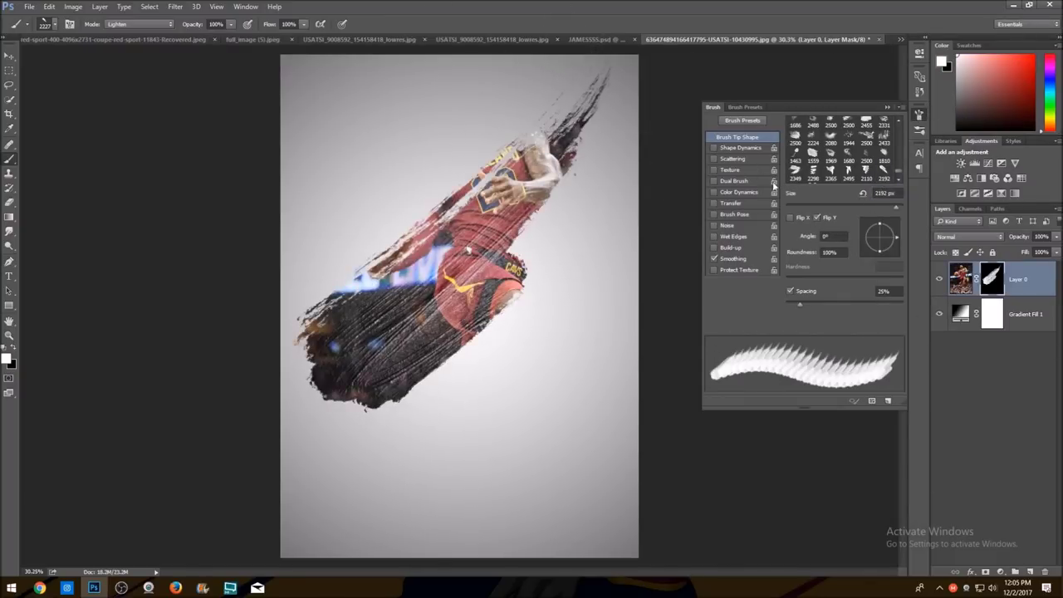
Flip the brush tip horizontally as well and try a crossing stroke over the player, undoing the stamp
{"action": "left_click", "coordinate": [791, 218]}
{"action": "left_click", "coordinate": [453, 224]}
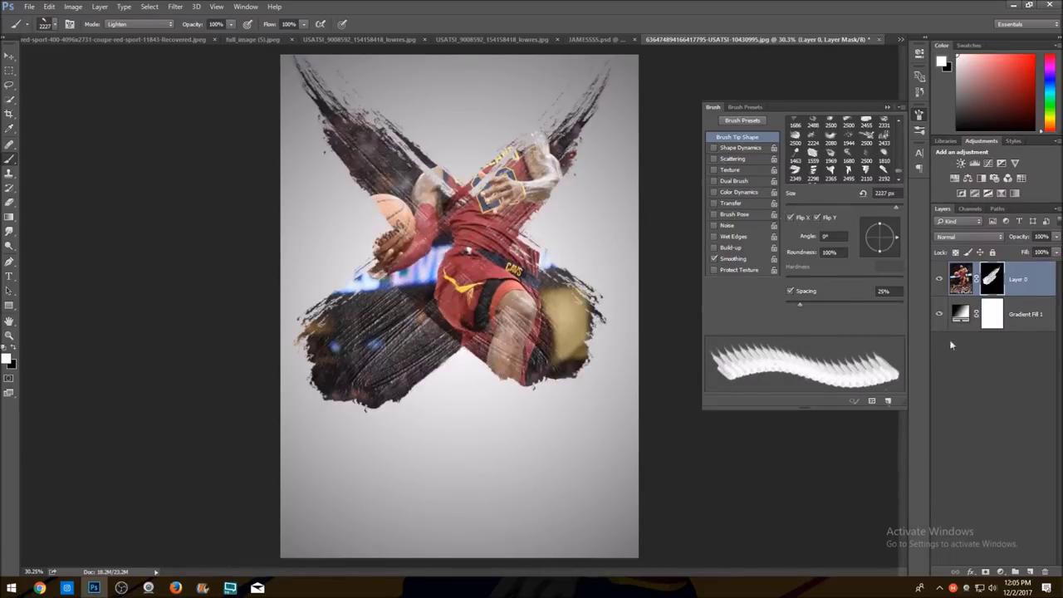
{"action": "key", "text": "ctrl+z"}
Set the brush angle to 176° and try stamping crossing strokes on the mask, undoing each stamp
{"action": "mouse_move", "coordinate": [891, 236]}
{"action": "left_mouse_down"}
{"action": "mouse_move", "coordinate": [873, 249]}
{"action": "mouse_move", "coordinate": [864, 235]}
{"action": "left_mouse_up"}
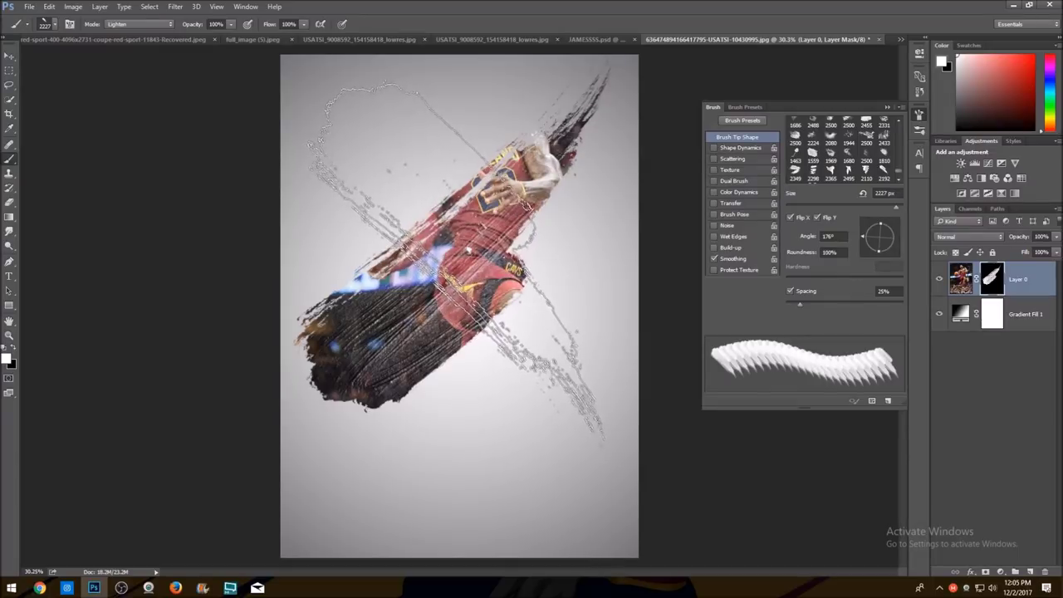
{"action": "left_click", "coordinate": [463, 255]}
{"action": "key", "text": "ctrl+z"}
{"action": "left_click", "coordinate": [479, 301]}
{"action": "key", "text": "ctrl+z"}
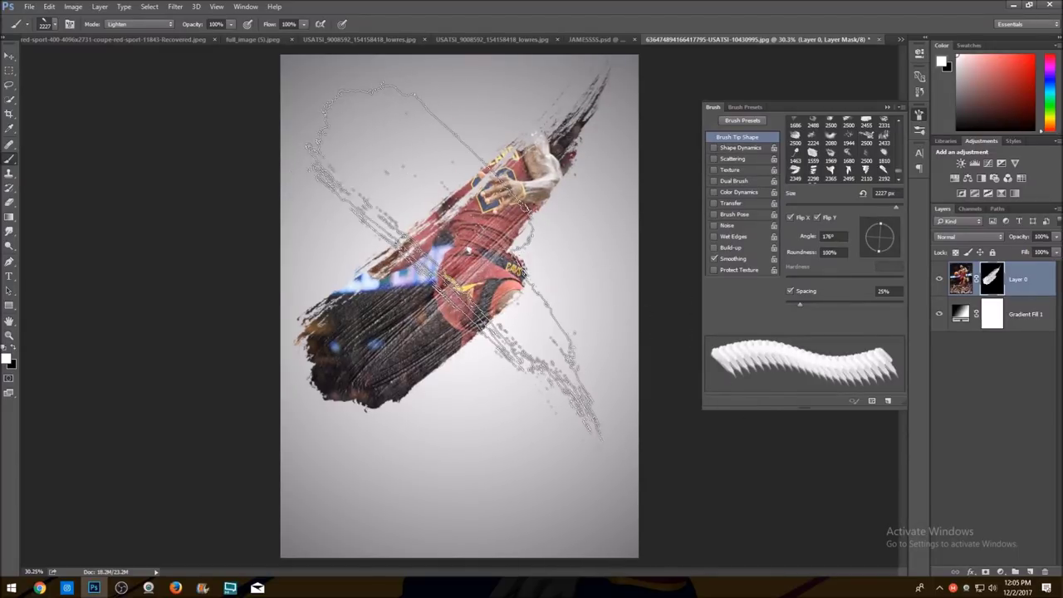
Enlarge the brush to 2700 px and try a crossing stroke over the player, undoing the stamp
{"action": "left_click", "coordinate": [887, 107]}
{"action": "key", "text": "bracketright"}
{"action": "key", "text": "bracketright"}
{"action": "key", "text": "bracketright"}
{"action": "key", "text": "bracketright"}
{"action": "key", "text": "bracketright"}
{"action": "left_click", "coordinate": [452, 274]}
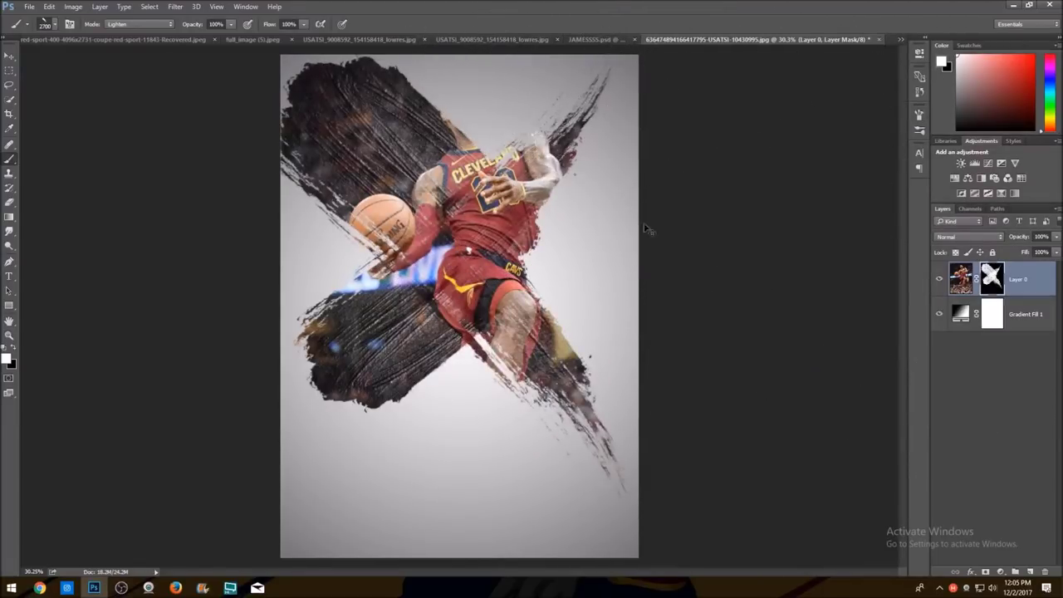
{"action": "key", "text": "ctrl+z"}
Reduce the brush to 2300 px and stamp a crossing stroke from upper left to lower right on the mask
{"action": "key", "text": "bracketleft"}
{"action": "key", "text": "bracketleft"}
{"action": "key", "text": "bracketleft"}
{"action": "key", "text": "bracketleft"}
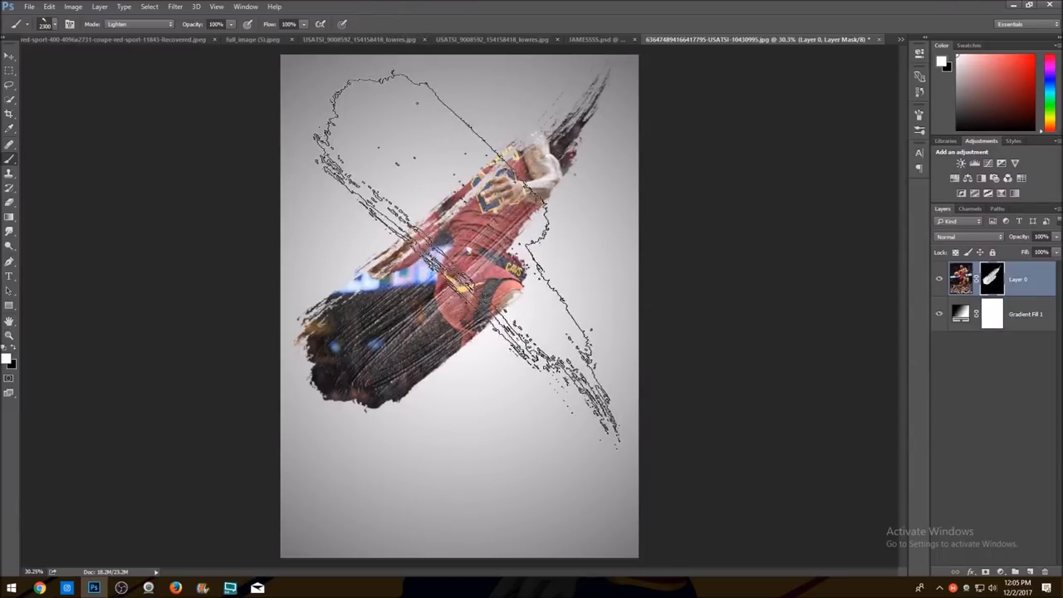
{"action": "left_click", "coordinate": [455, 260]}
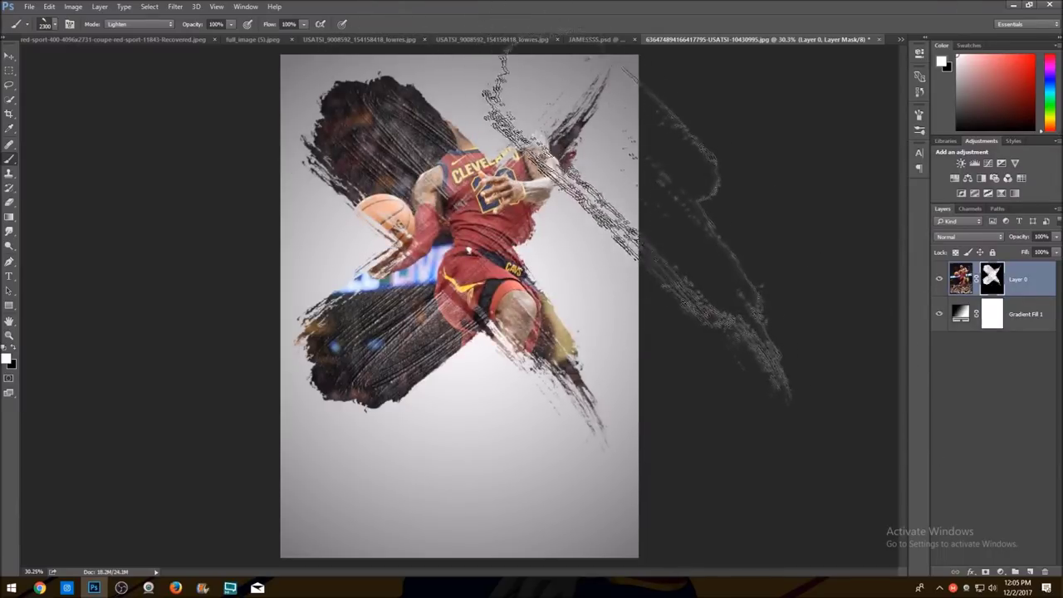
Choose the 2349 px rough brush tip from the brush list and rotate it to 35°
{"action": "left_click", "coordinate": [917, 121]}
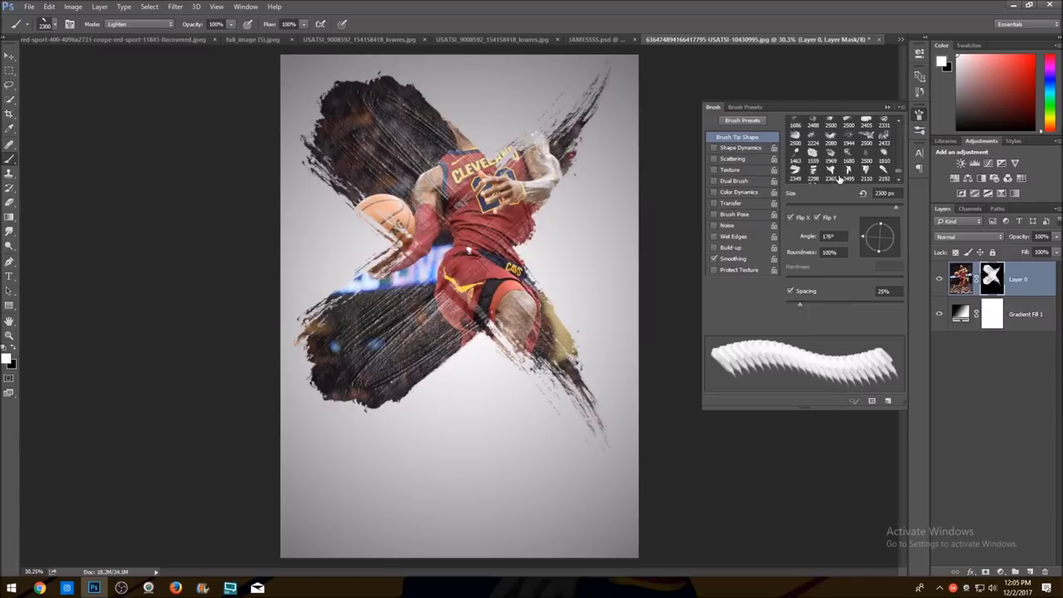
{"action": "scroll", "coordinate": [831, 166], "scroll_direction": "down", "scroll_amount": 1}
{"action": "left_click", "coordinate": [794, 150]}
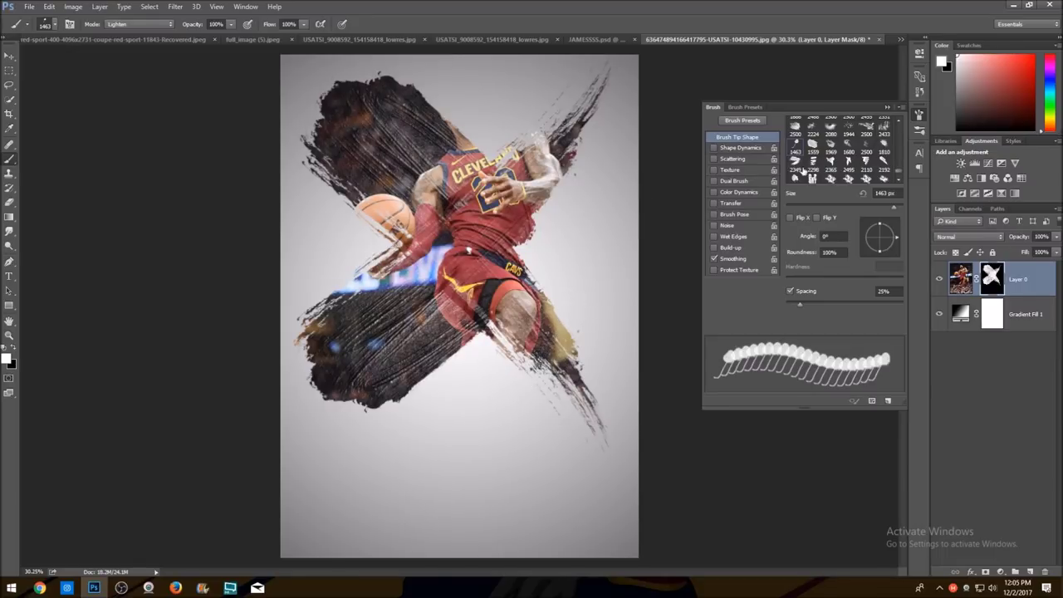
{"action": "left_click", "coordinate": [793, 163]}
{"action": "left_click_drag", "start_coordinate": [897, 239], "coordinate": [895, 228]}
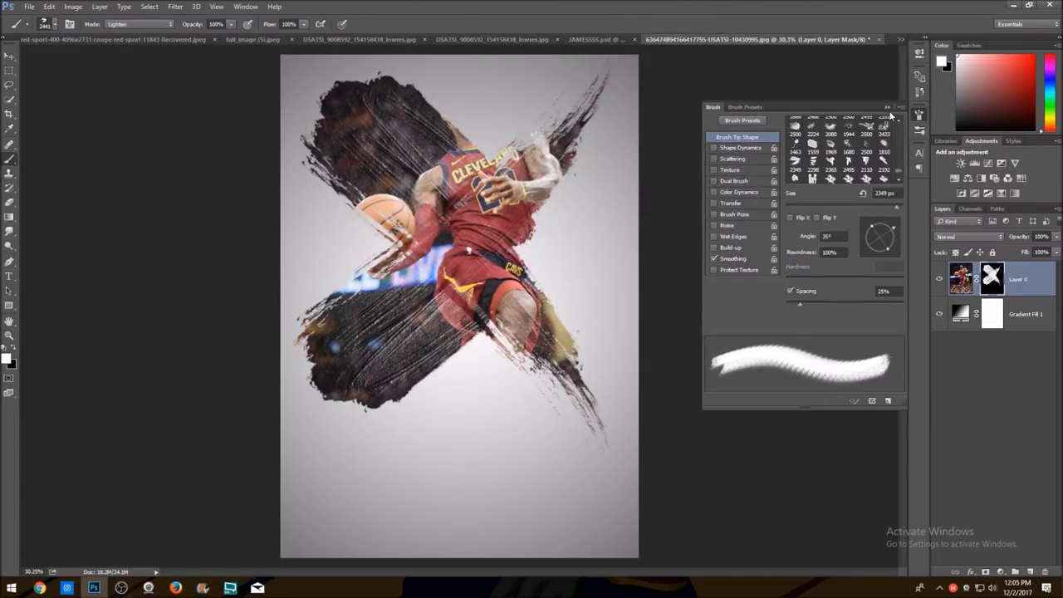
Shrink the brush to 1600 px and stamp on the mask to reveal the player's head, right side of the torso and the basketball
{"action": "left_click", "coordinate": [887, 108]}
{"action": "key", "text": "bracketleft"}
{"action": "key", "text": "bracketleft"}
{"action": "left_click", "coordinate": [466, 153]}
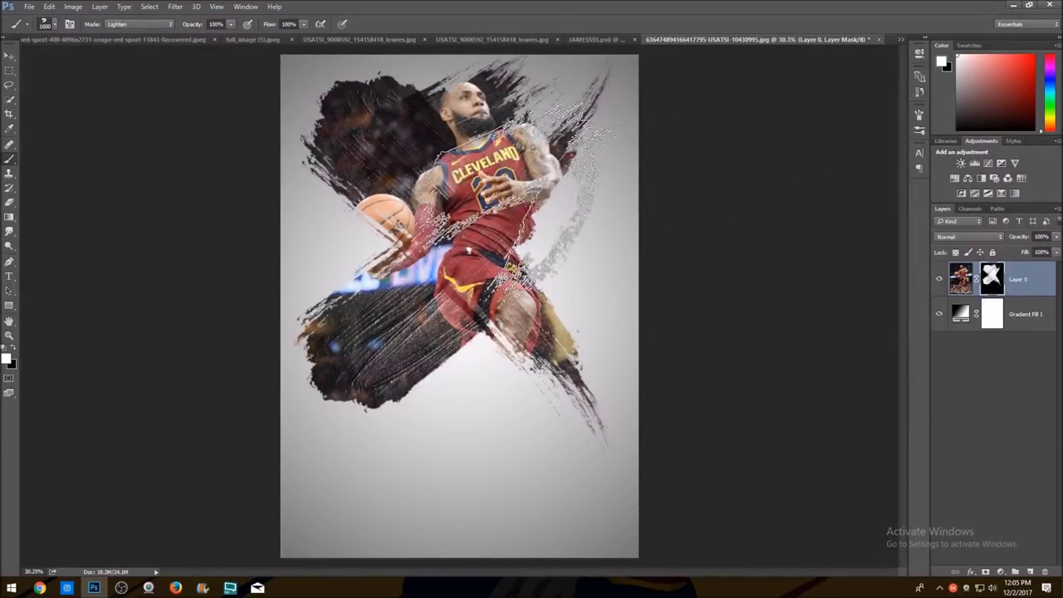
{"action": "left_click", "coordinate": [488, 258]}
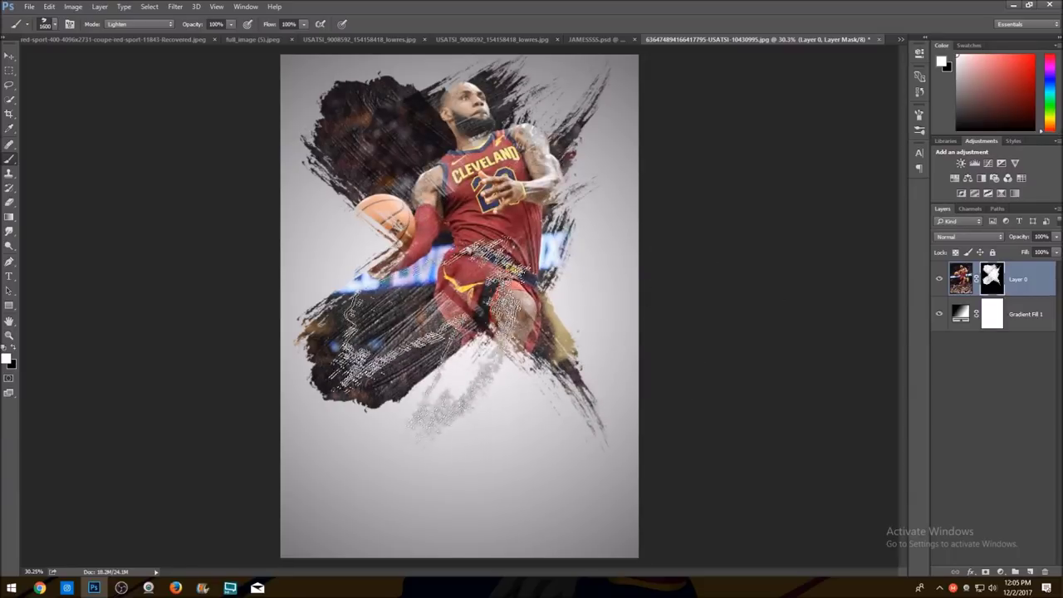
{"action": "left_click", "coordinate": [429, 220]}
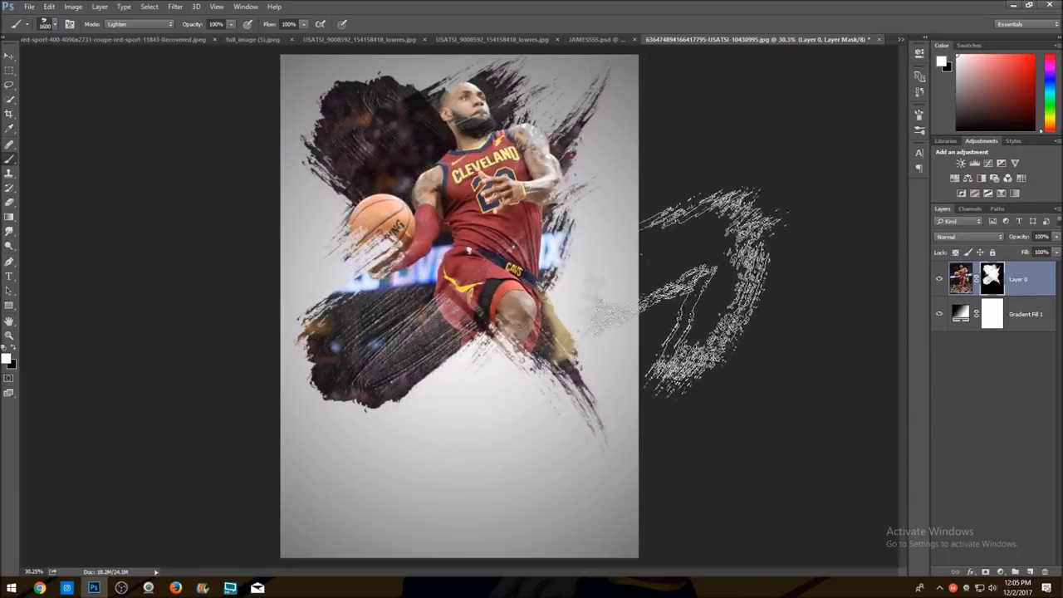
Stamp the 1600 px brush over the player's knee and lower legs on the mask to reveal them
{"action": "left_click", "coordinate": [479, 325]}
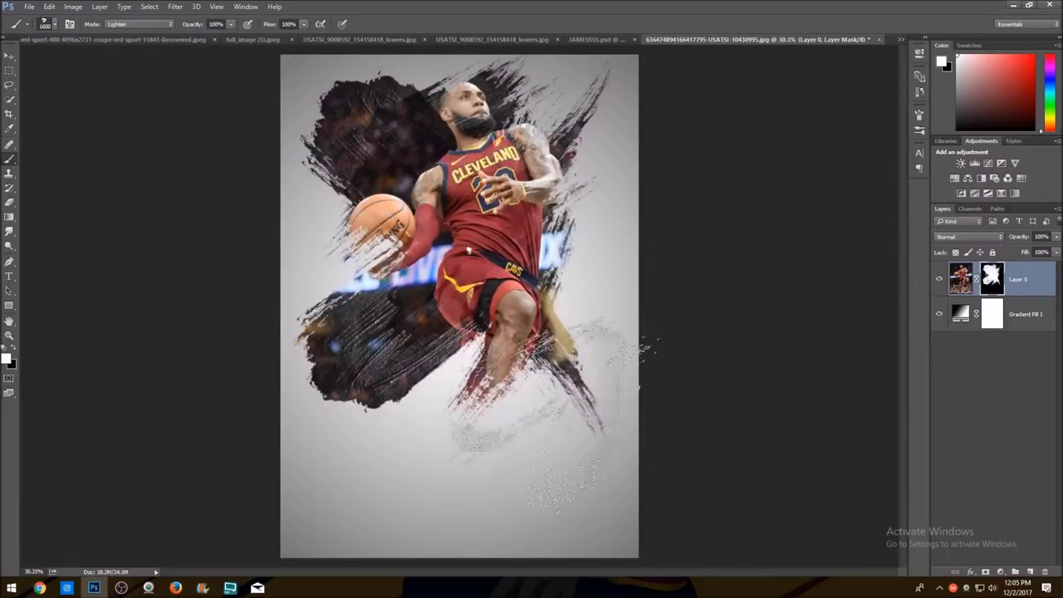
{"action": "left_click", "coordinate": [464, 372]}
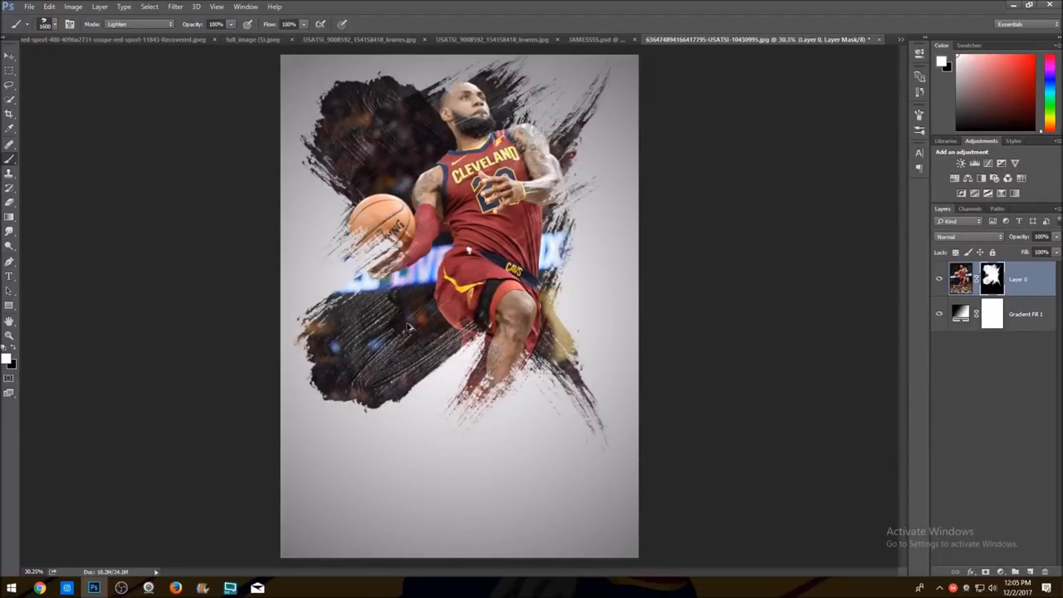
{"action": "left_click", "coordinate": [469, 378]}
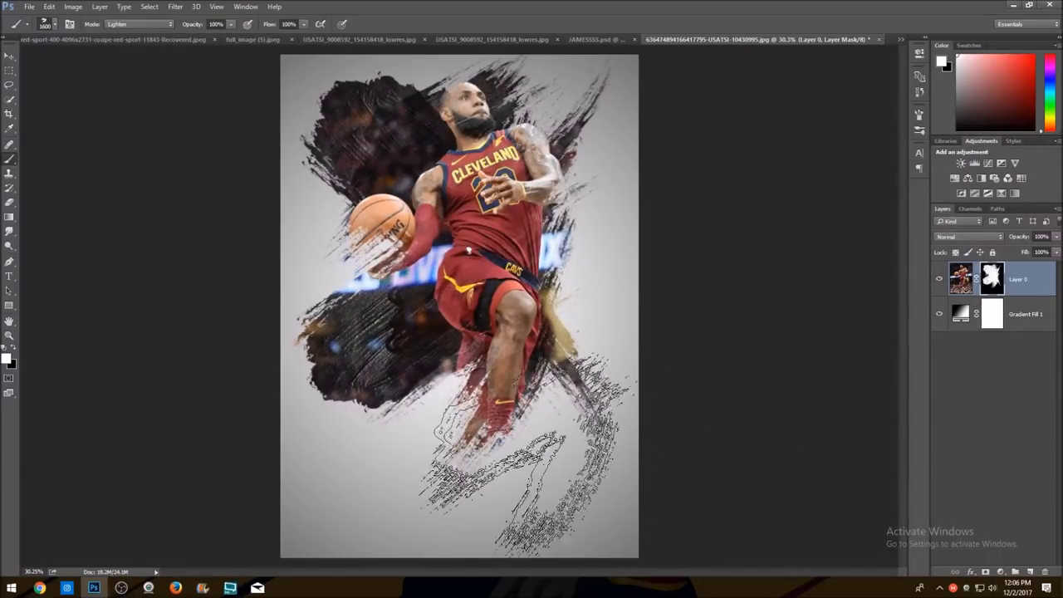
Compare the overall brush-stroke composition with the finished reference poster in the other document
{"action": "scroll", "coordinate": [531, 454], "scroll_direction": "down", "scroll_amount": 8}
{"action": "scroll", "coordinate": [531, 455], "scroll_direction": "up", "scroll_amount": 7}
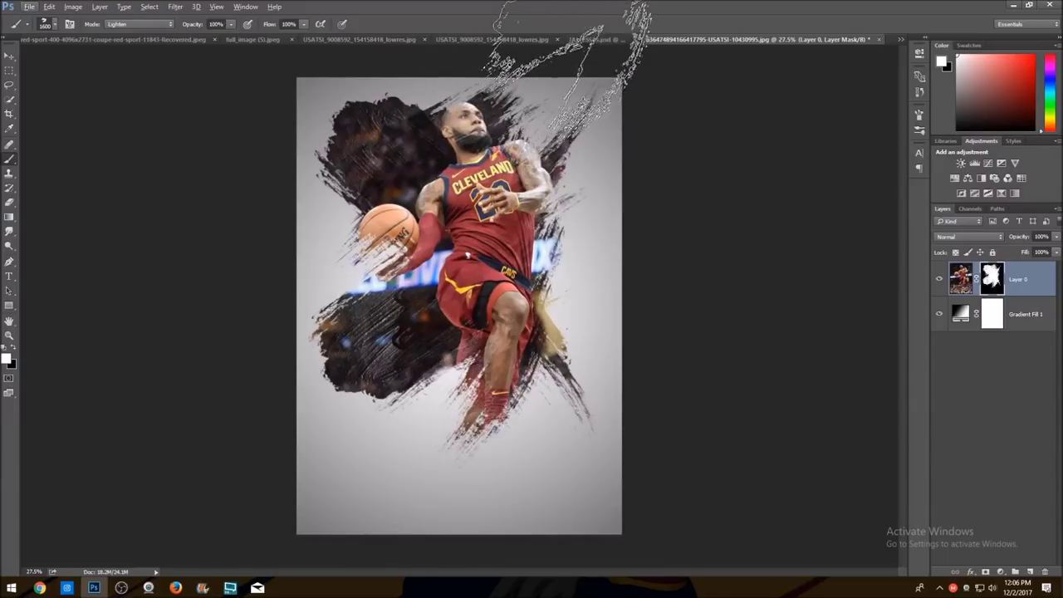
{"action": "left_click", "coordinate": [579, 39]}
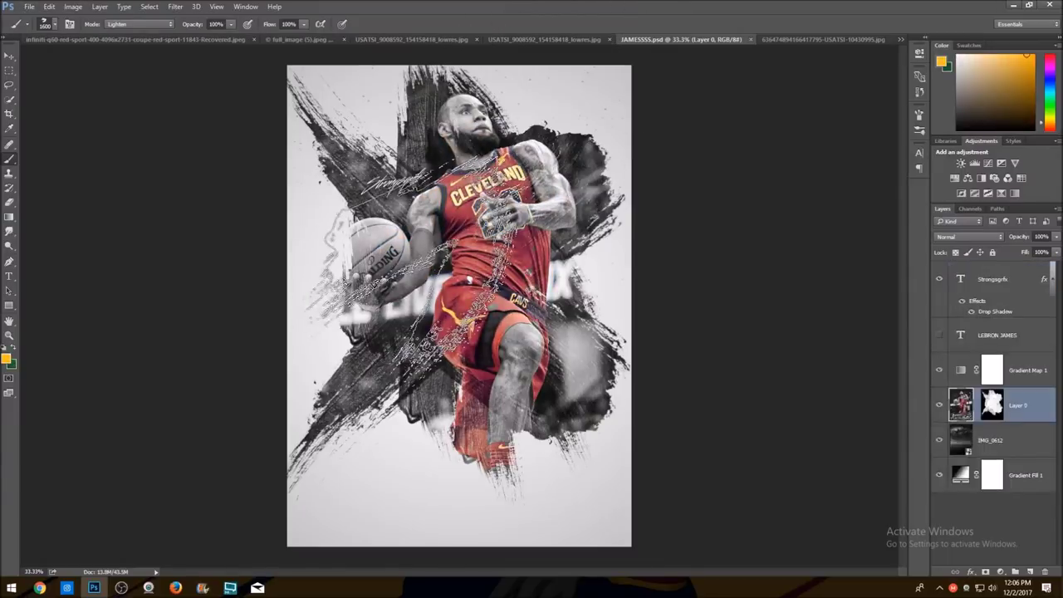
{"action": "left_click", "coordinate": [811, 42]}
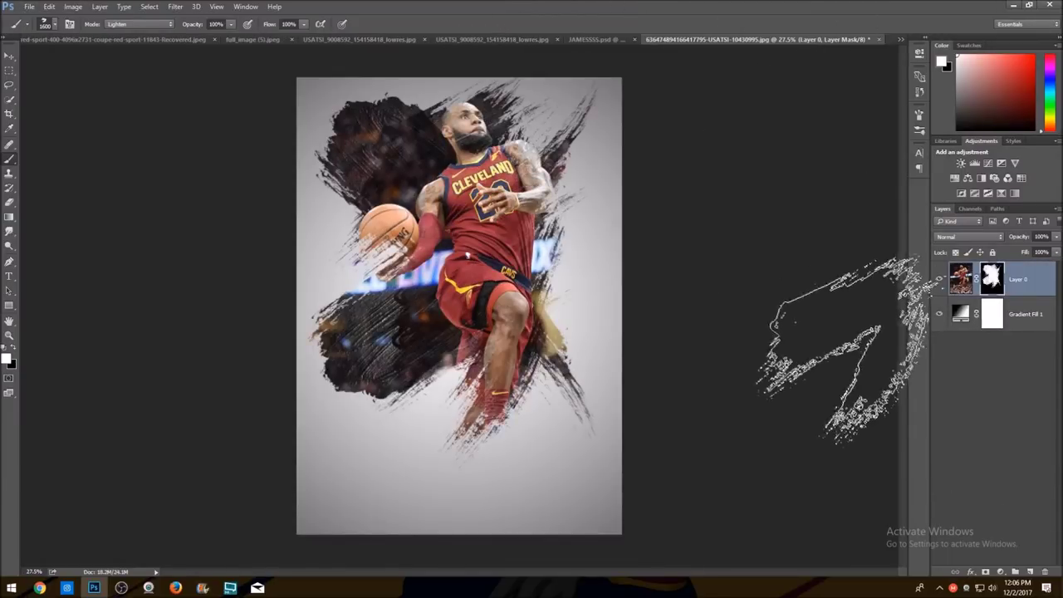
Try repositioning the photo layer with the Move tool and undo the move
{"action": "key", "text": "v"}
{"action": "mouse_move", "coordinate": [463, 210]}
{"action": "left_mouse_down"}
{"action": "mouse_move", "coordinate": [438, 210]}
{"action": "mouse_move", "coordinate": [462, 210]}
{"action": "left_mouse_up"}
{"action": "key", "text": "ctrl+z"}
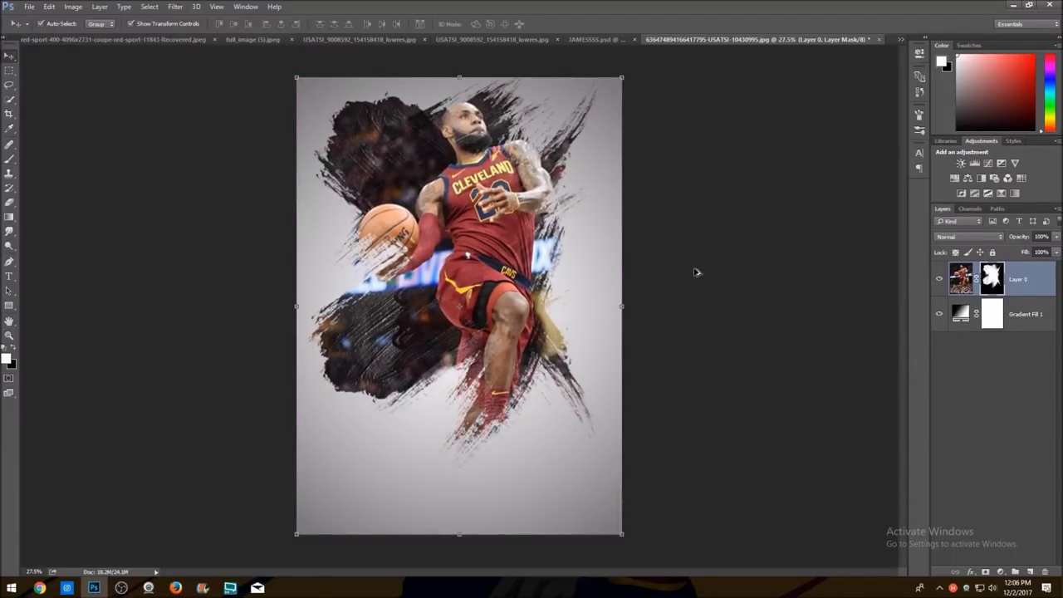
Step back through the mask strokes to the fully black mask, then restore the latest state
{"action": "key", "text": "ctrl+alt+z"}
{"action": "key", "text": "ctrl+alt+z"}
{"action": "key", "text": "ctrl+alt+z"}
{"action": "key", "text": "ctrl+alt+z"}
{"action": "key", "text": "ctrl+alt+z"}
{"action": "key", "text": "ctrl+alt+z"}
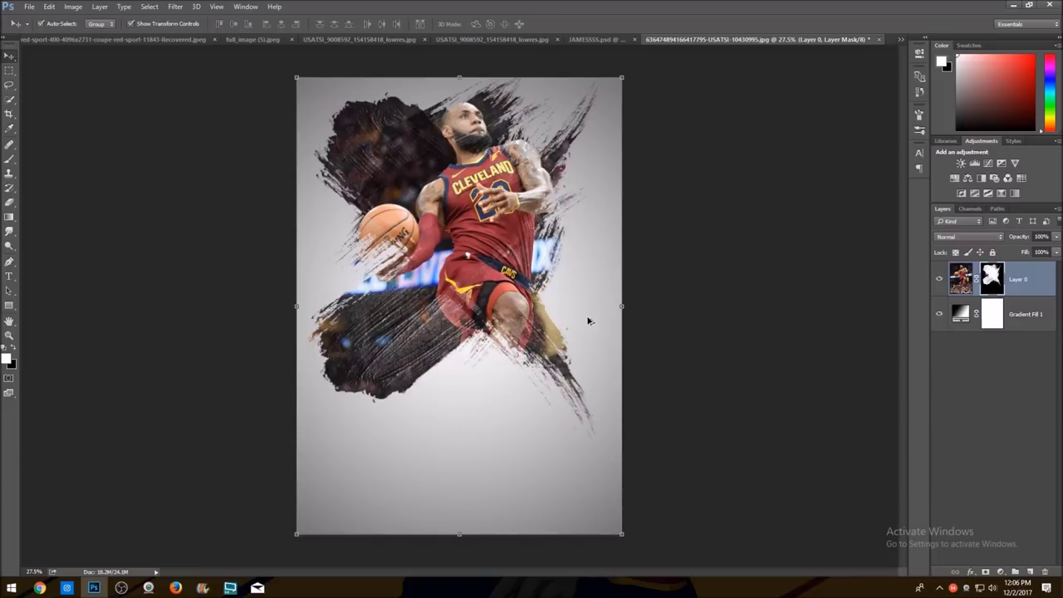
{"action": "key", "text": "ctrl+alt+z"}
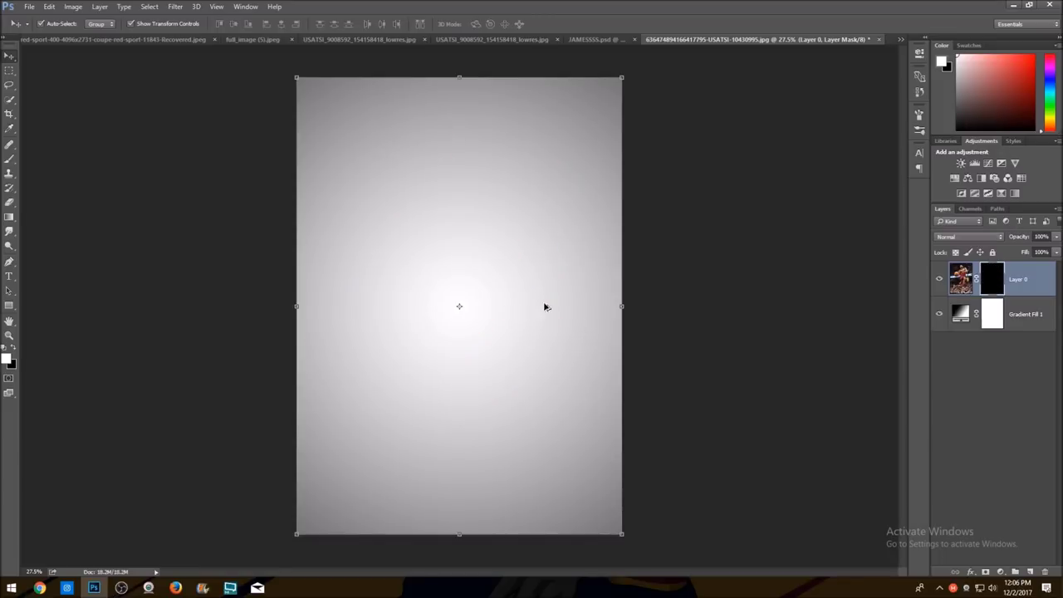
{"action": "key", "text": "ctrl+z"}
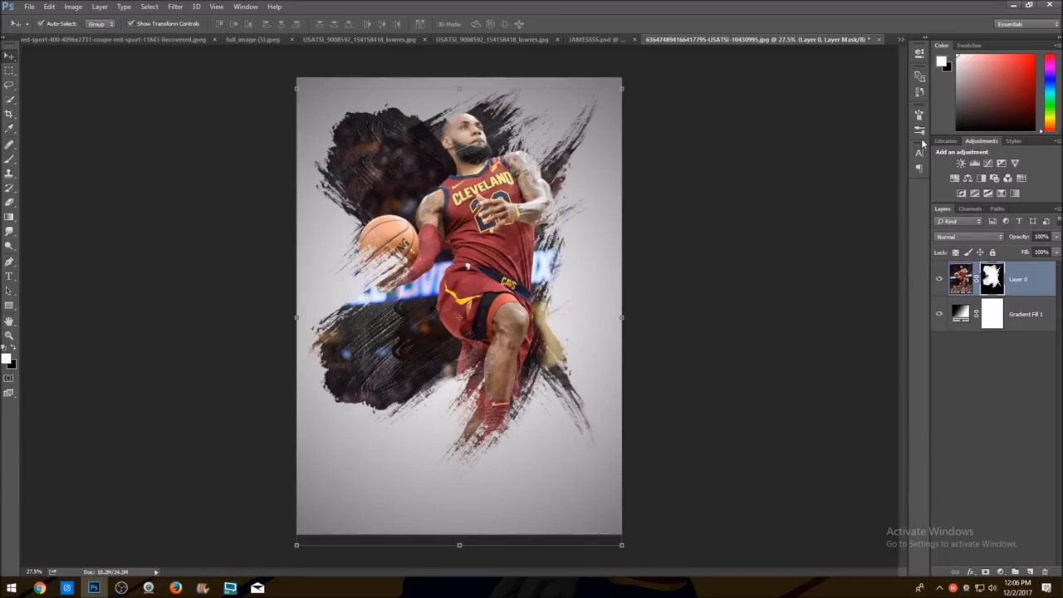
Undo the mask strokes one by one until only the first diagonal stroke across the player remains
{"action": "key", "text": "ctrl+alt+z"}
{"action": "key", "text": "ctrl+alt+z"}
{"action": "key", "text": "ctrl+alt+z"}
{"action": "key", "text": "ctrl+alt+z"}
{"action": "key", "text": "ctrl+alt+z"}
{"action": "key", "text": "ctrl+alt+z"}
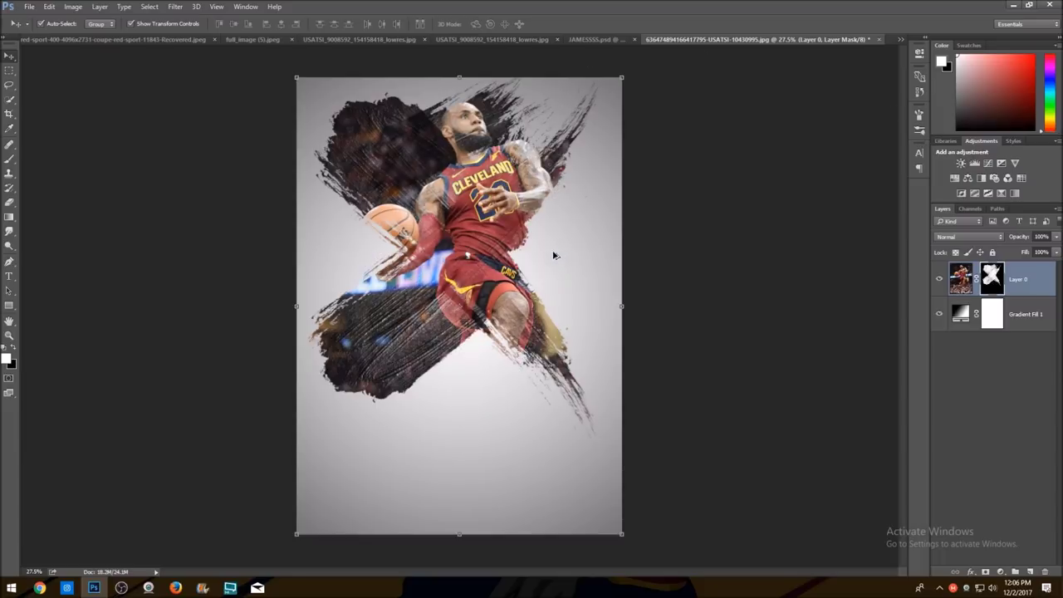
{"action": "key", "text": "ctrl+alt+z"}
Return to the Brush tool and pick the recently used 2300 px flipped paint-stroke tip
{"action": "left_click", "coordinate": [918, 116]}
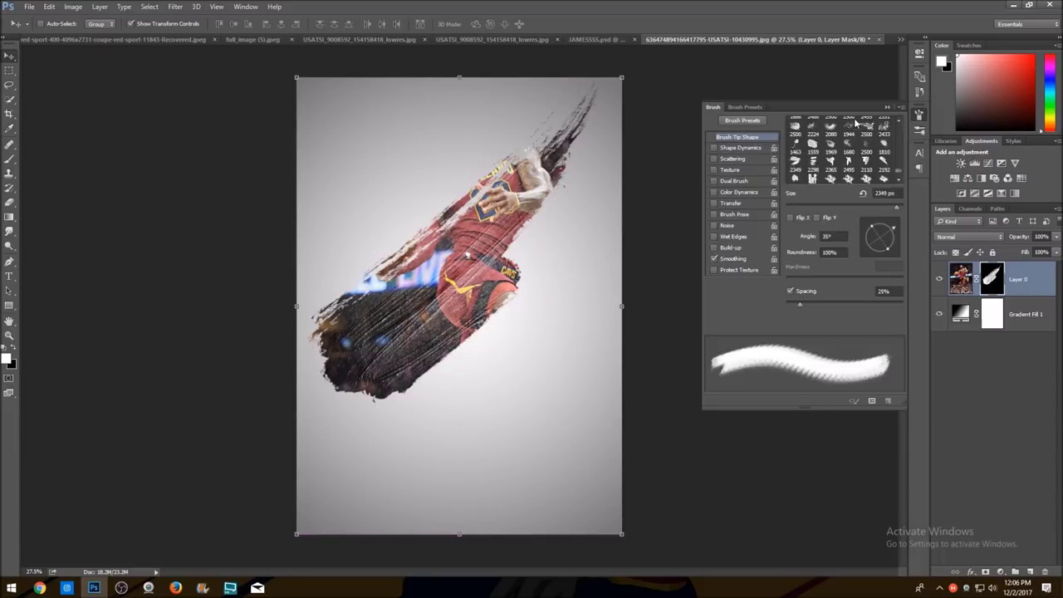
{"action": "left_click", "coordinate": [10, 156]}
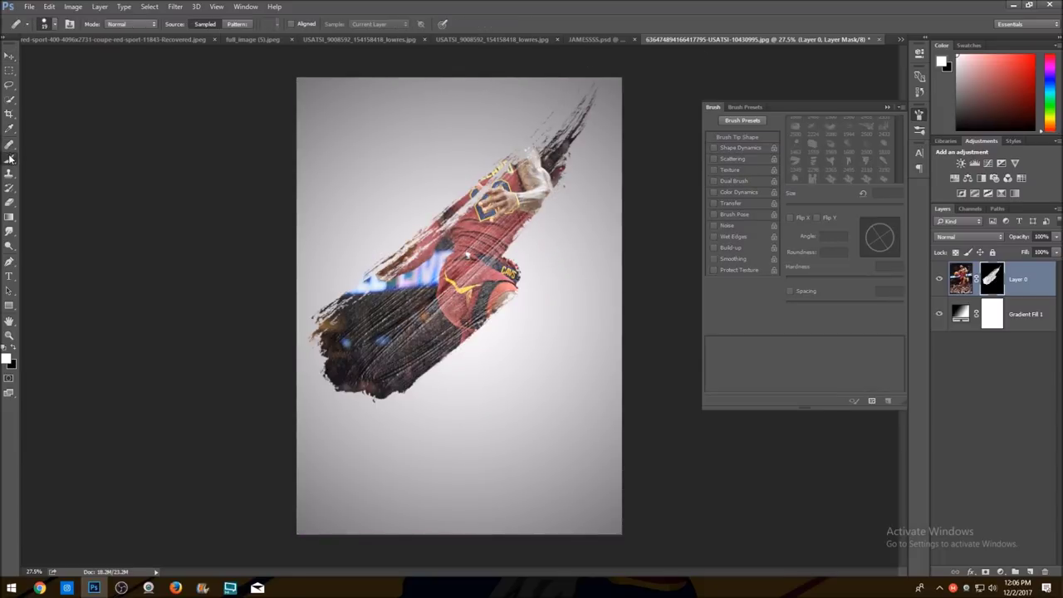
{"action": "right_click", "coordinate": [473, 116]}
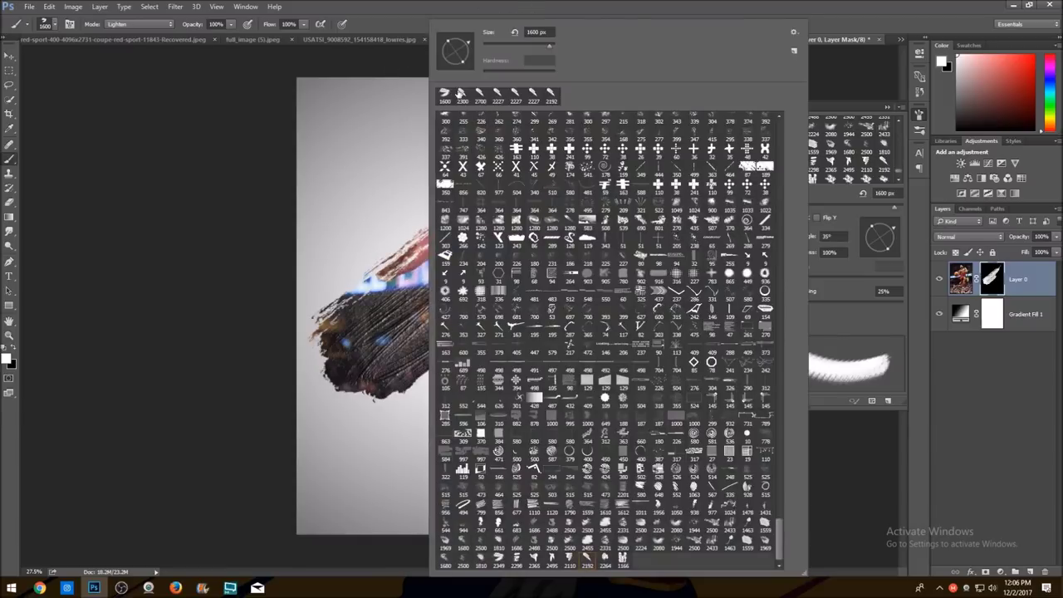
{"action": "left_click", "coordinate": [462, 96]}
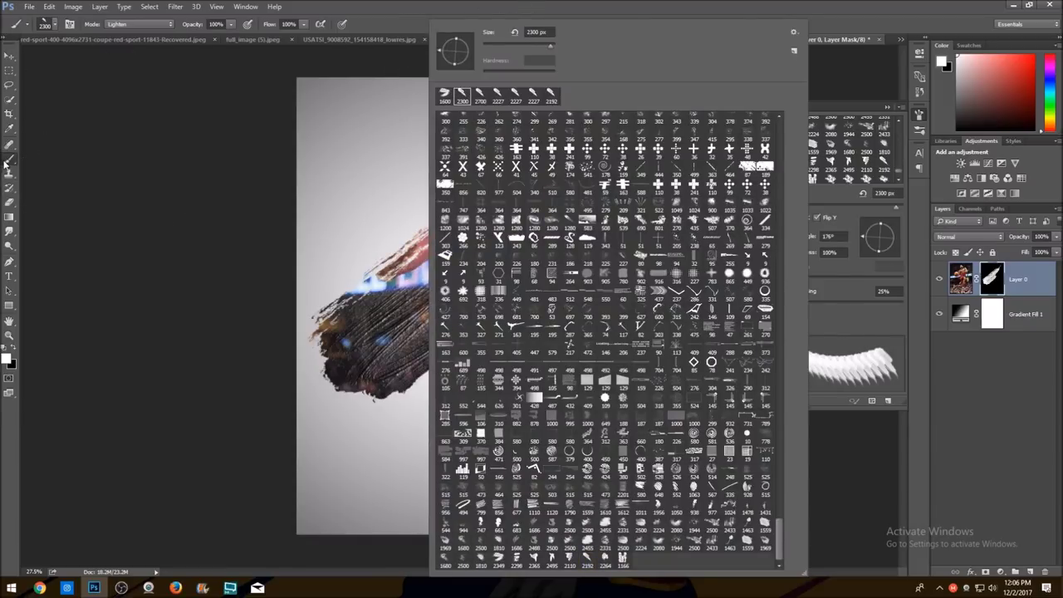
{"action": "left_click", "coordinate": [6, 164]}
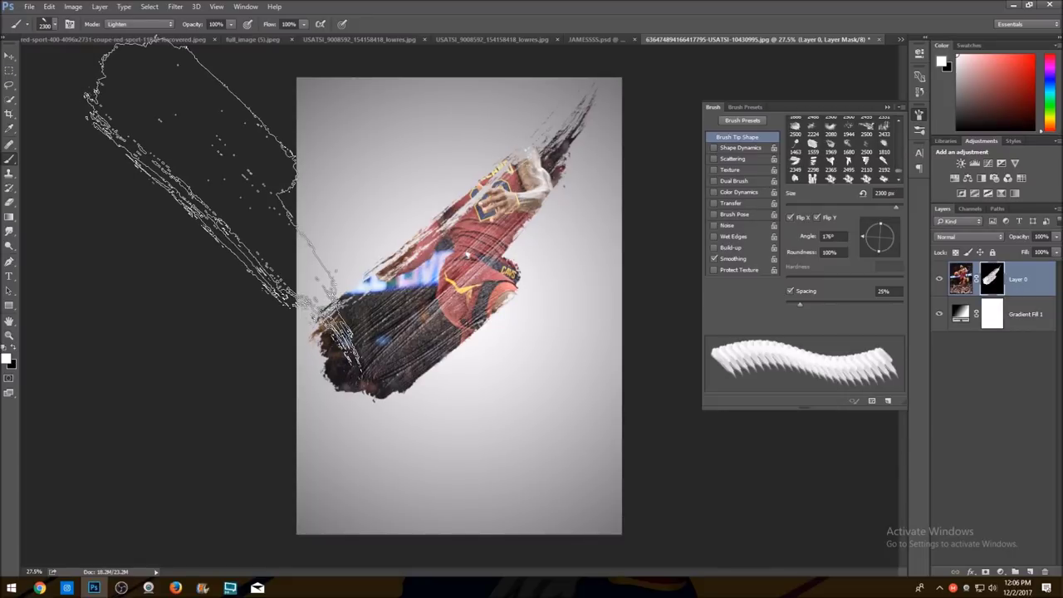
Set the brush angle to -18° and try crossing stamps at 2227 px over the player, undoing each stamp
{"action": "left_click", "coordinate": [467, 256]}
{"action": "mouse_move", "coordinate": [866, 237]}
{"action": "left_mouse_down"}
{"action": "mouse_move", "coordinate": [877, 251]}
{"action": "mouse_move", "coordinate": [891, 241]}
{"action": "left_mouse_up"}
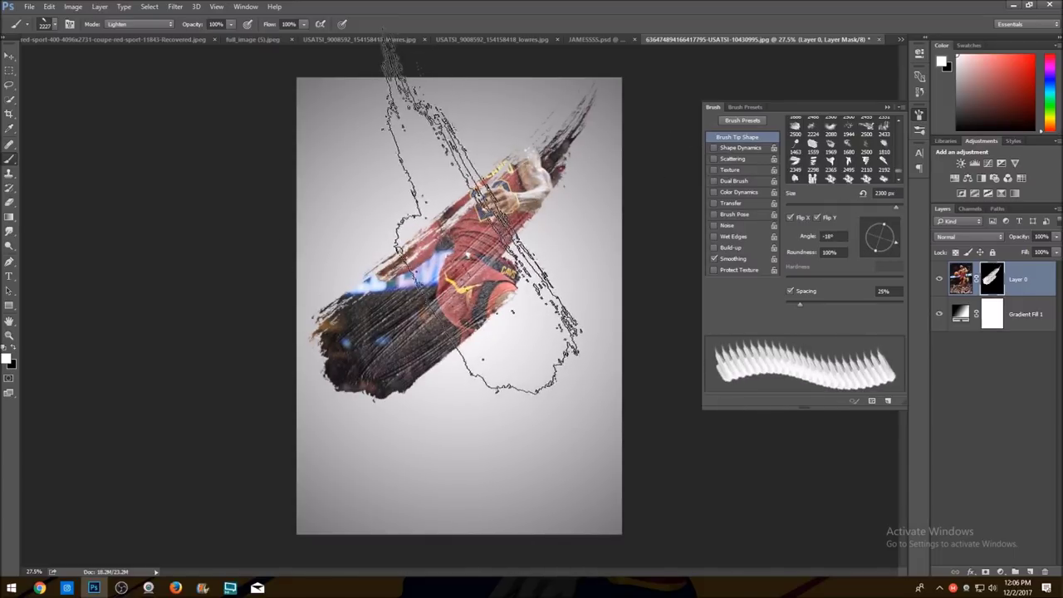
{"action": "left_click", "coordinate": [472, 256]}
{"action": "key", "text": "ctrl+z"}
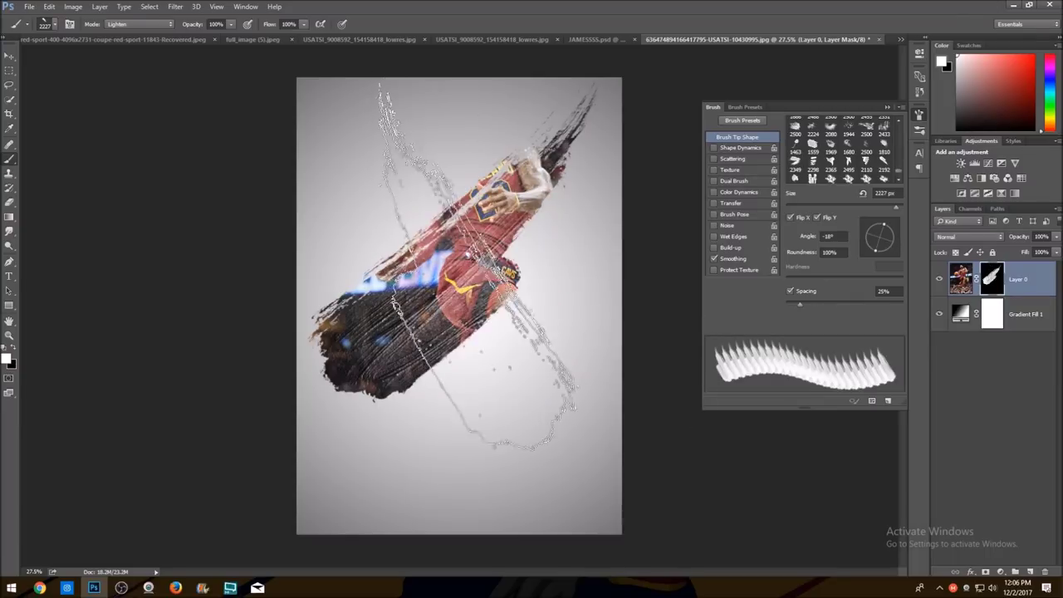
{"action": "left_click", "coordinate": [450, 237]}
{"action": "key", "text": "ctrl+z"}
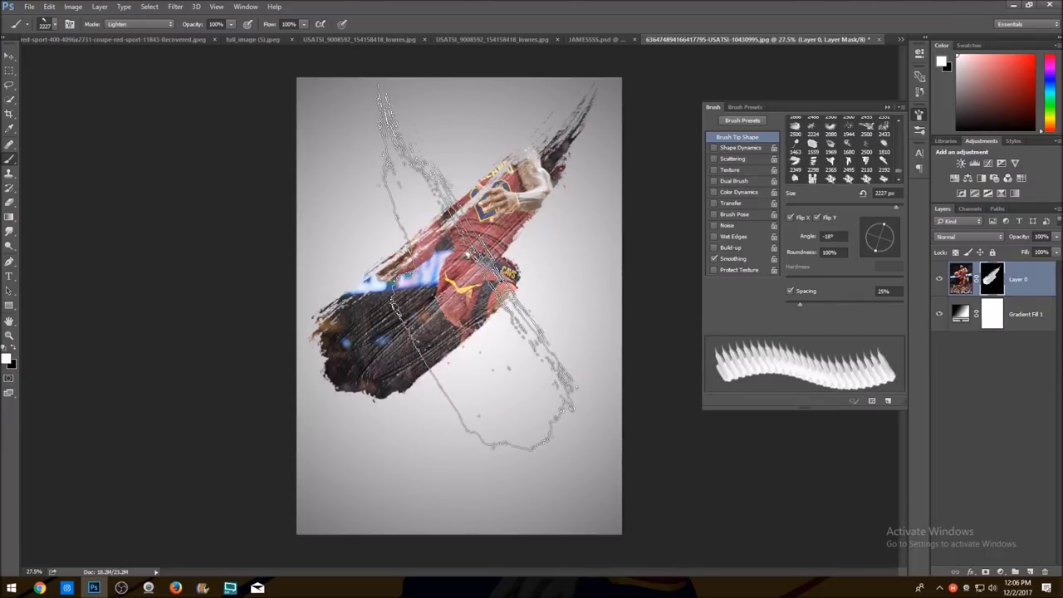
Try crossing stamps over the player with the brush angle at -27° and at a positive angle, undoing each stamp
{"action": "left_click_drag", "start_coordinate": [888, 247], "coordinate": [886, 250]}
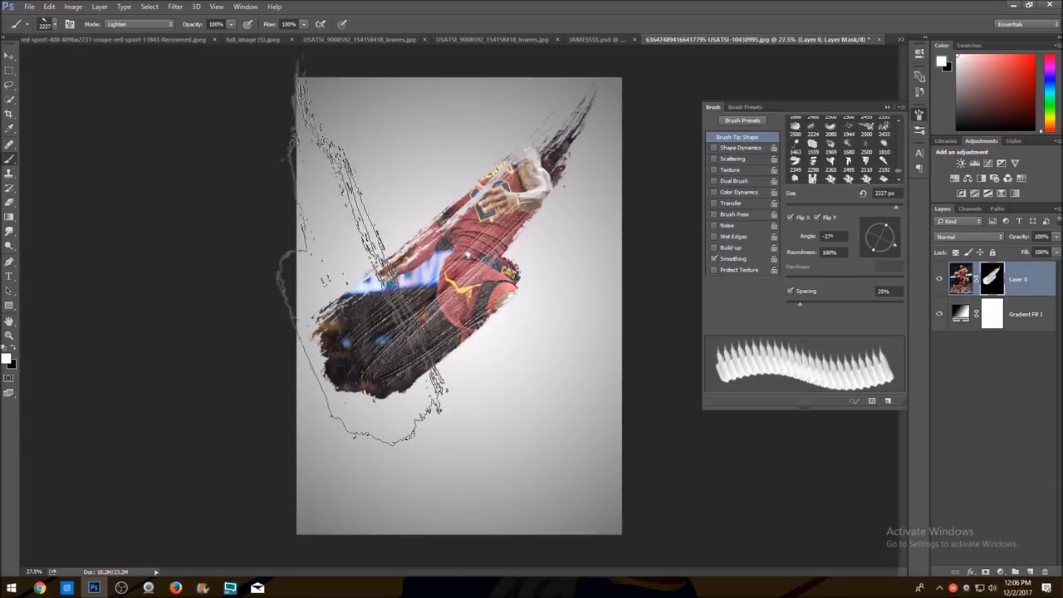
{"action": "left_click", "coordinate": [452, 237]}
{"action": "key", "text": "ctrl+z"}
{"action": "left_click_drag", "start_coordinate": [892, 247], "coordinate": [892, 233]}
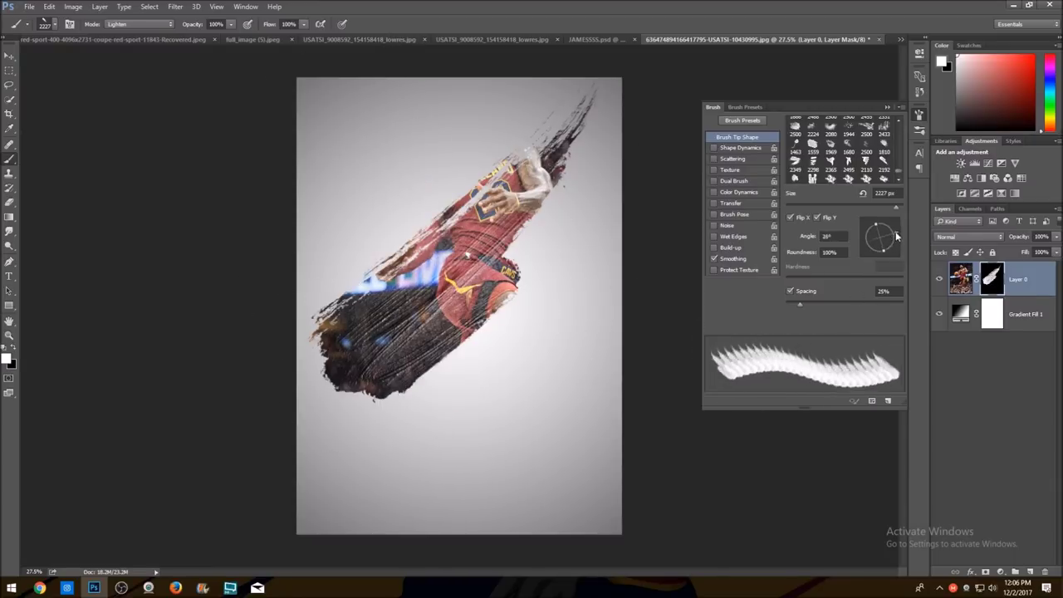
{"action": "left_click", "coordinate": [448, 249]}
{"action": "key", "text": "ctrl+z"}
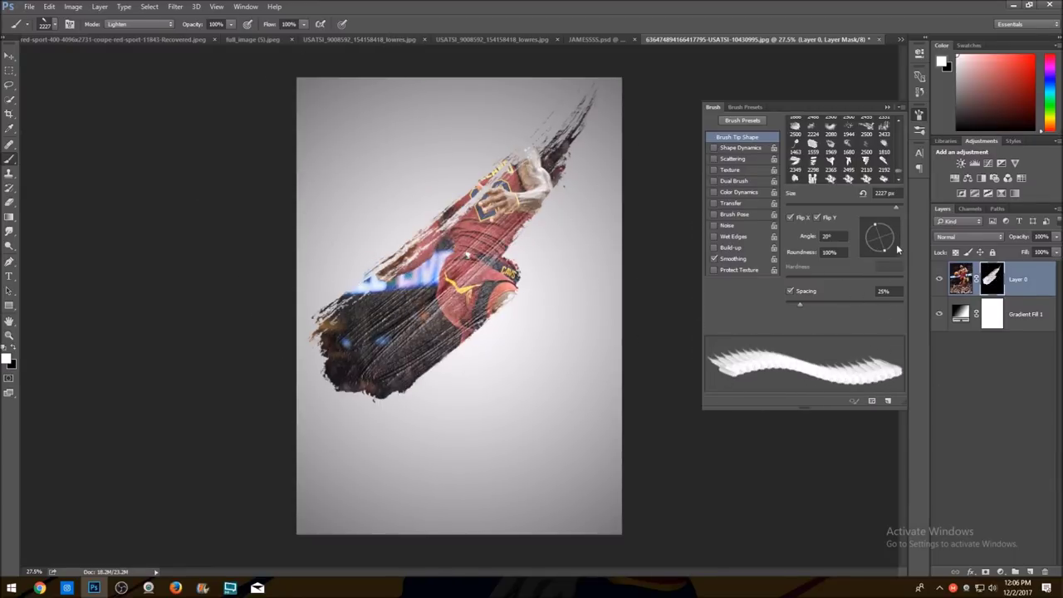
Set the brush angle to 9° and stamp a second diagonal stroke on the mask, crossing the first one over the player
{"action": "left_click_drag", "start_coordinate": [890, 238], "coordinate": [891, 243]}
{"action": "left_click", "coordinate": [465, 234]}
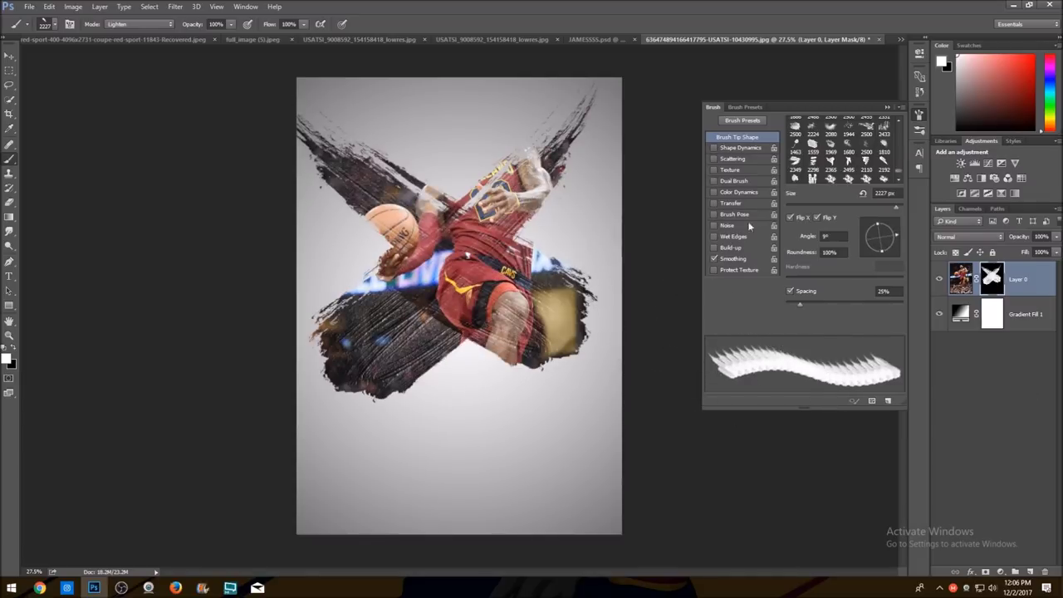
Try a stamp over the player's head with the 2264 px paint-stroke tip and undo it
{"action": "scroll", "coordinate": [817, 174], "scroll_direction": "down", "scroll_amount": 2}
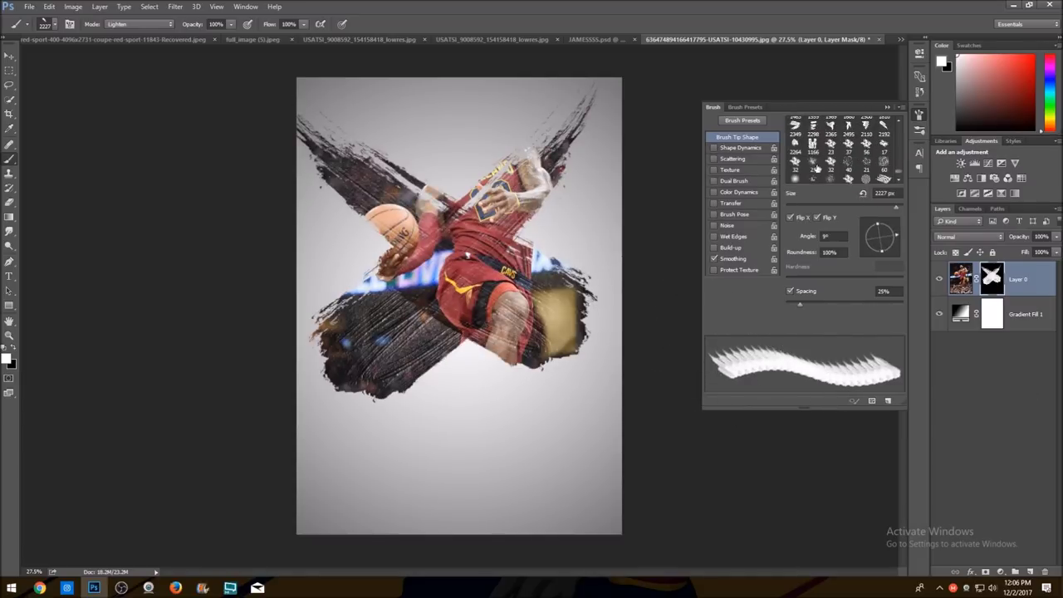
{"action": "left_click", "coordinate": [796, 146]}
{"action": "left_click", "coordinate": [486, 145]}
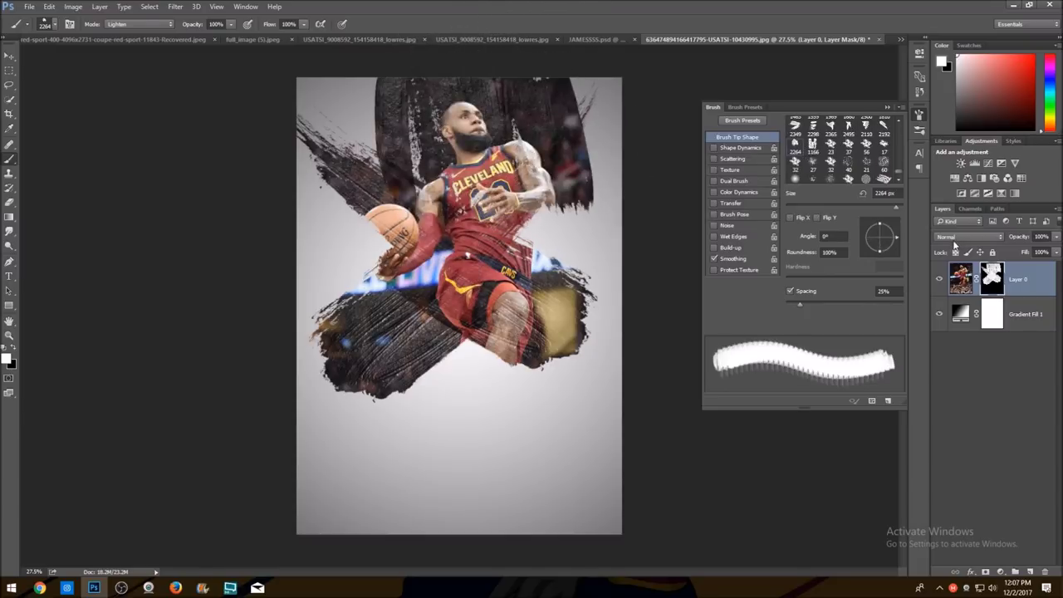
{"action": "key", "text": "ctrl+z"}
Choose the 2300 px paint-stroke tip, set its angle to 43° and size to 1600 px, and stamp it over the player's head
{"action": "left_click", "coordinate": [797, 128]}
{"action": "left_click_drag", "start_coordinate": [892, 237], "coordinate": [892, 226]}
{"action": "key", "text": "bracketleft"}
{"action": "key", "text": "bracketleft"}
{"action": "key", "text": "bracketleft"}
{"action": "key", "text": "bracketleft"}
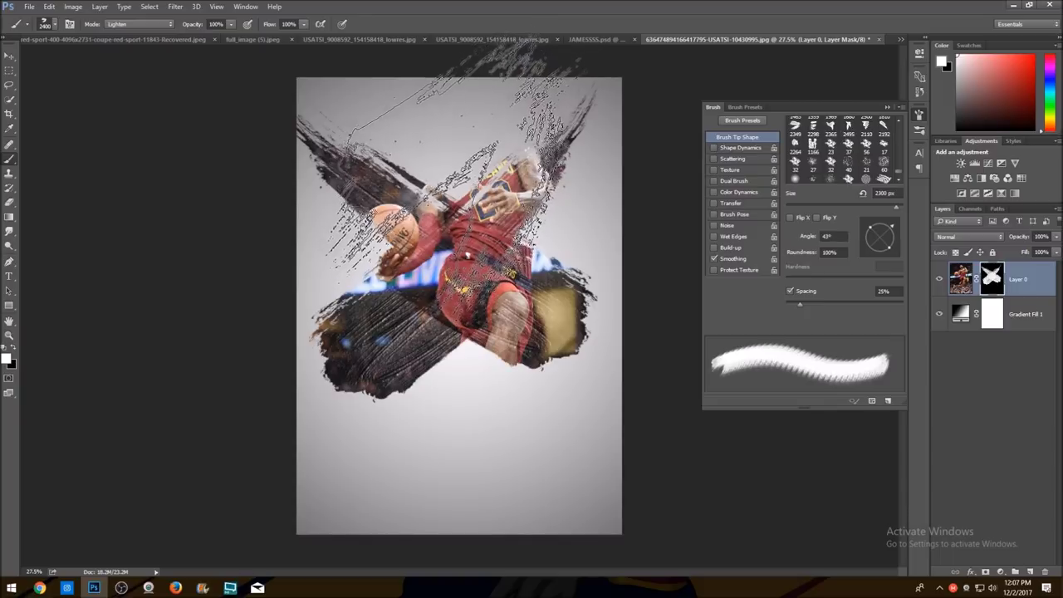
{"action": "left_click", "coordinate": [460, 153]}
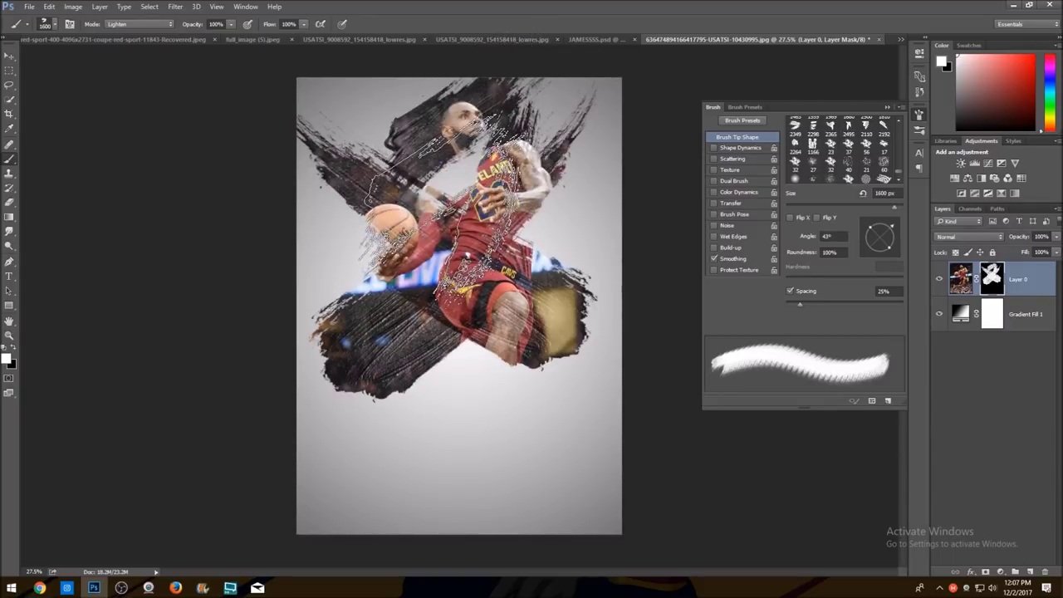
Stamp the 1600 px paint-stroke tip on the mask over the player's torso, legs and shoes to reveal them
{"action": "left_click", "coordinate": [445, 209]}
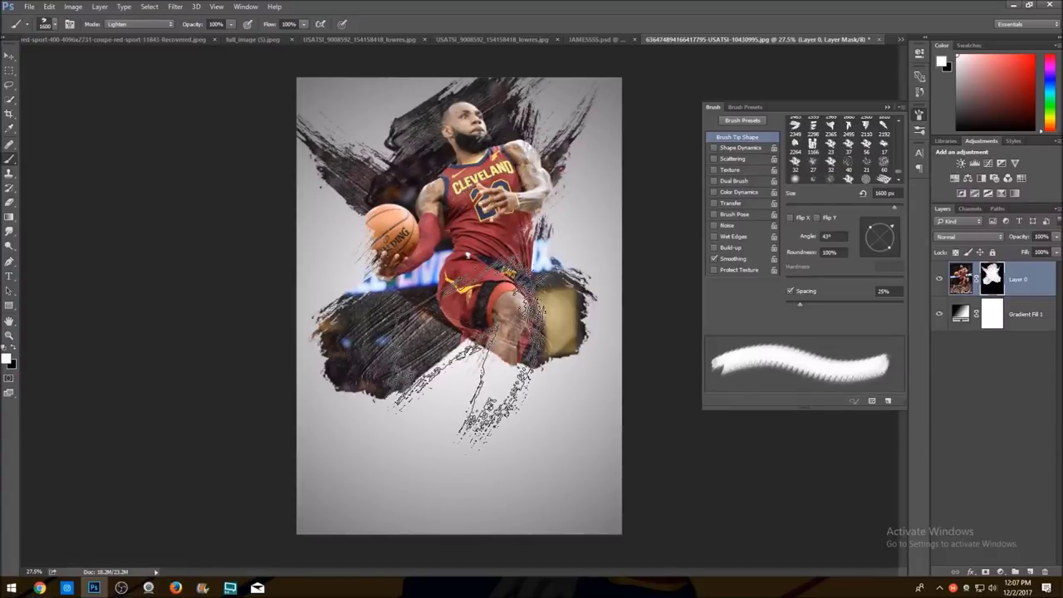
{"action": "left_click", "coordinate": [461, 349]}
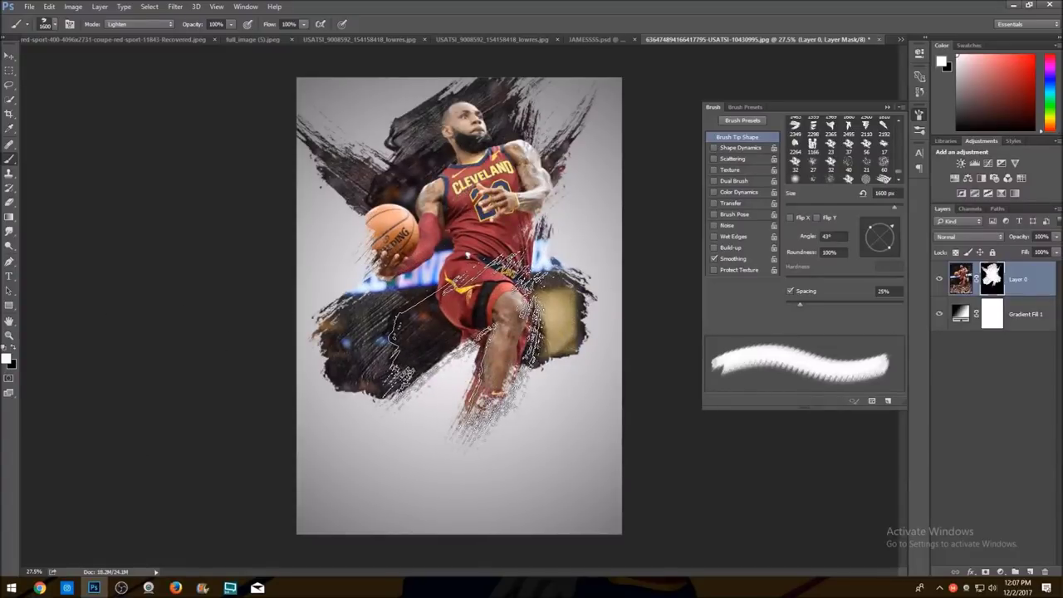
{"action": "left_click", "coordinate": [469, 394]}
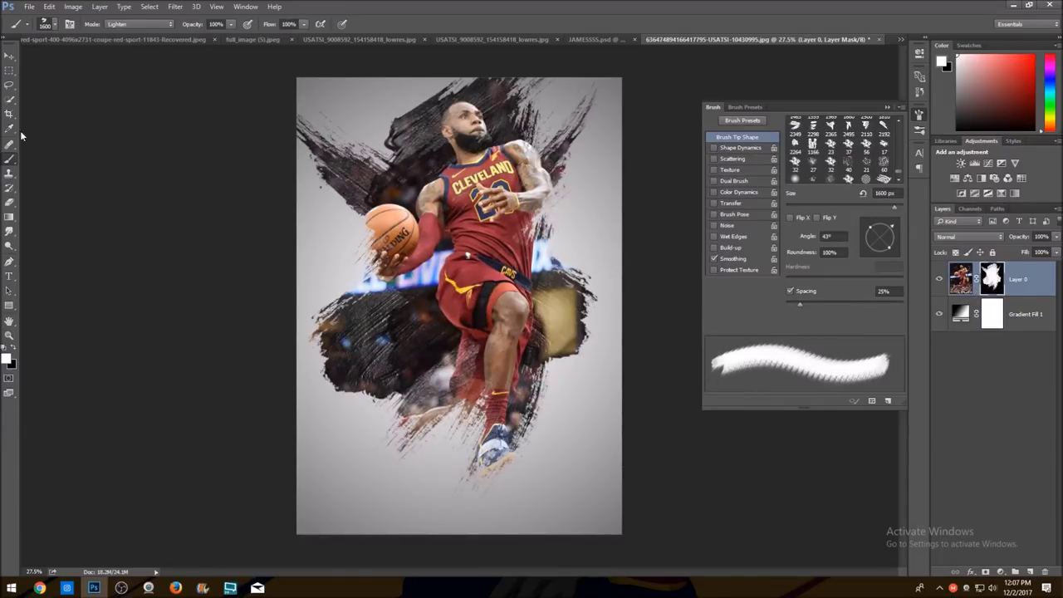
Give the Eraser the recent 1600 px paint-stroke tip and erase the outer edges of the dark strokes on both sides of the legs
{"action": "left_click", "coordinate": [8, 201]}
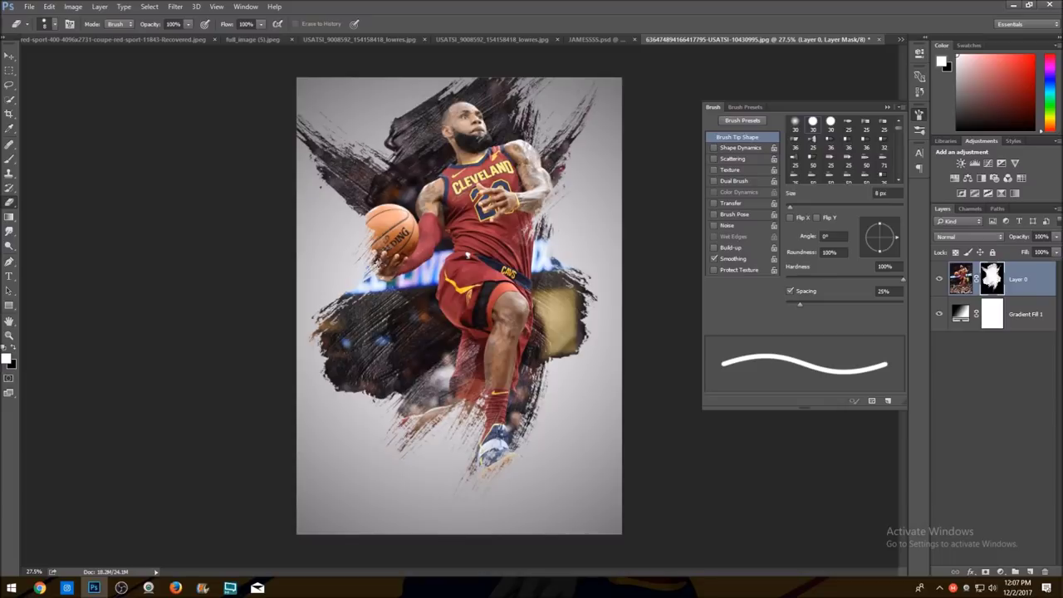
{"action": "right_click", "coordinate": [453, 67]}
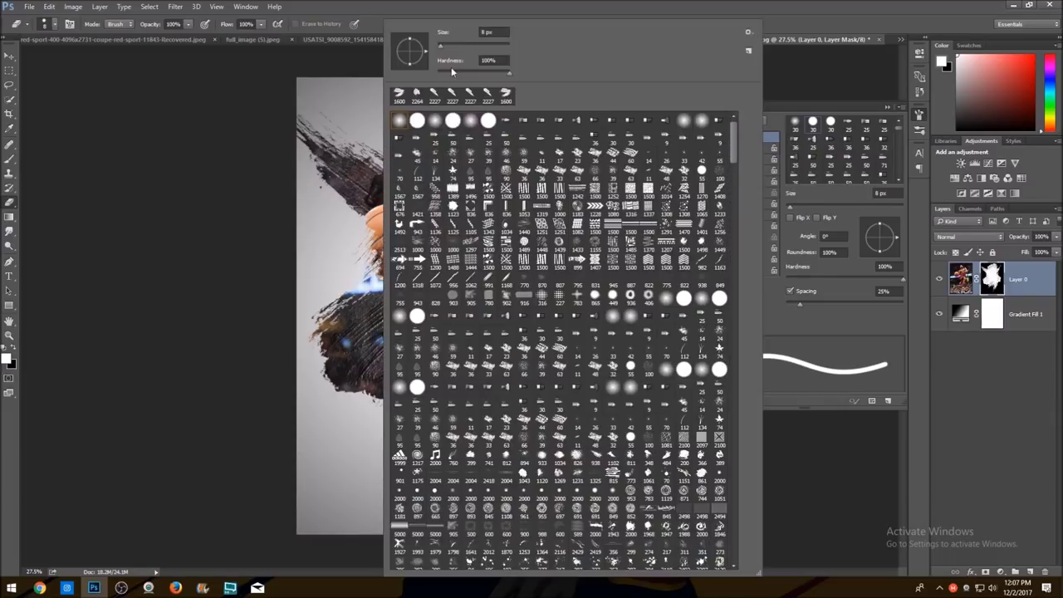
{"action": "left_click", "coordinate": [400, 94]}
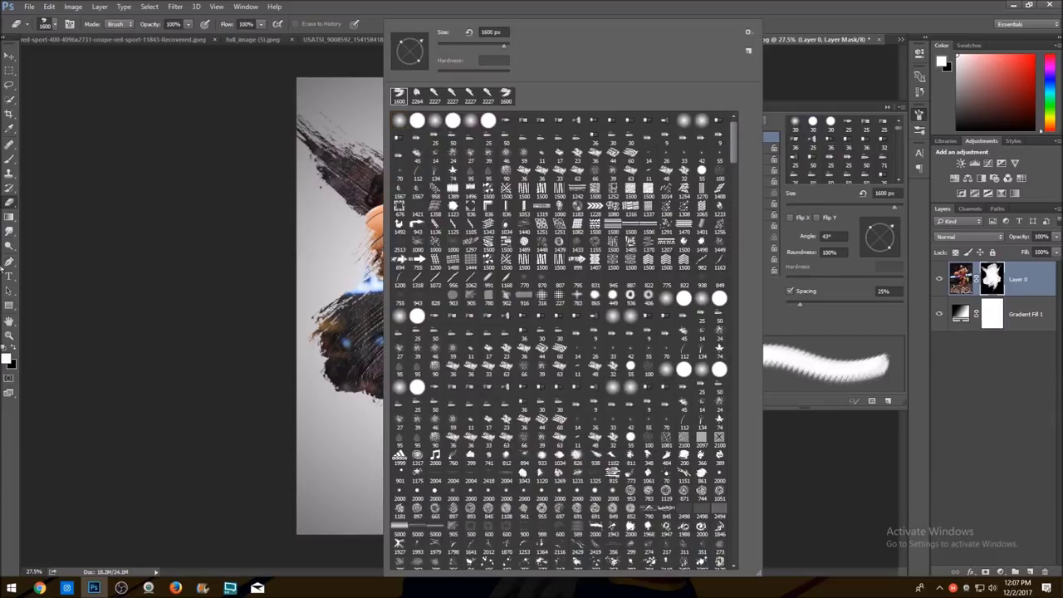
{"action": "left_click", "coordinate": [8, 204]}
{"action": "left_click", "coordinate": [327, 379]}
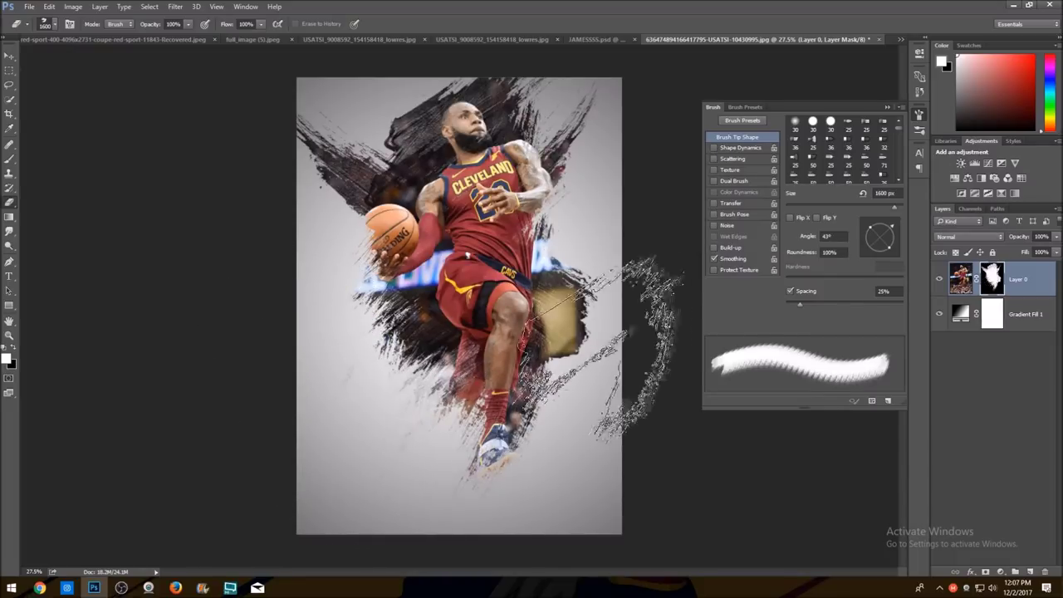
{"action": "left_click", "coordinate": [714, 258]}
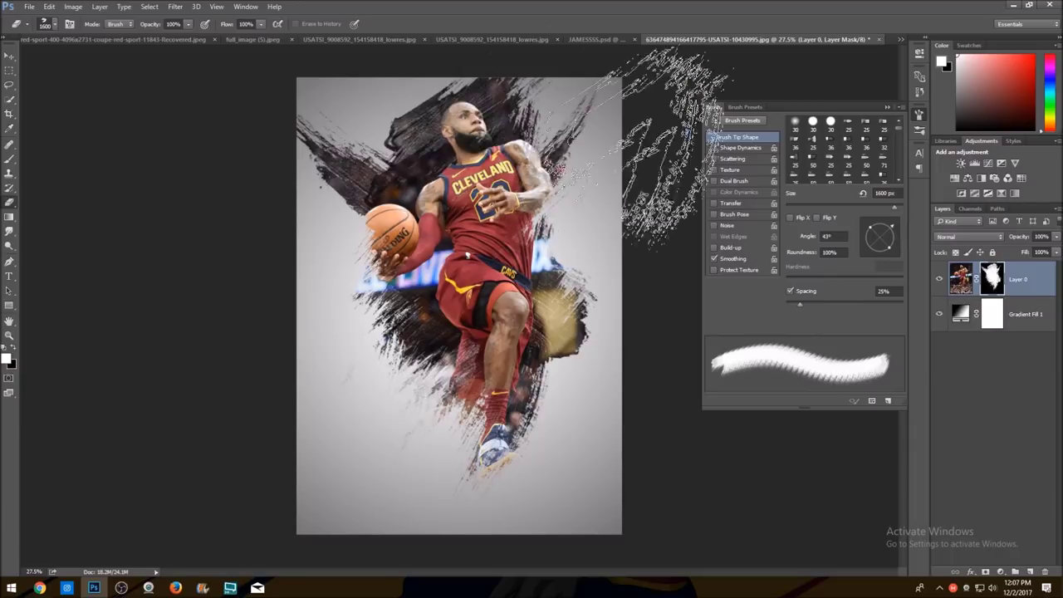
Check the finished reference poster, and select the player's red uniform in the working document with the Quick Selection tool
{"action": "left_click", "coordinate": [576, 38]}
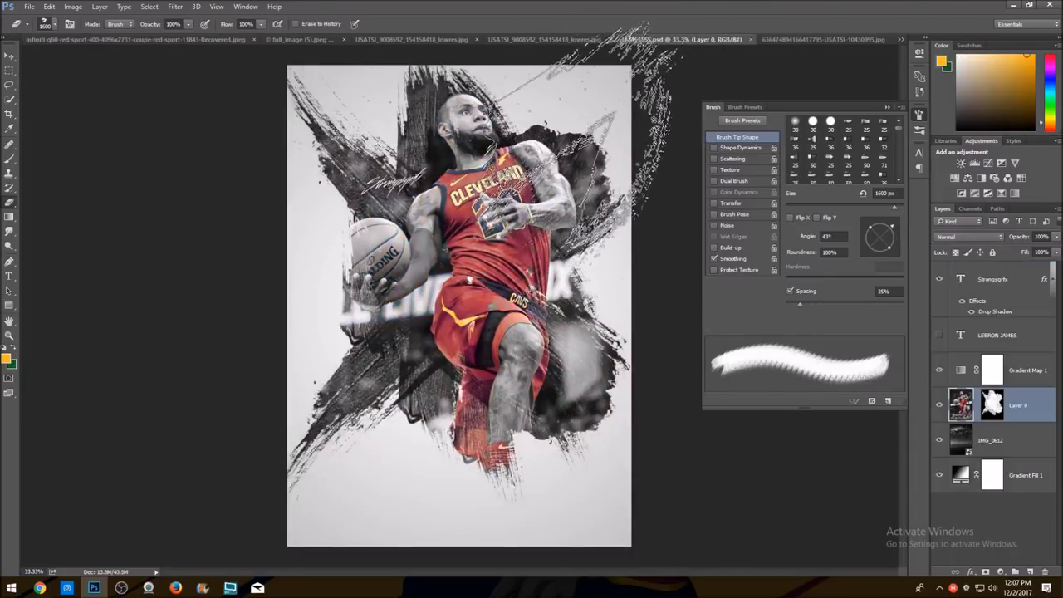
{"action": "left_click", "coordinate": [803, 40]}
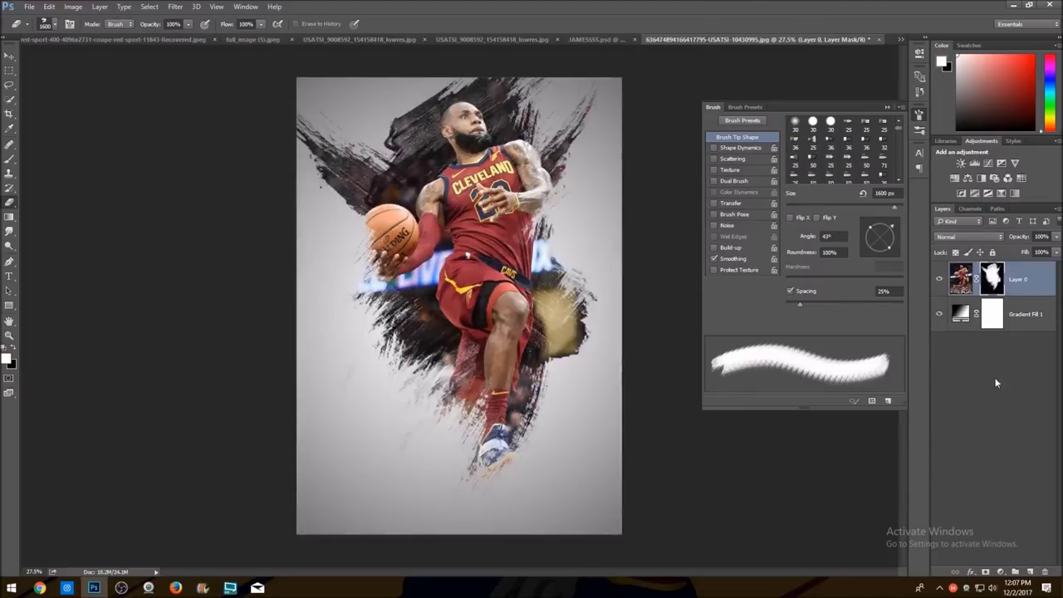
{"action": "left_click", "coordinate": [7, 105]}
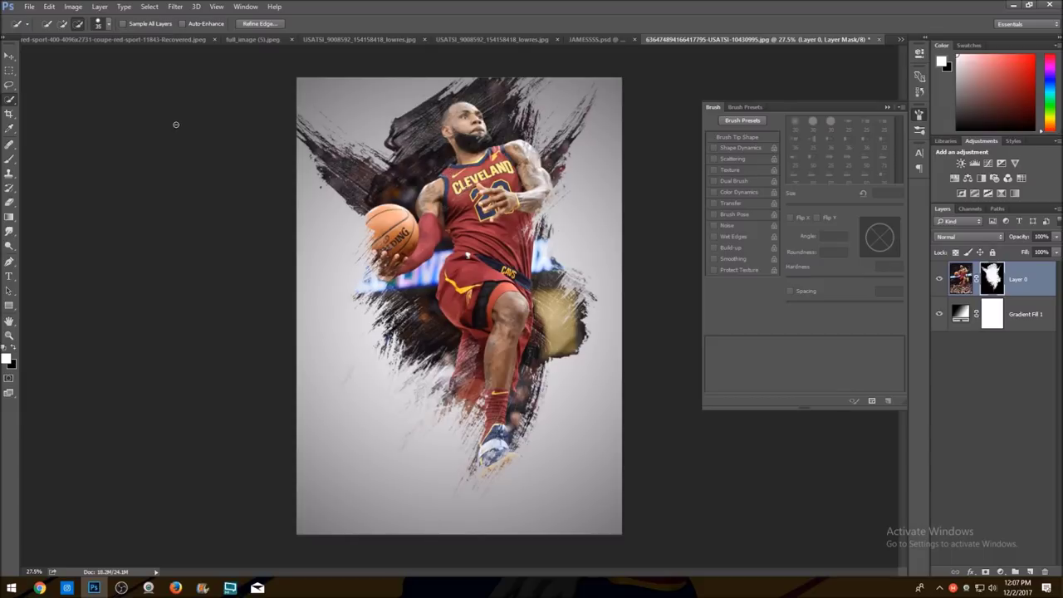
{"action": "left_click", "coordinate": [150, 7]}
{"action": "left_click", "coordinate": [225, 28]}
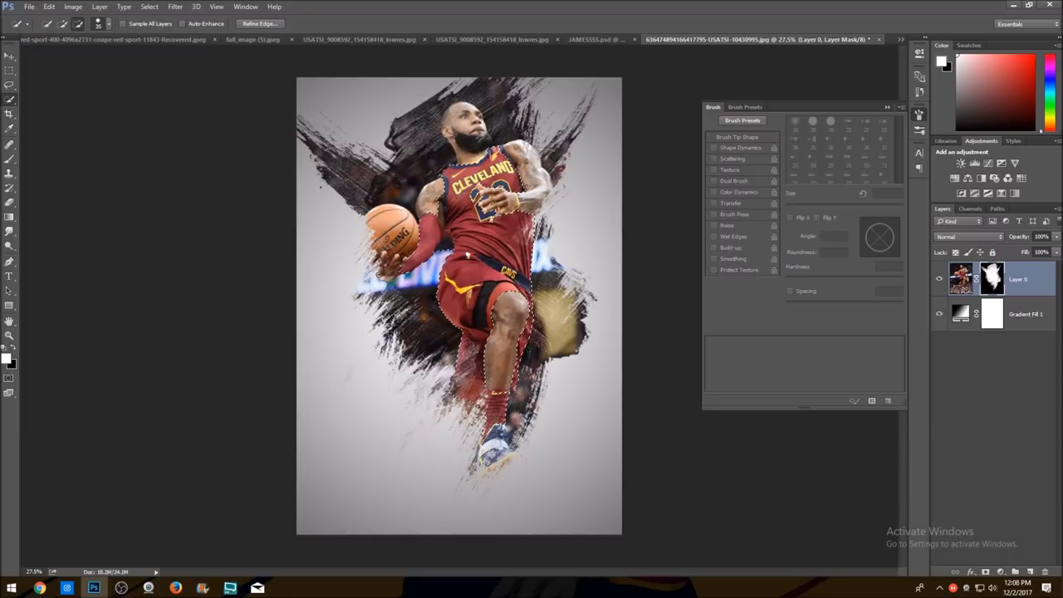
Make Layer 0's photo active instead of its layer mask so that colour adjustments can be applied
{"action": "left_click", "coordinate": [73, 6]}
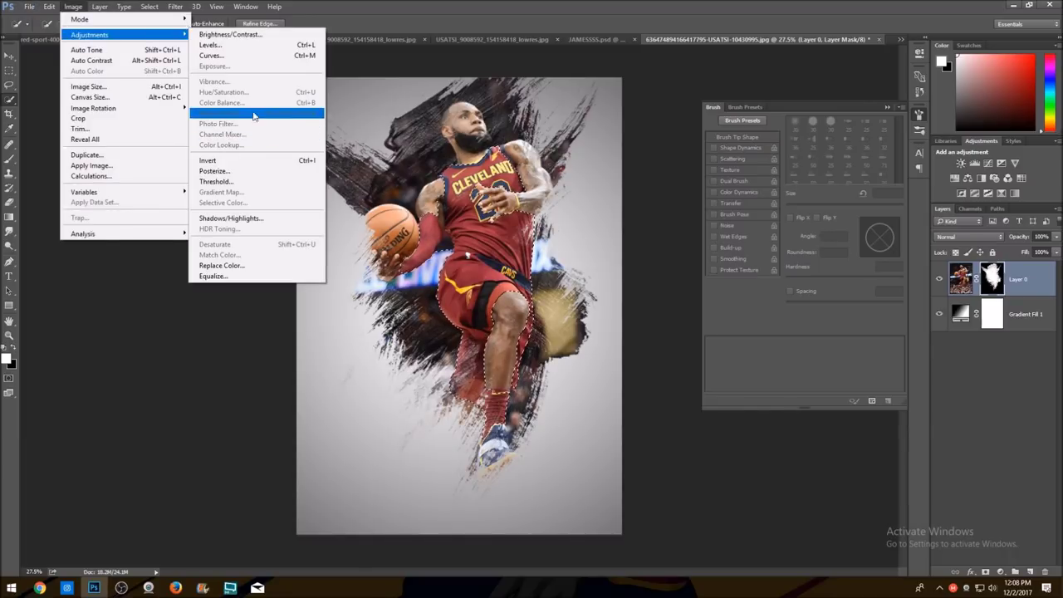
{"action": "mouse_move", "coordinate": [60, 6]}
{"action": "mouse_move", "coordinate": [124, 6]}
{"action": "left_click", "coordinate": [956, 280]}
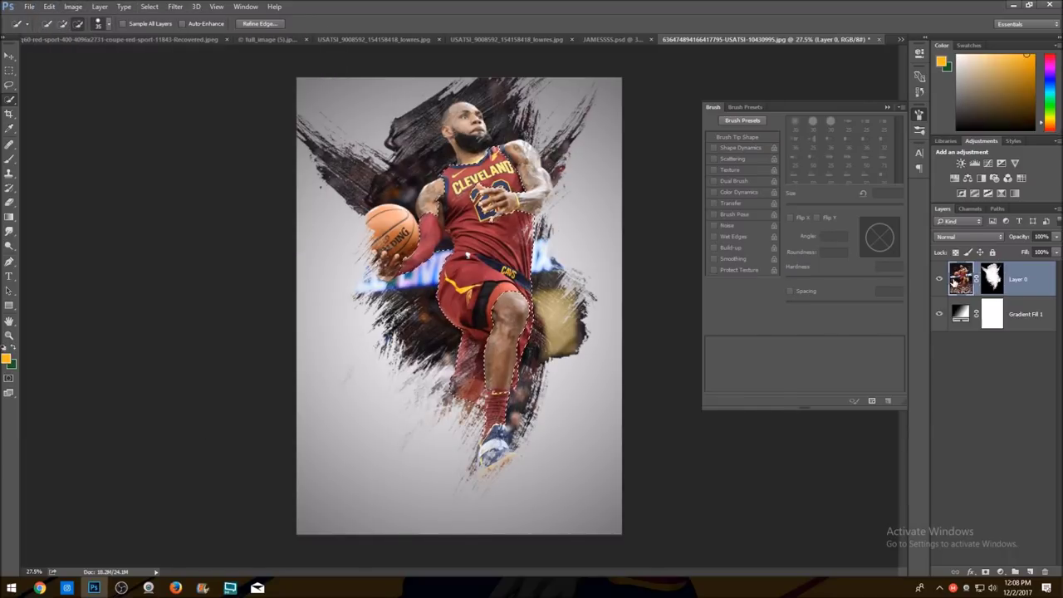
{"action": "left_click", "coordinate": [73, 6]}
{"action": "mouse_move", "coordinate": [91, 31]}
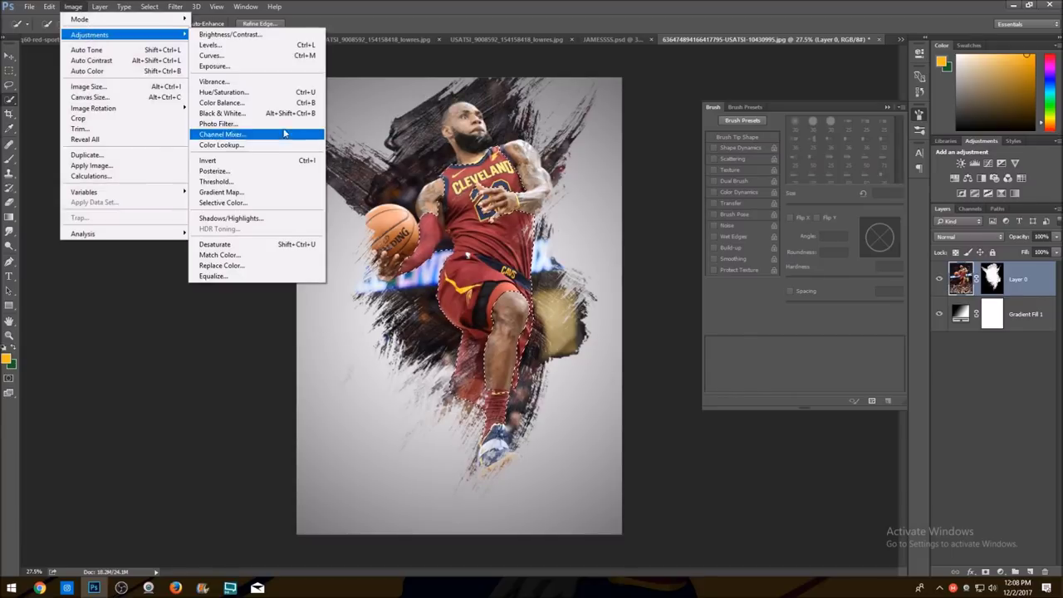
{"action": "left_click", "coordinate": [267, 111]}
{"action": "left_click", "coordinate": [238, 103]}
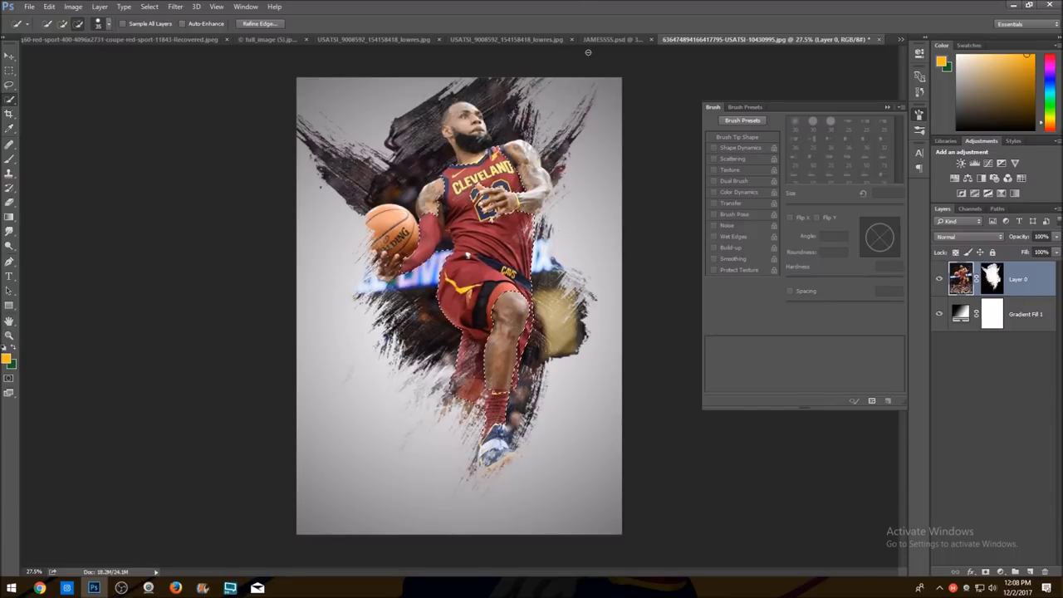
Copy the selected uniform onto its own layer and compare with the finished reference poster
{"action": "key", "text": "ctrl+j"}
{"action": "left_click", "coordinate": [625, 39]}
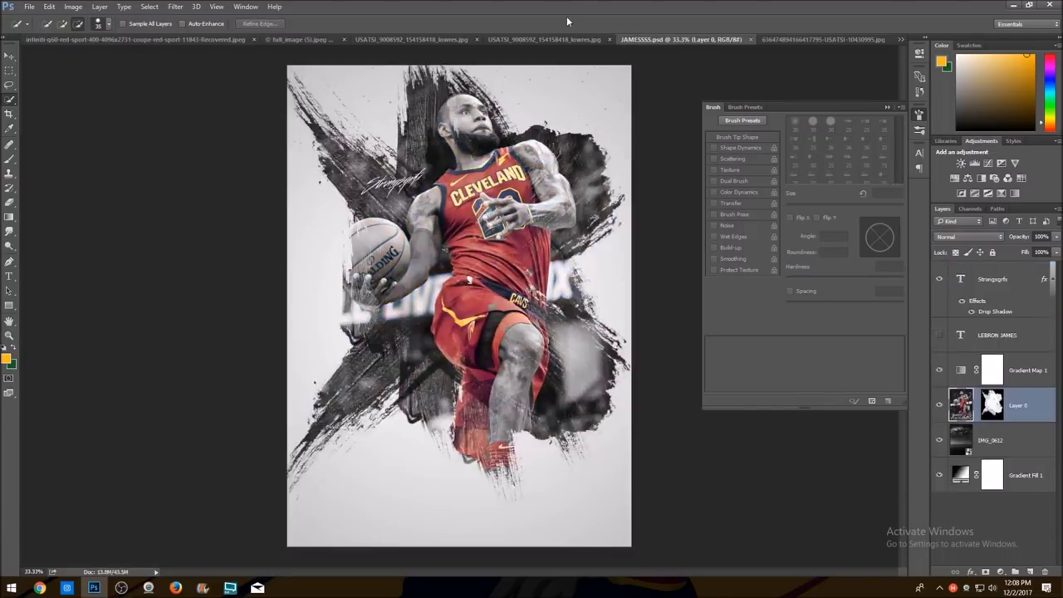
{"action": "left_click", "coordinate": [817, 37]}
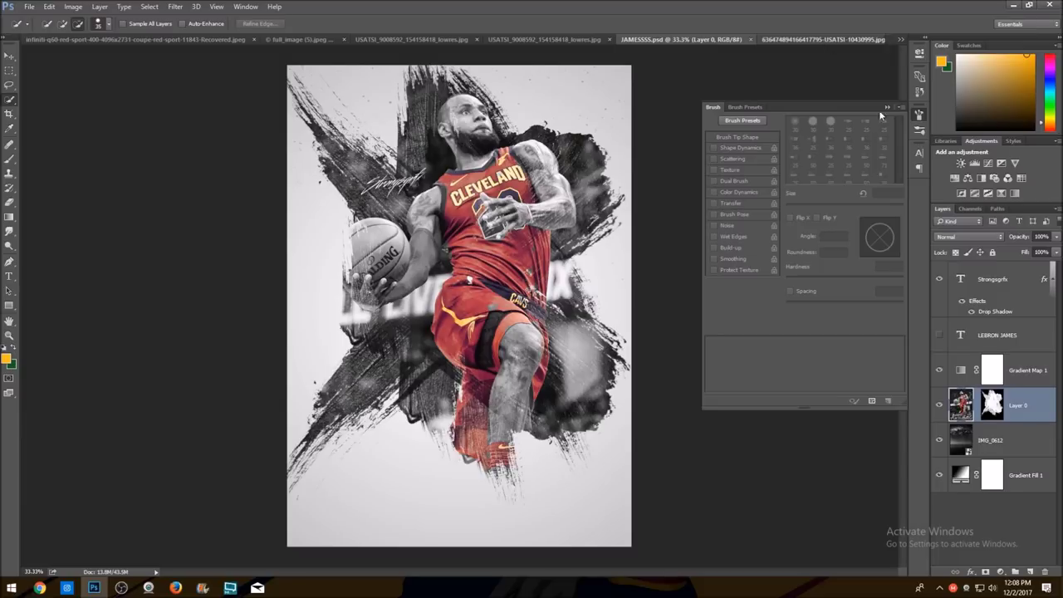
Convert Layer 0's photo to black and white with the Default preset
{"action": "left_click", "coordinate": [73, 6]}
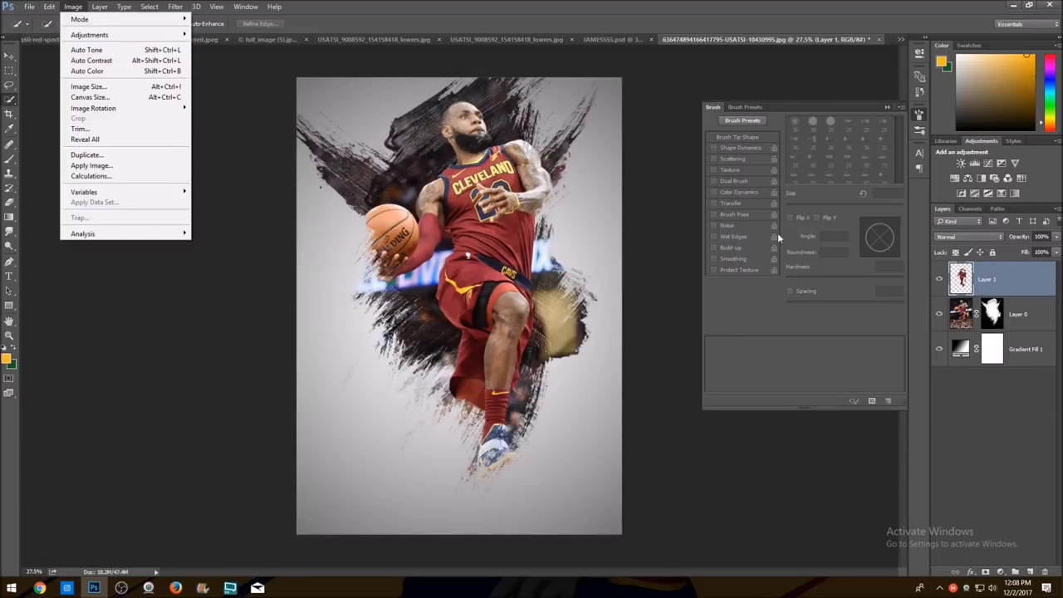
{"action": "left_click", "coordinate": [988, 325]}
{"action": "left_click", "coordinate": [73, 7]}
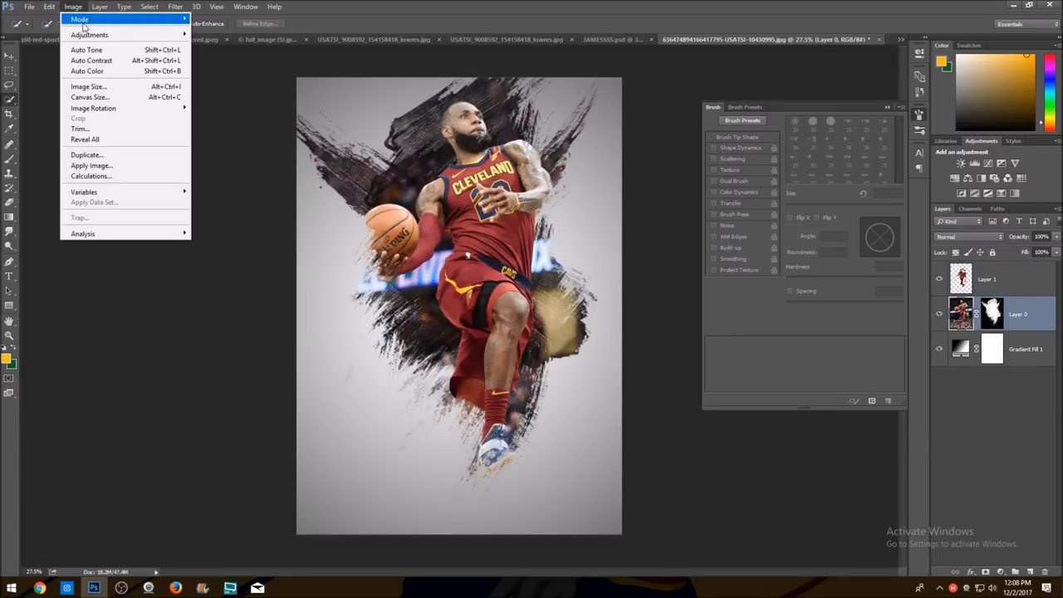
{"action": "left_click", "coordinate": [249, 112]}
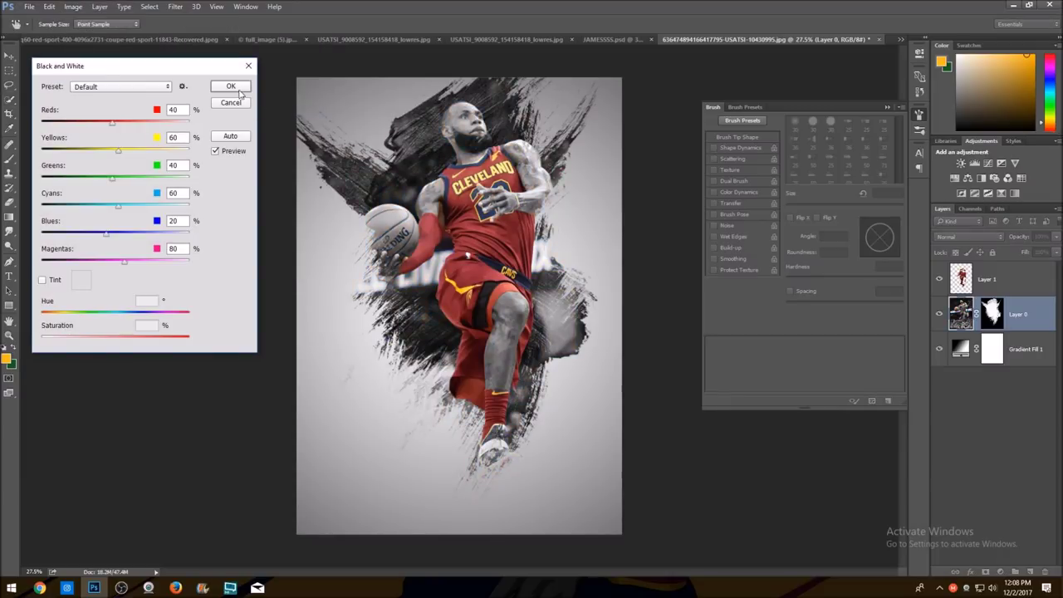
{"action": "left_click", "coordinate": [231, 86]}
Try merging Layer 1 down into Layer 0 with its mask applied, and undo both the merge and the black-and-white conversion
{"action": "left_click", "coordinate": [998, 277]}
{"action": "right_click", "coordinate": [998, 275]}
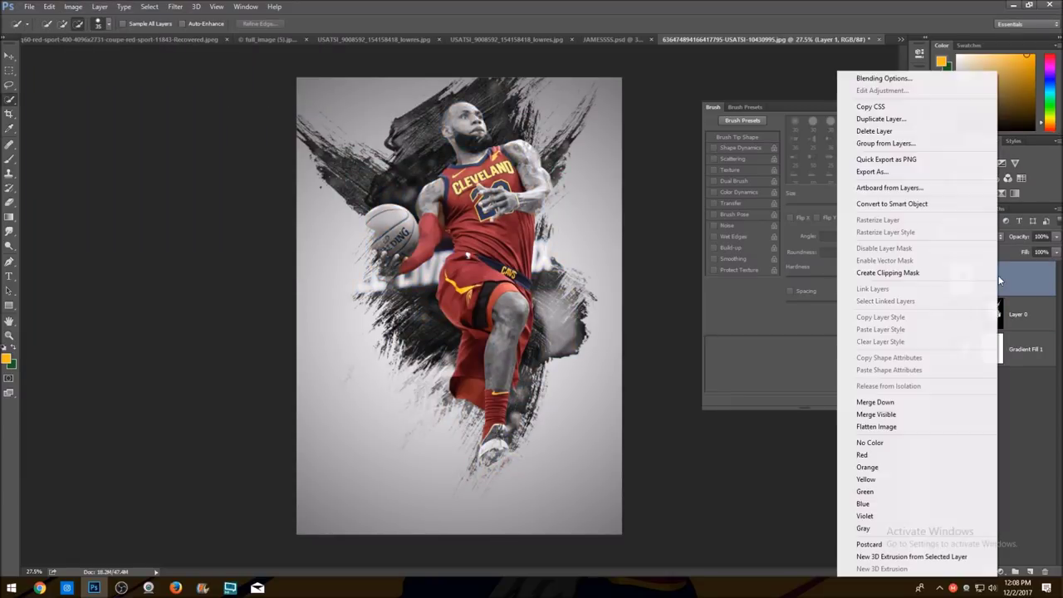
{"action": "left_click", "coordinate": [878, 401]}
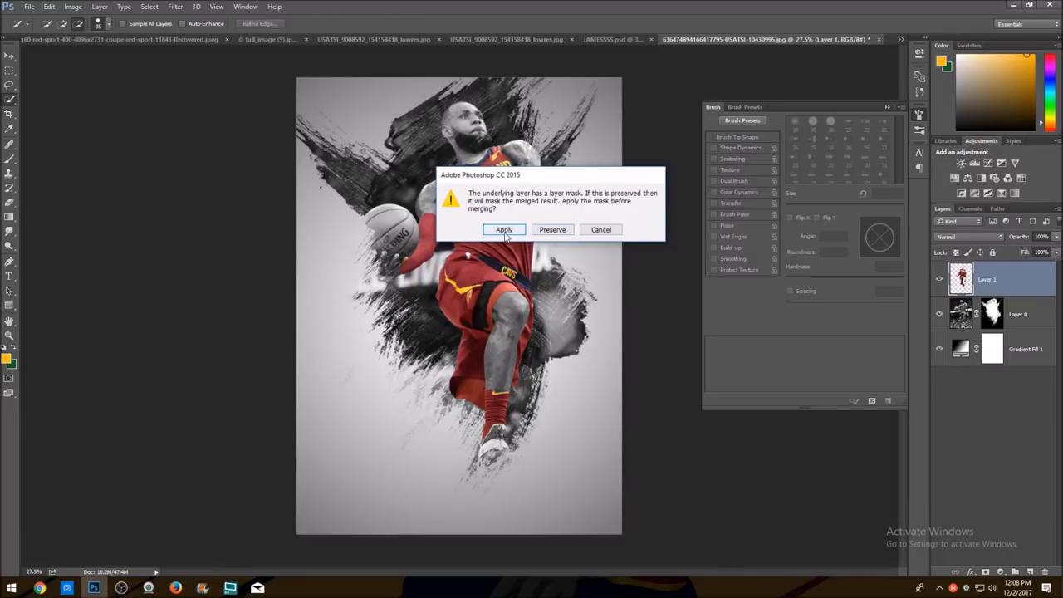
{"action": "left_click", "coordinate": [553, 232]}
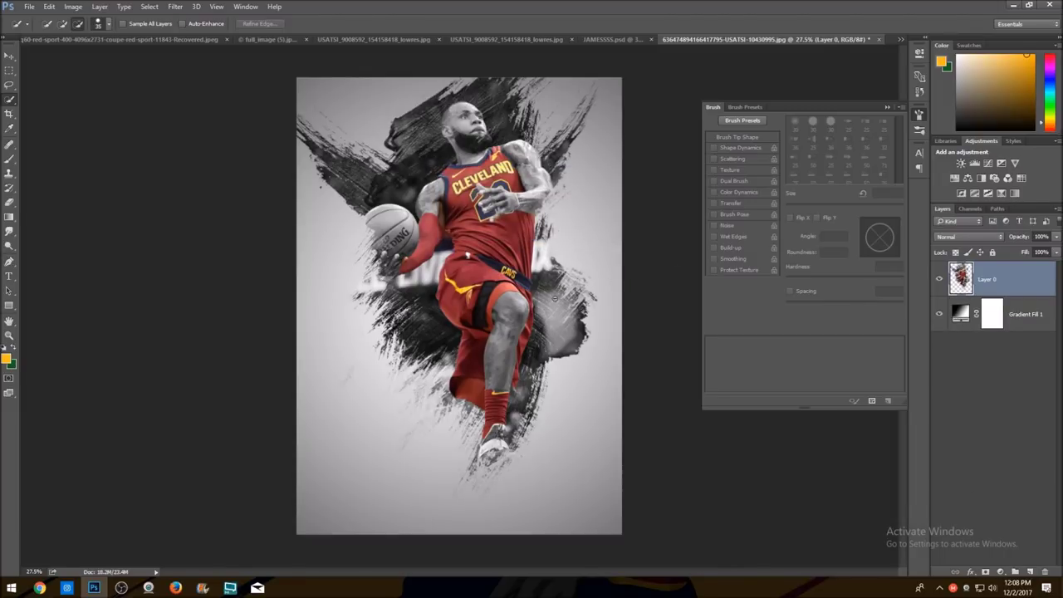
{"action": "key", "text": "ctrl+z"}
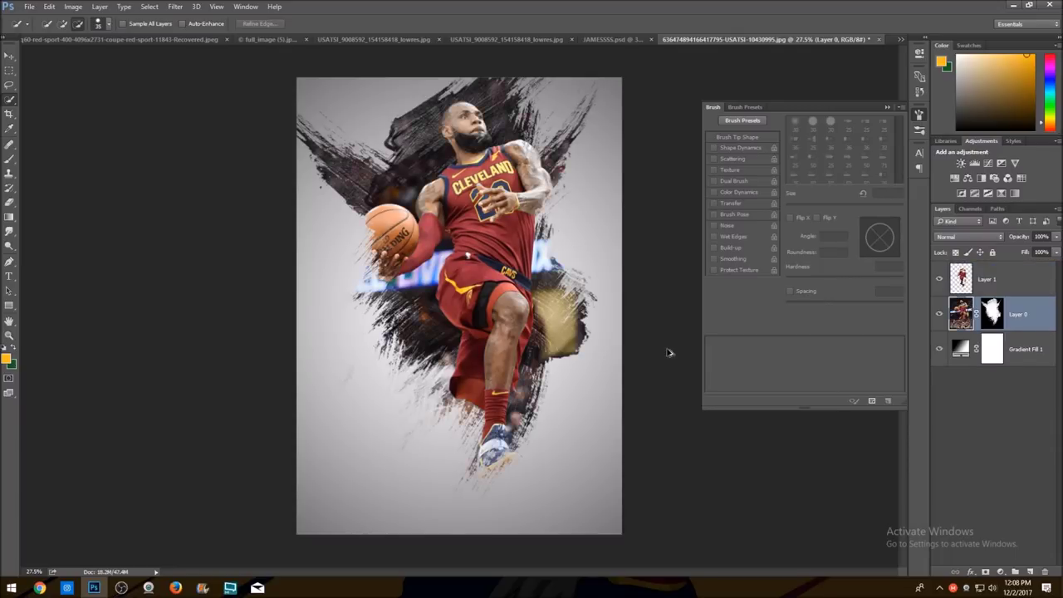
Compare the poster with Layer 1 hidden and shown, and open the finished reference poster for another look
{"action": "left_click", "coordinate": [940, 280]}
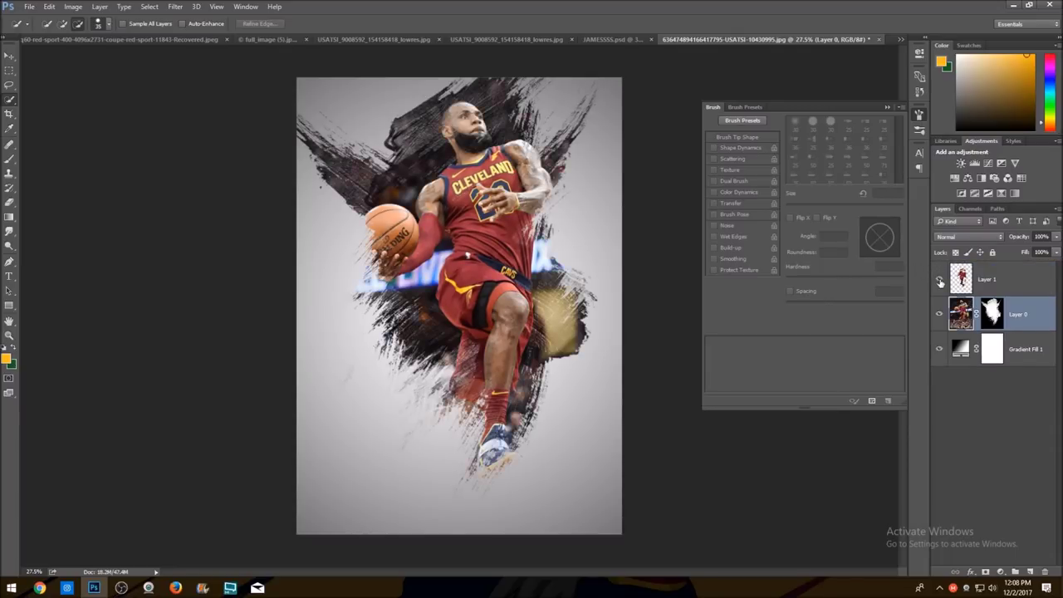
{"action": "left_click", "coordinate": [940, 280]}
{"action": "left_click", "coordinate": [940, 280]}
{"action": "left_click", "coordinate": [940, 282]}
{"action": "left_click", "coordinate": [610, 39]}
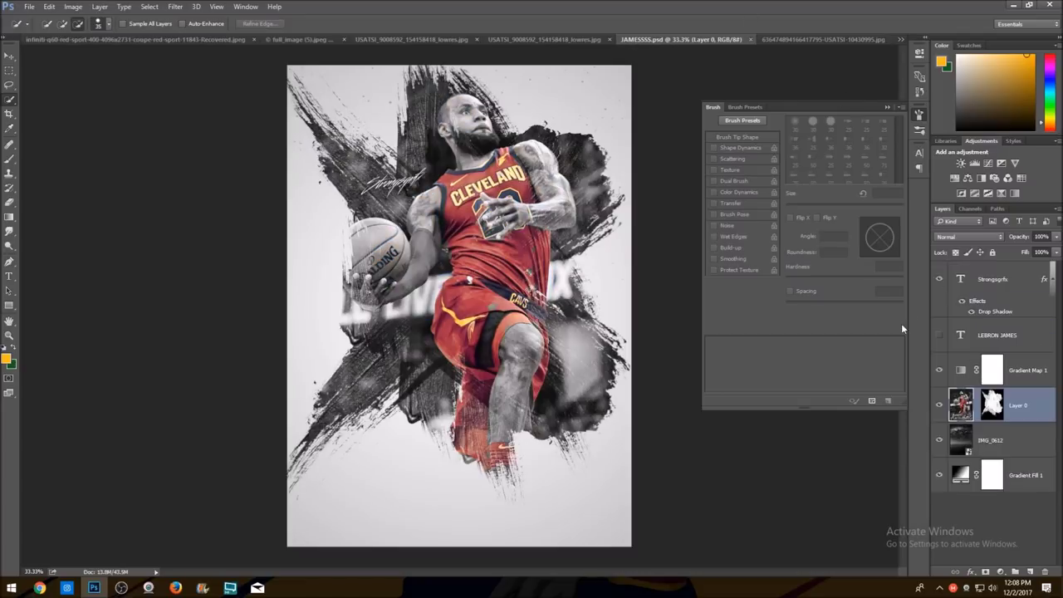
Return to the working poster document, try merging Layer 1 down into Layer 0 with its mask applied, and undo the merge
{"action": "left_click", "coordinate": [812, 40]}
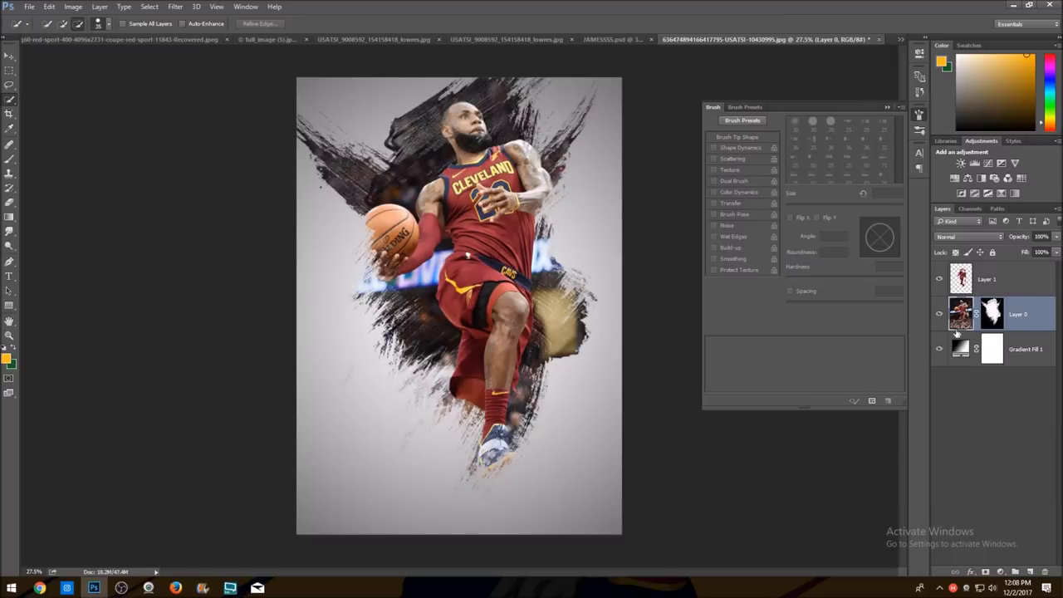
{"action": "left_click", "coordinate": [963, 283]}
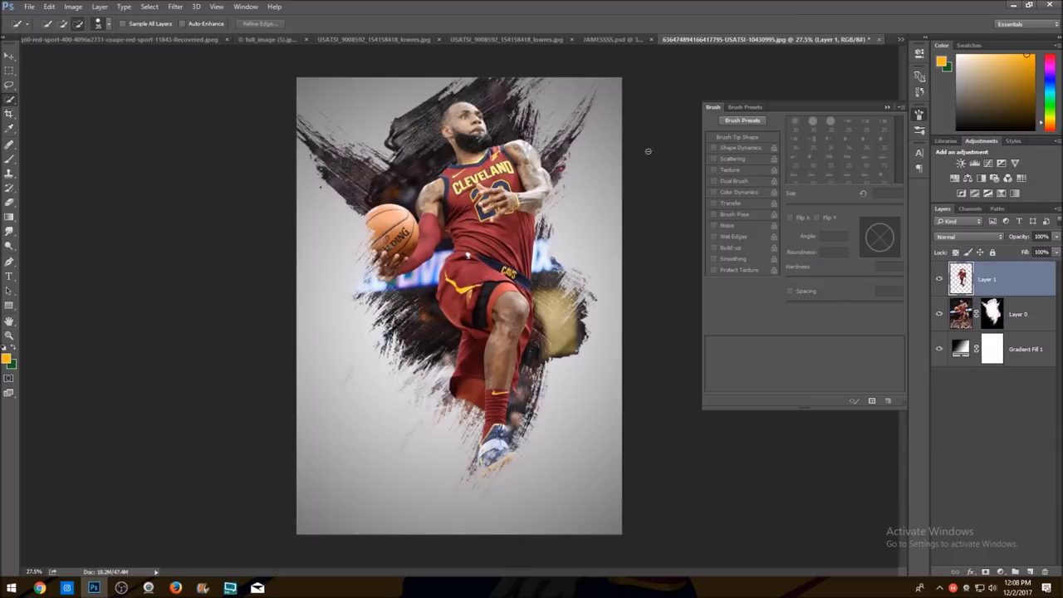
{"action": "right_click", "coordinate": [973, 292]}
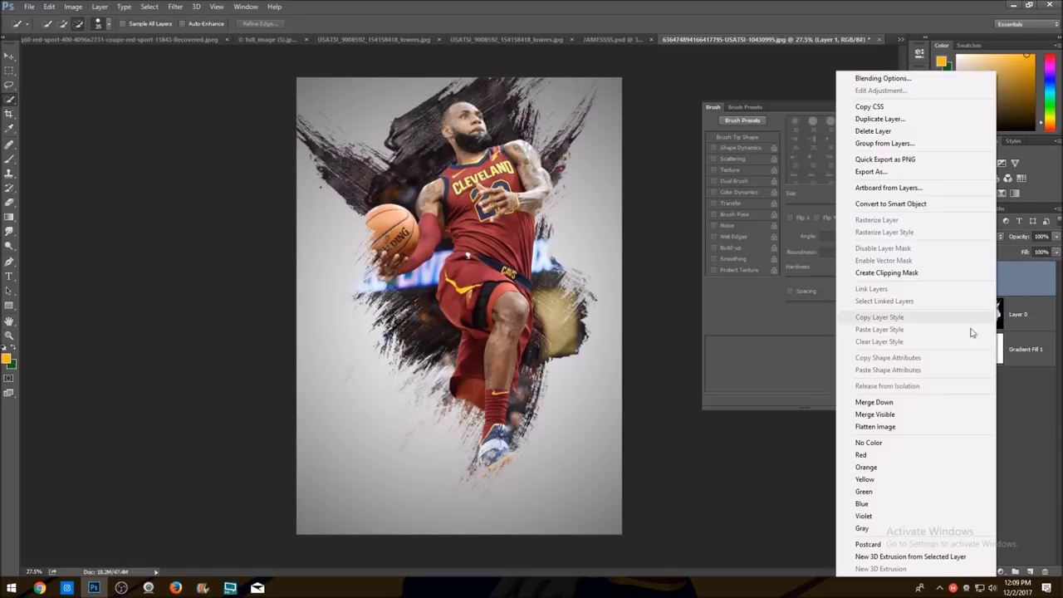
{"action": "left_click", "coordinate": [876, 401]}
{"action": "left_click", "coordinate": [496, 224]}
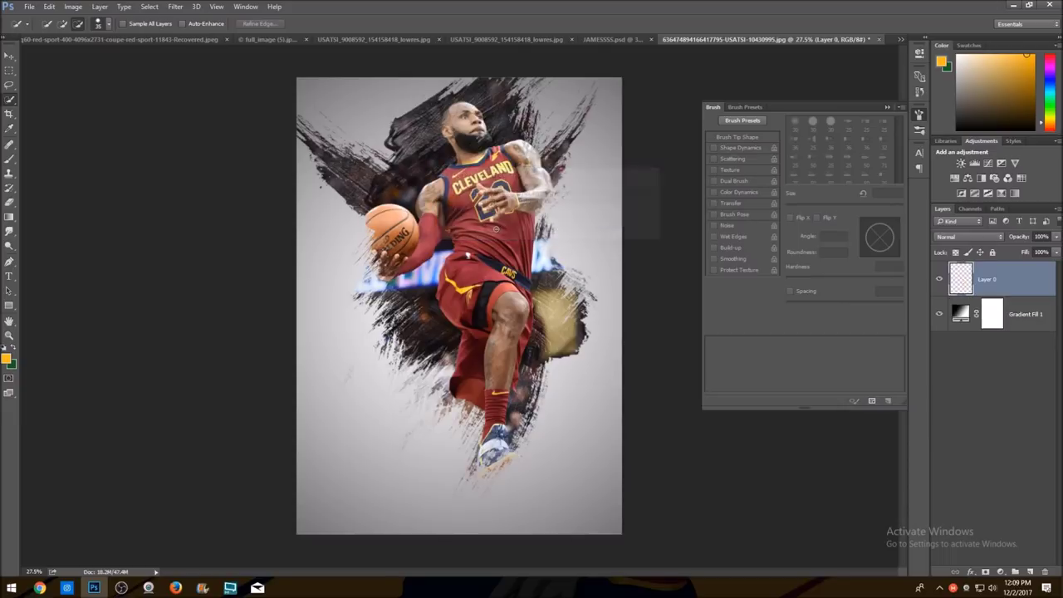
{"action": "key", "text": "ctrl+shift+alt+e"}
{"action": "right_click", "coordinate": [995, 276]}
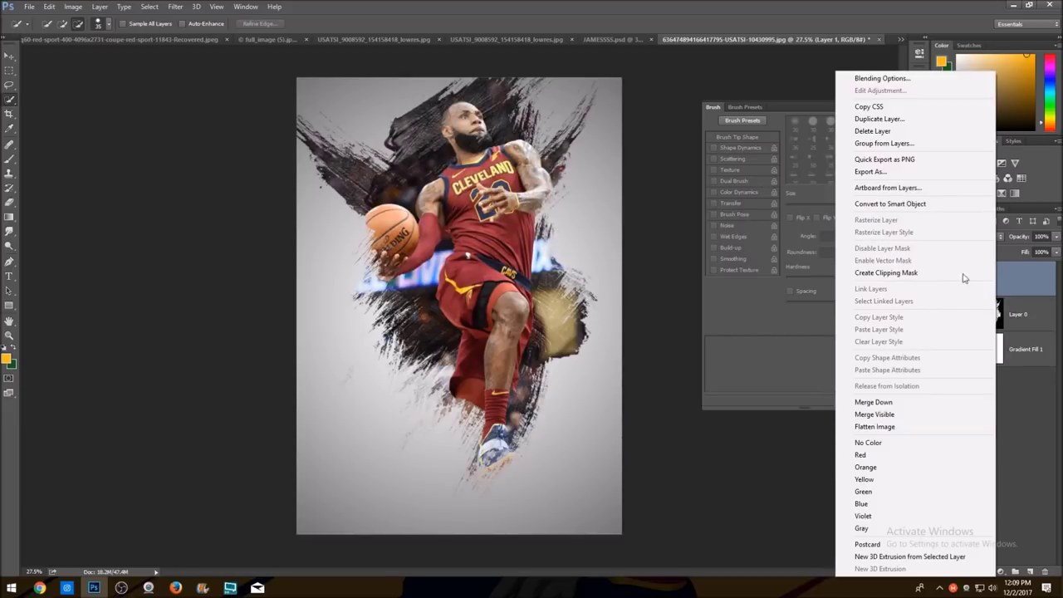
Convert Layer 0's photo to black and white with the Default preset
{"action": "left_click", "coordinate": [1030, 309]}
{"action": "left_click", "coordinate": [1030, 311]}
{"action": "left_click", "coordinate": [73, 6]}
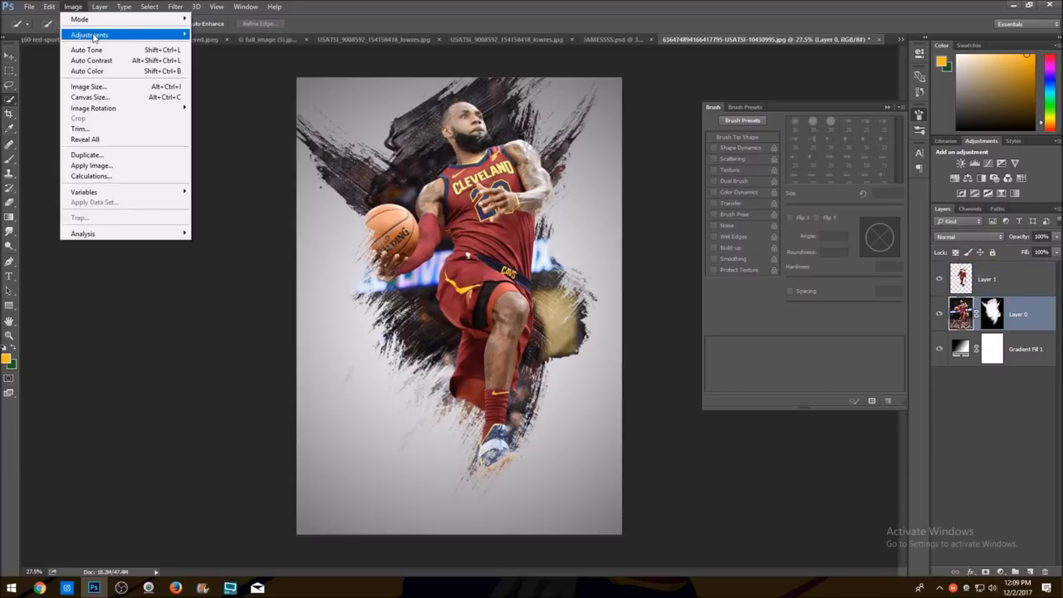
{"action": "mouse_move", "coordinate": [91, 37]}
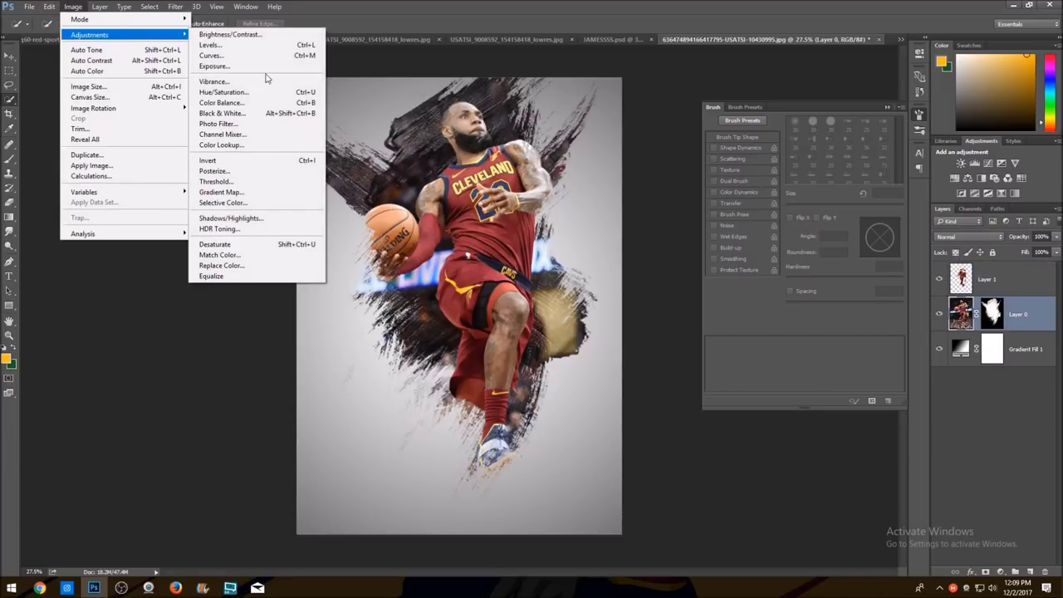
{"action": "left_click", "coordinate": [276, 113]}
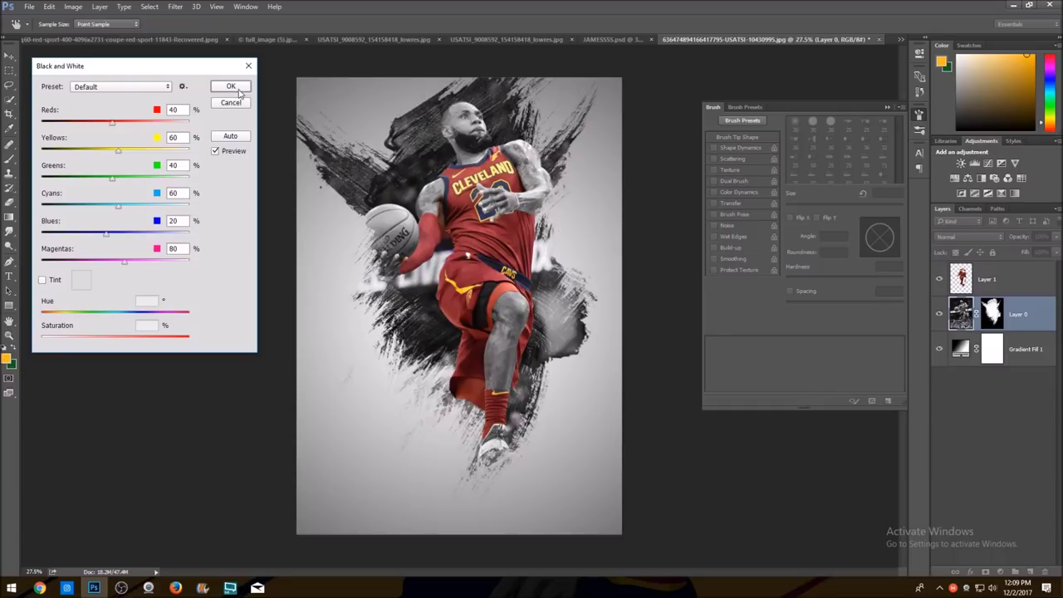
{"action": "left_click", "coordinate": [231, 87]}
Merge the coloured uniform on Layer 1 down into Layer 0, preserving Layer 0's mask
{"action": "left_click", "coordinate": [997, 280]}
{"action": "right_click", "coordinate": [984, 280]}
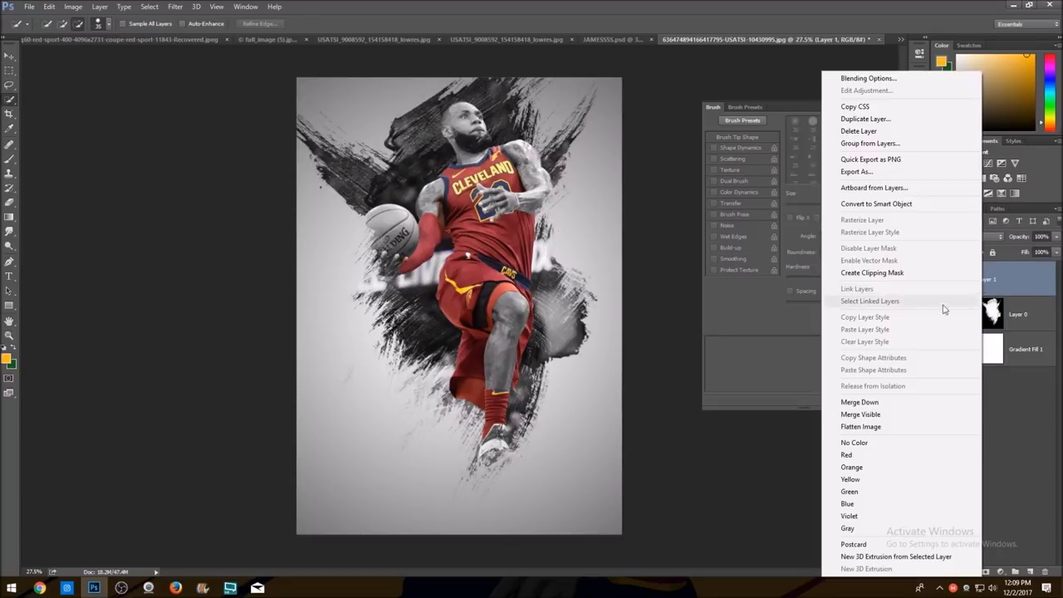
{"action": "left_click", "coordinate": [878, 402]}
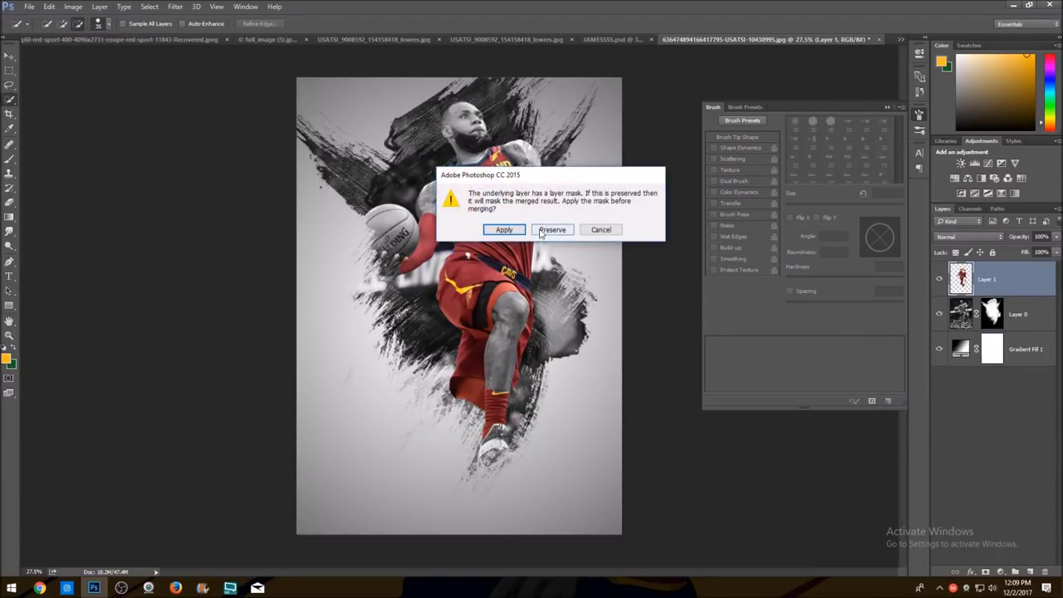
{"action": "left_click", "coordinate": [542, 232]}
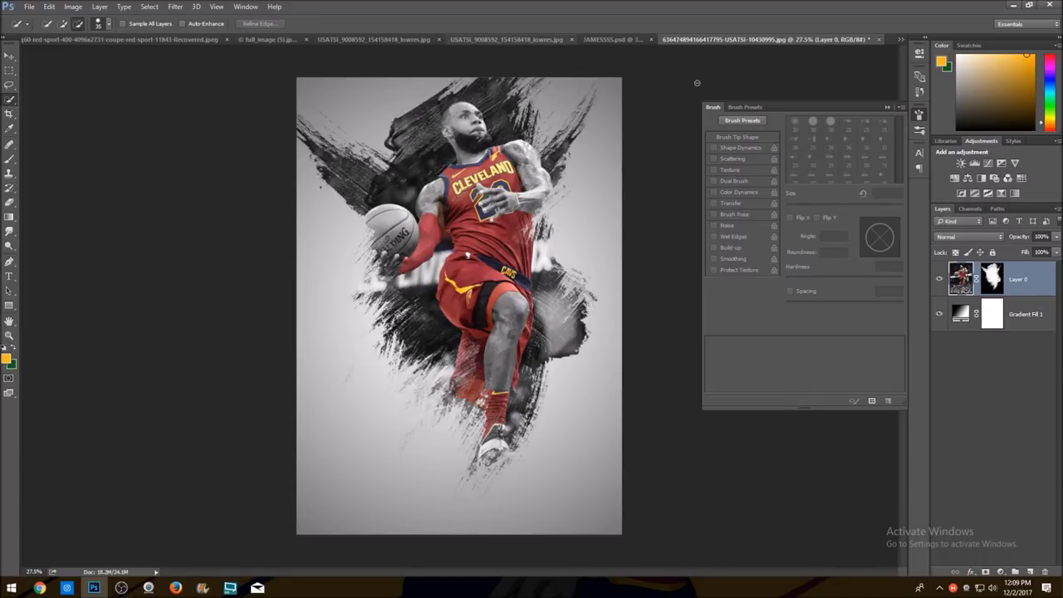
Apply the Topaz Adjust 5 filter to Layer 0 with the Dynamic Pop preset from the HDR Collection
{"action": "left_click", "coordinate": [175, 7]}
{"action": "mouse_move", "coordinate": [226, 240]}
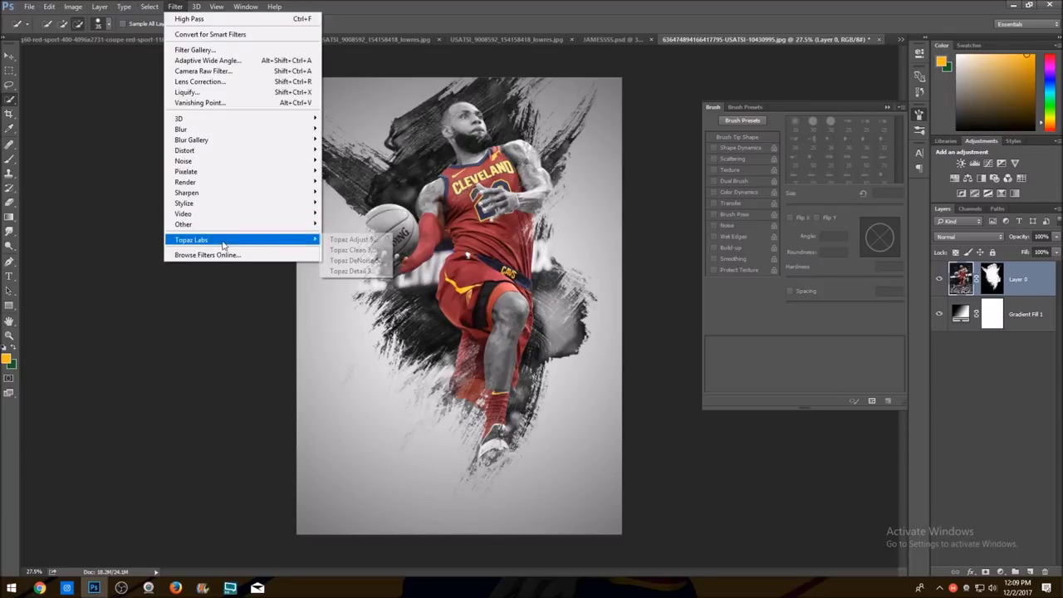
{"action": "left_click", "coordinate": [356, 238]}
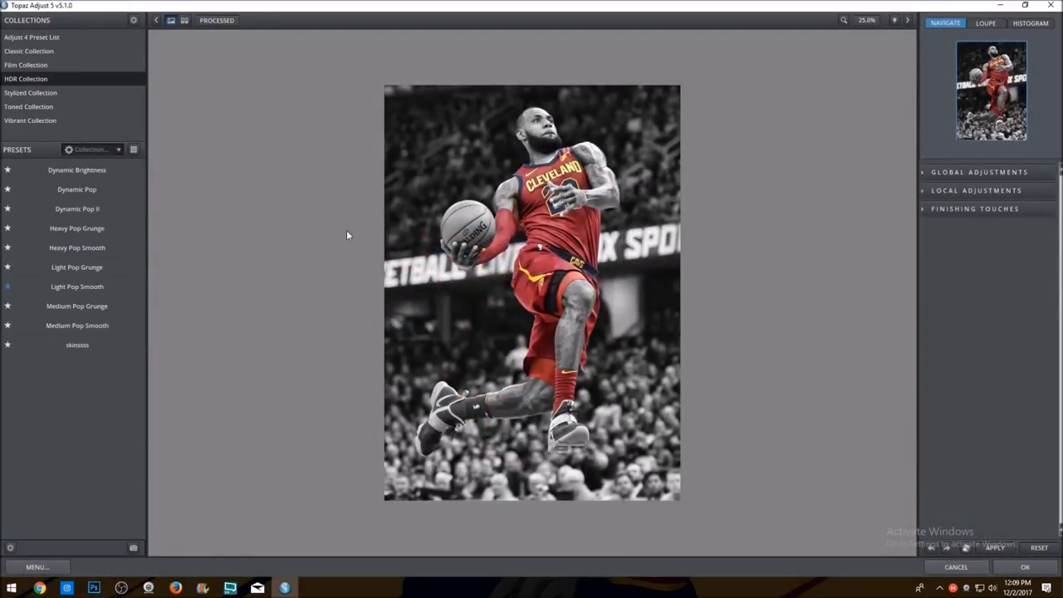
{"action": "left_click", "coordinate": [66, 187]}
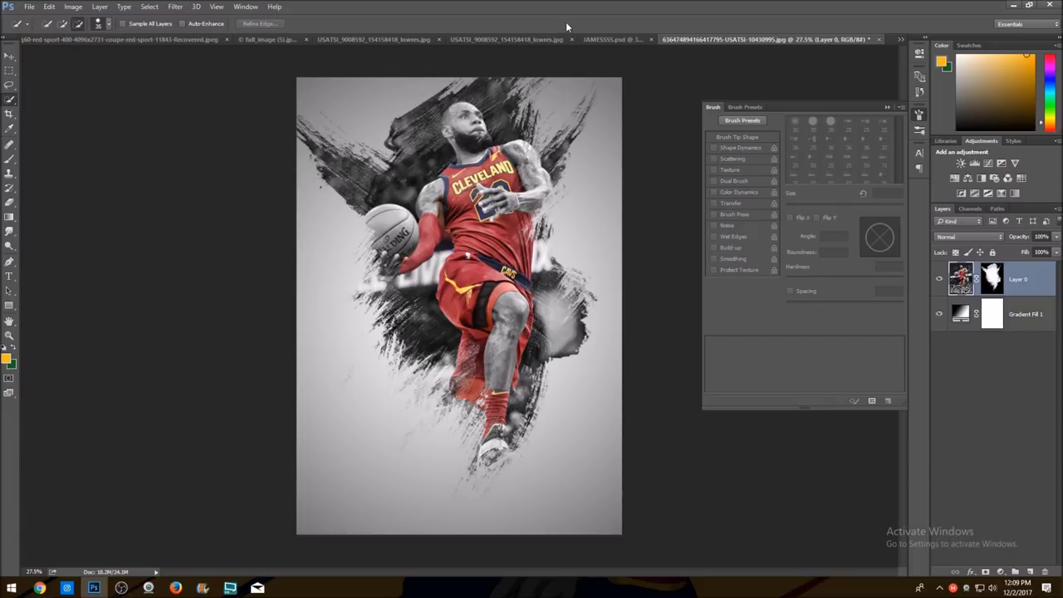
{"action": "left_click", "coordinate": [602, 38]}
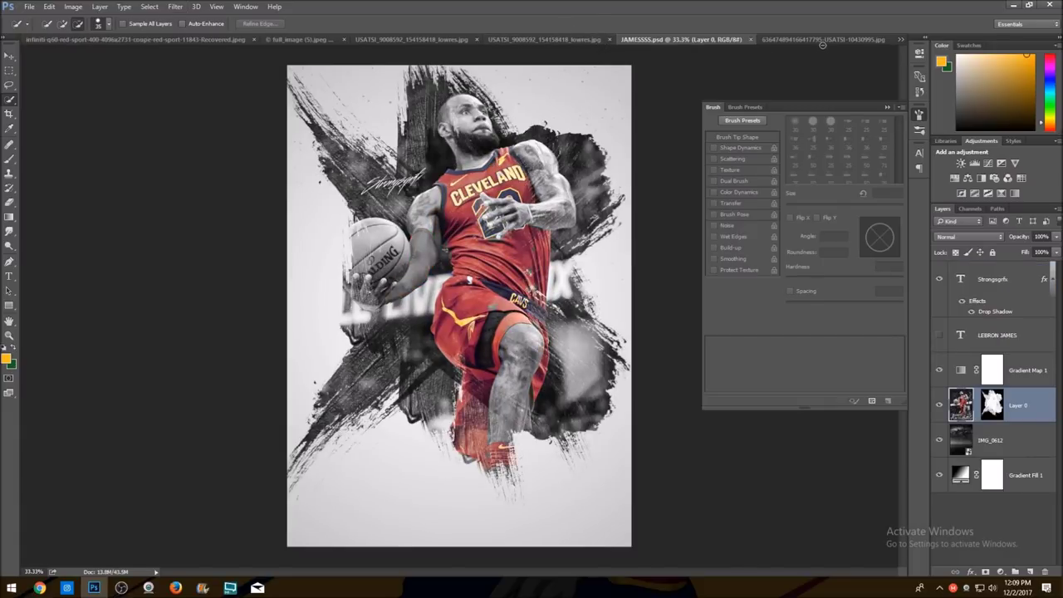
{"action": "left_click", "coordinate": [939, 440]}
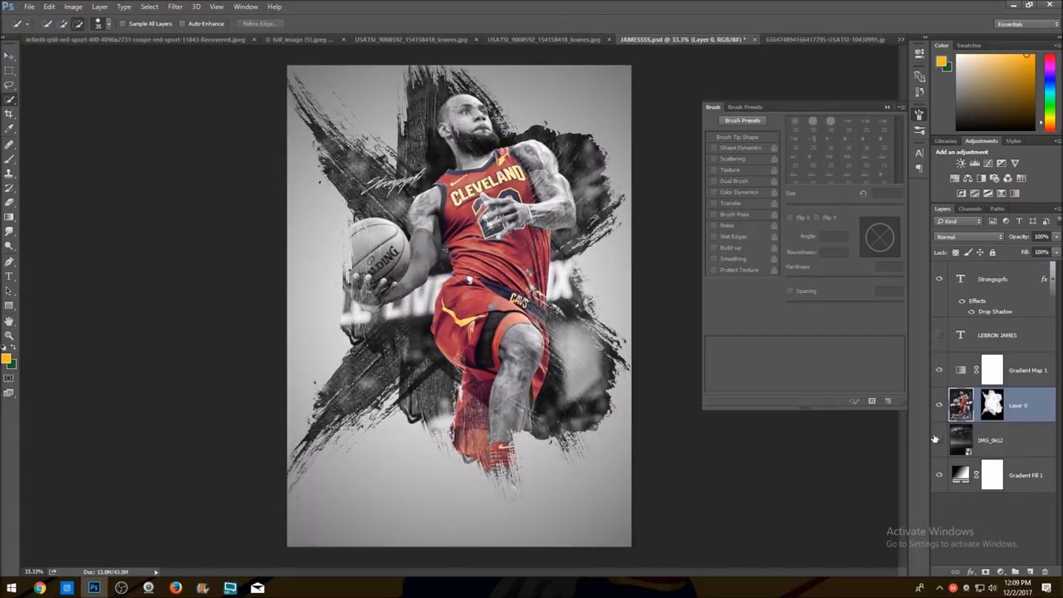
{"action": "left_click", "coordinate": [938, 440]}
{"action": "right_click", "coordinate": [983, 440]}
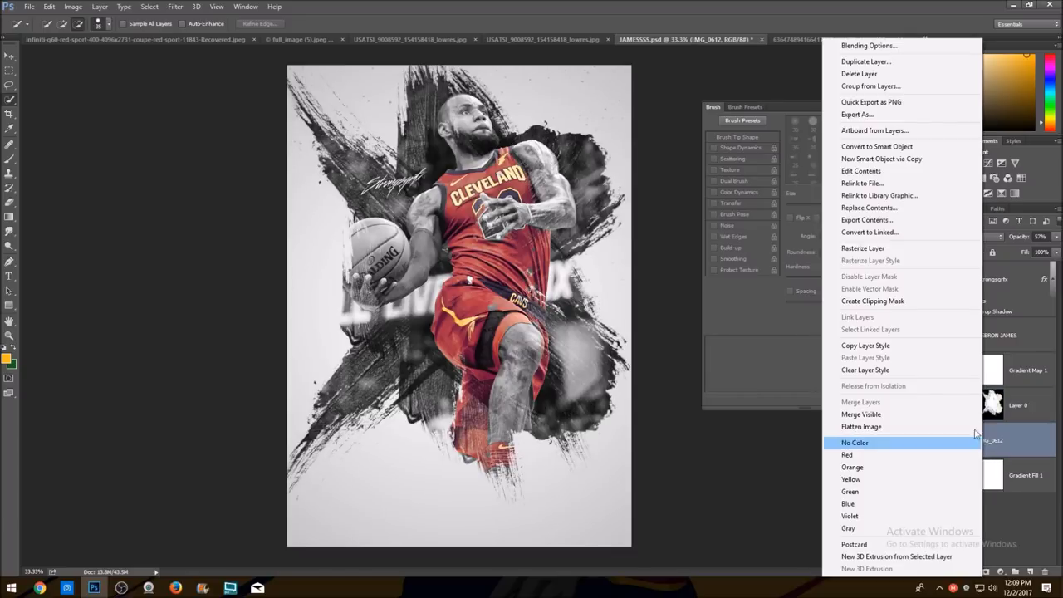
{"action": "left_click", "coordinate": [876, 62]}
{"action": "left_click", "coordinate": [485, 223]}
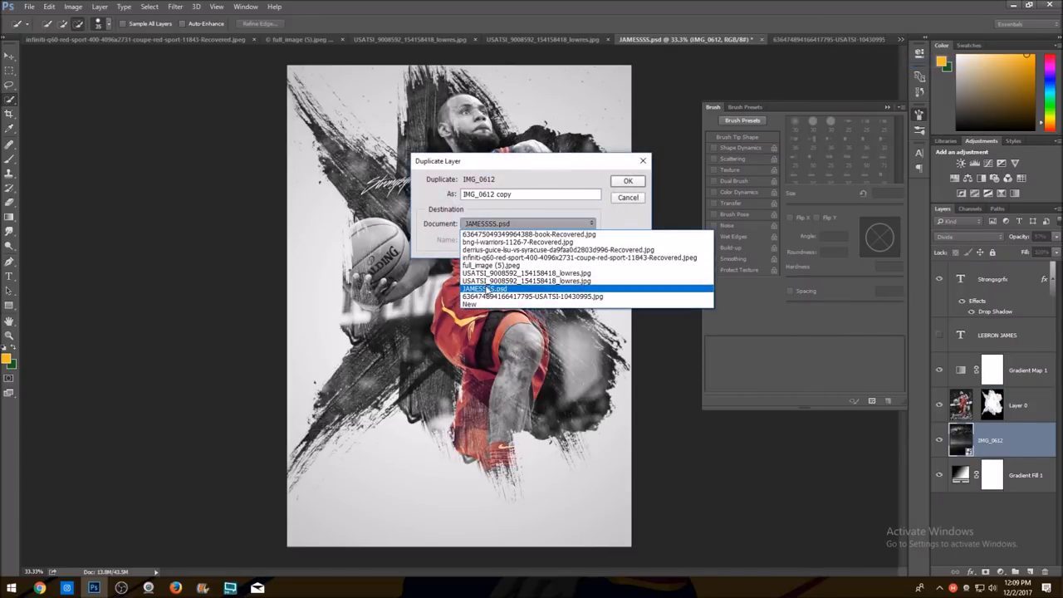
{"action": "left_click", "coordinate": [486, 297]}
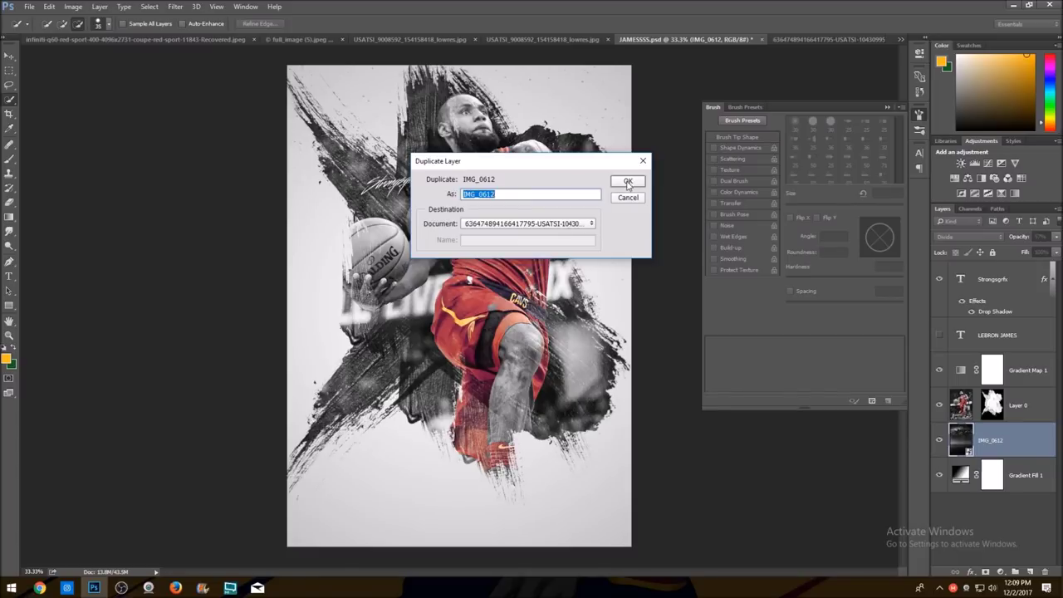
{"action": "left_click", "coordinate": [628, 182]}
{"action": "left_click", "coordinate": [809, 40]}
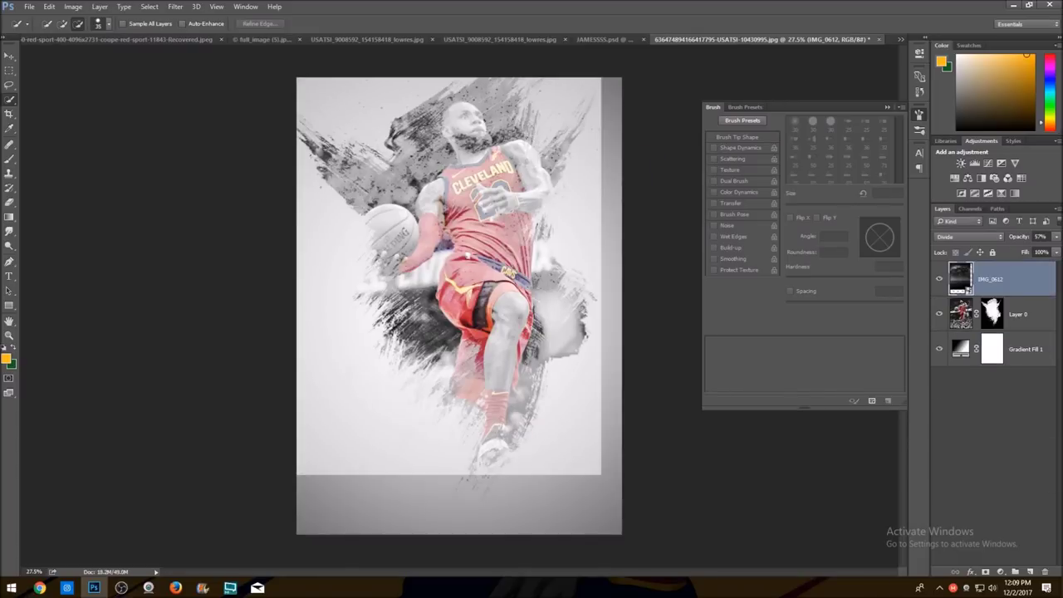
Align and stretch the IMG_0612 texture to cover the whole canvas, and place it below Layer 0
{"action": "left_click", "coordinate": [11, 57]}
{"action": "left_click_drag", "start_coordinate": [547, 263], "coordinate": [568, 263]}
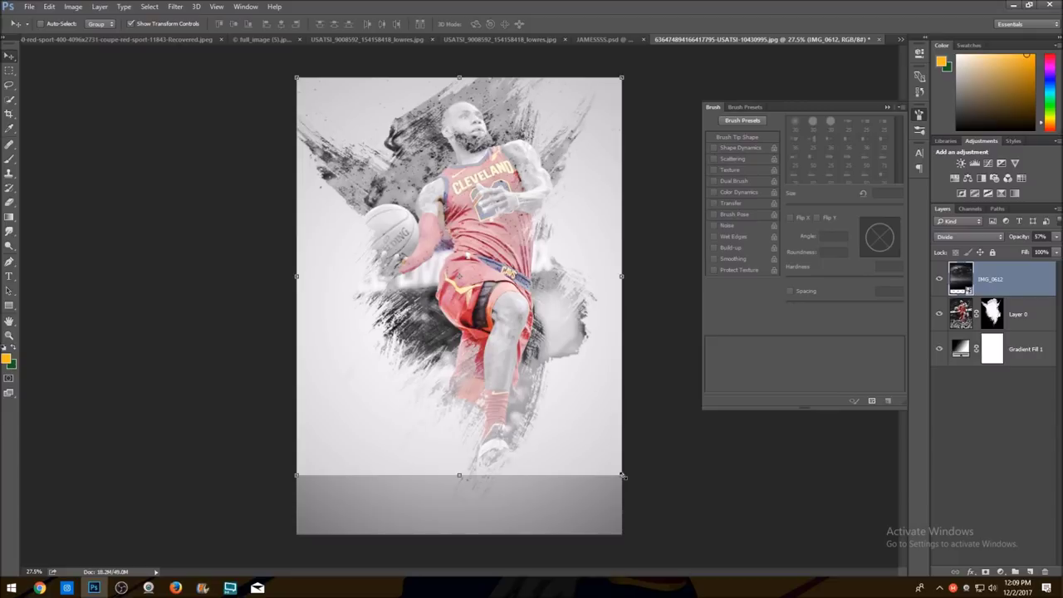
{"action": "left_click_drag", "start_coordinate": [460, 476], "coordinate": [459, 533]}
{"action": "left_click", "coordinate": [390, 23]}
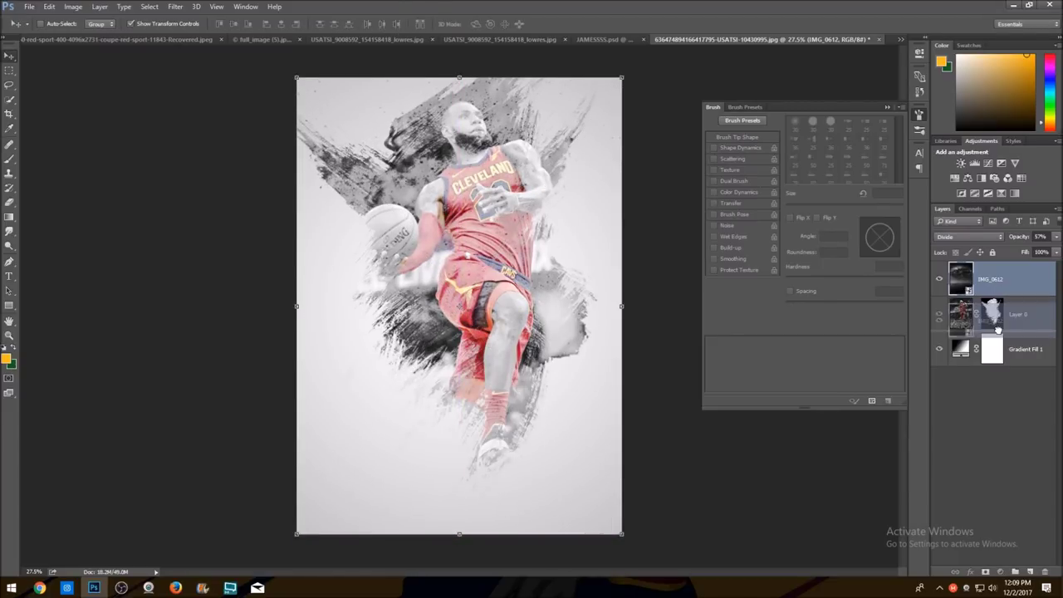
{"action": "key", "text": "ctrl+["}
Compare the poster with the IMG_0612 texture and Layer 0 hidden and shown, and check the layers of the finished reference poster
{"action": "left_click", "coordinate": [939, 314]}
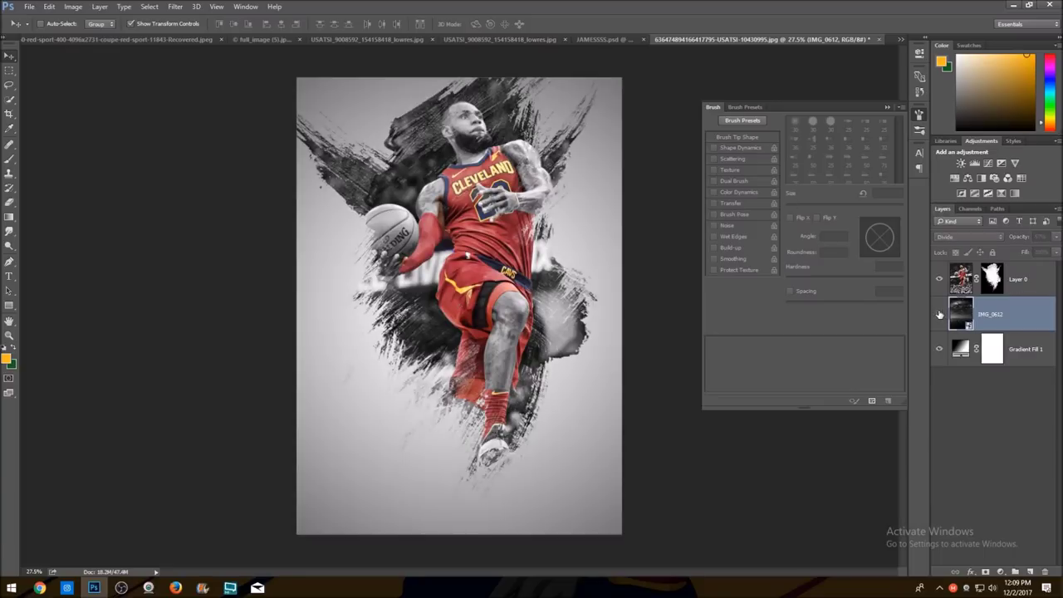
{"action": "left_click", "coordinate": [939, 314]}
{"action": "left_click", "coordinate": [939, 314]}
{"action": "left_click", "coordinate": [939, 314]}
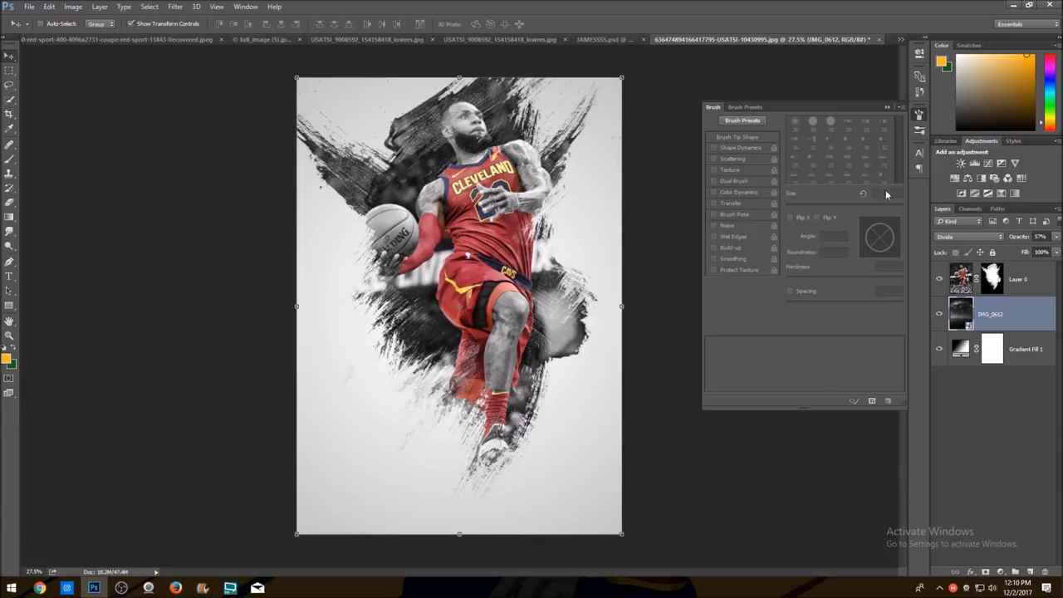
{"action": "left_click", "coordinate": [939, 280]}
{"action": "left_click", "coordinate": [939, 279]}
{"action": "left_click", "coordinate": [608, 39]}
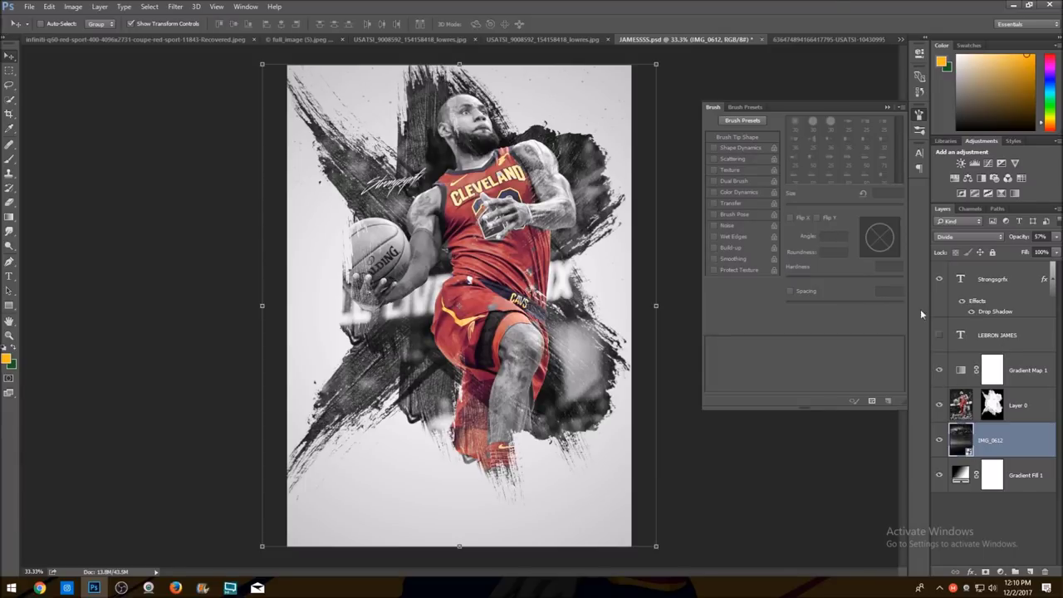
{"action": "left_click", "coordinate": [832, 38]}
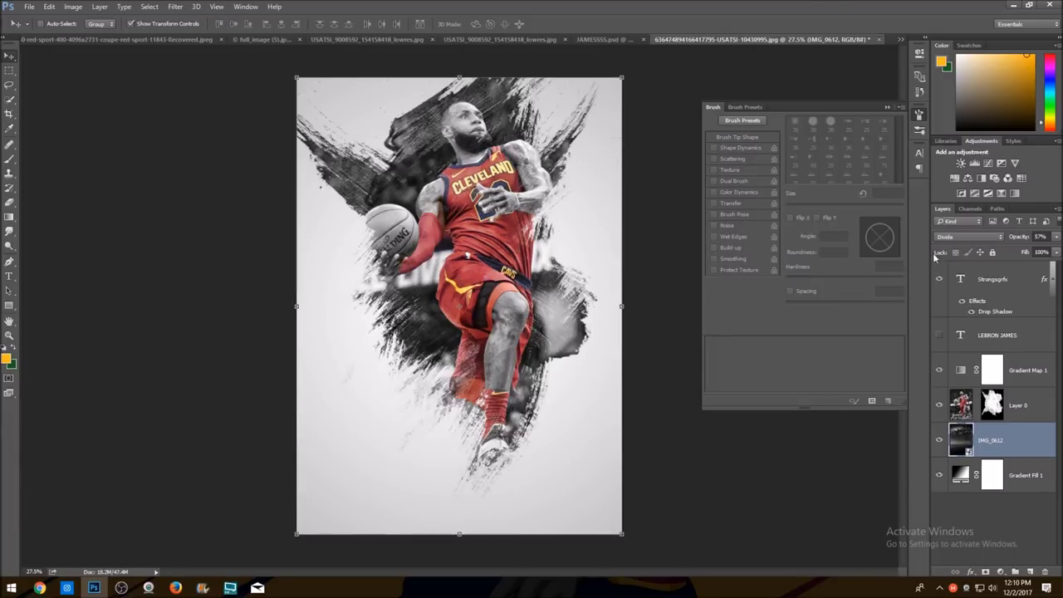
Add a violet-to-orange Gradient Map above Layer 0 in Hue blend mode and compare the poster with and without it
{"action": "left_click", "coordinate": [1002, 192]}
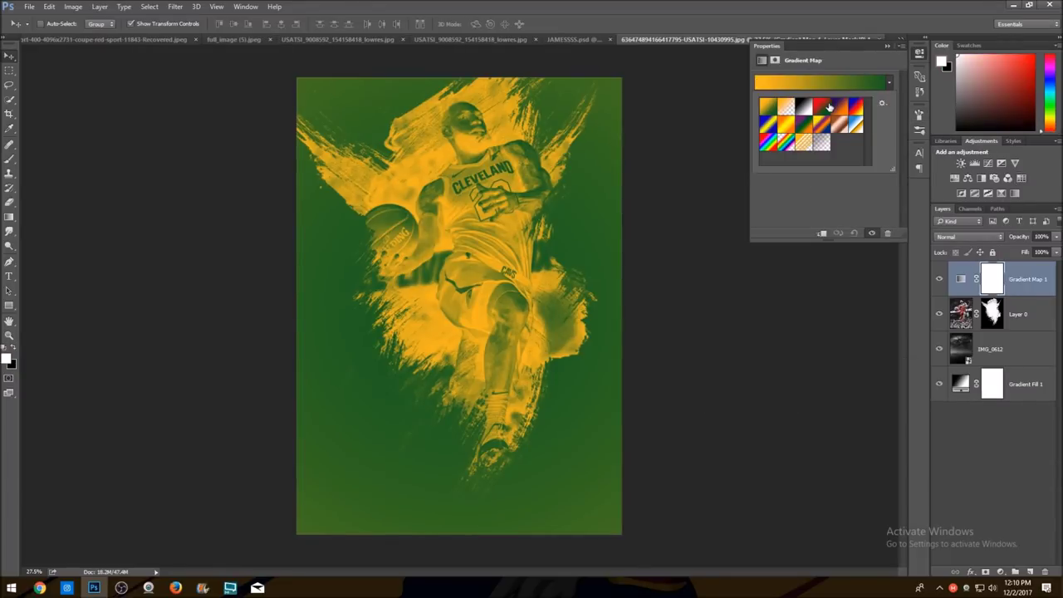
{"action": "left_click", "coordinate": [839, 112]}
{"action": "left_click", "coordinate": [968, 236]}
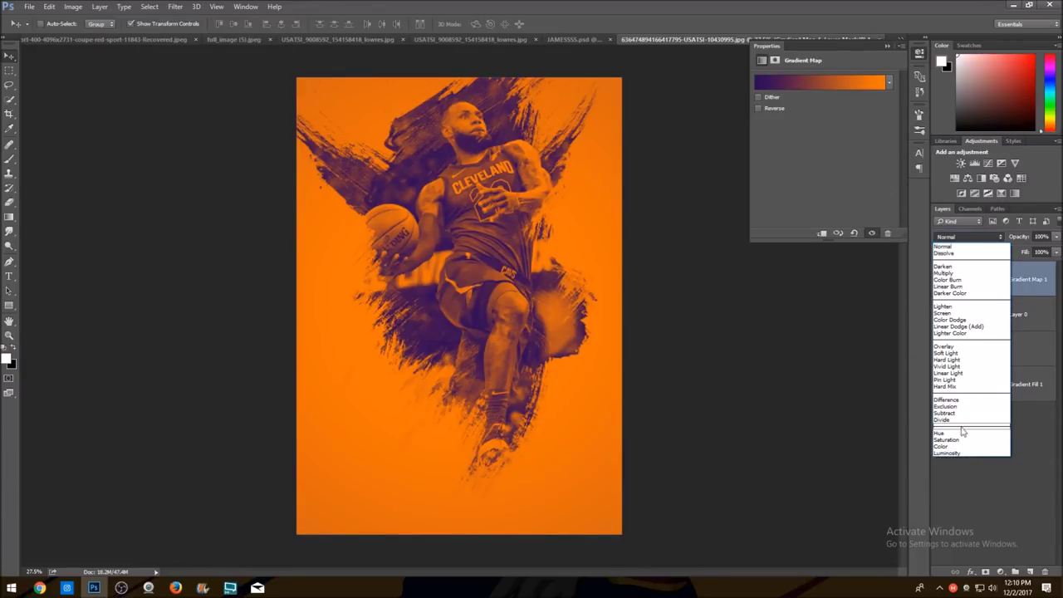
{"action": "left_click", "coordinate": [952, 434]}
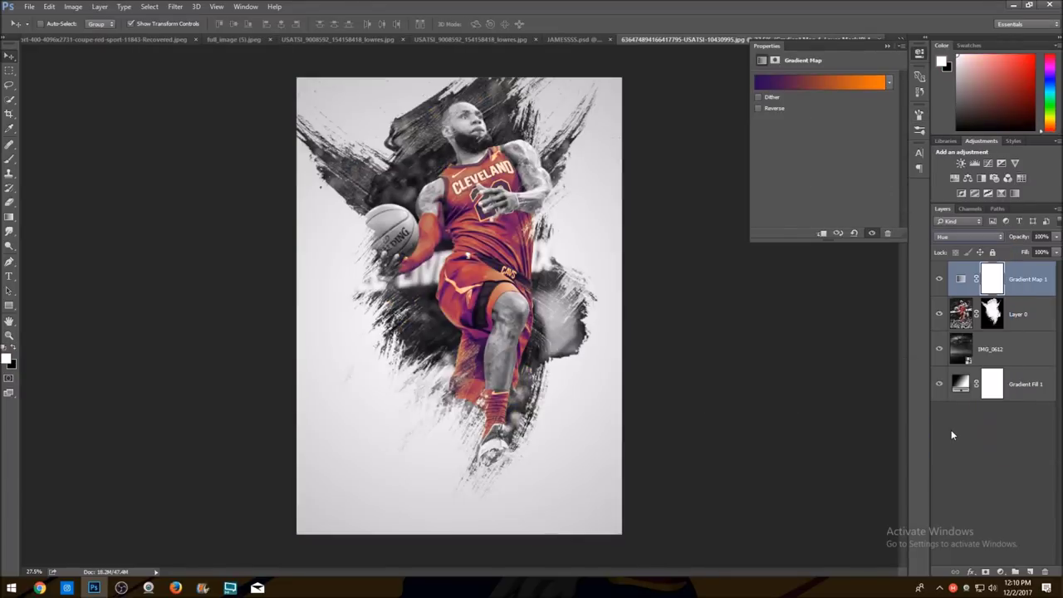
{"action": "left_click", "coordinate": [939, 279]}
{"action": "left_click", "coordinate": [939, 279]}
Check the Gradient Map settings in JAMESSSS.psd and set the working poster's Gradient Map opacity to 40%
{"action": "left_click", "coordinate": [565, 39]}
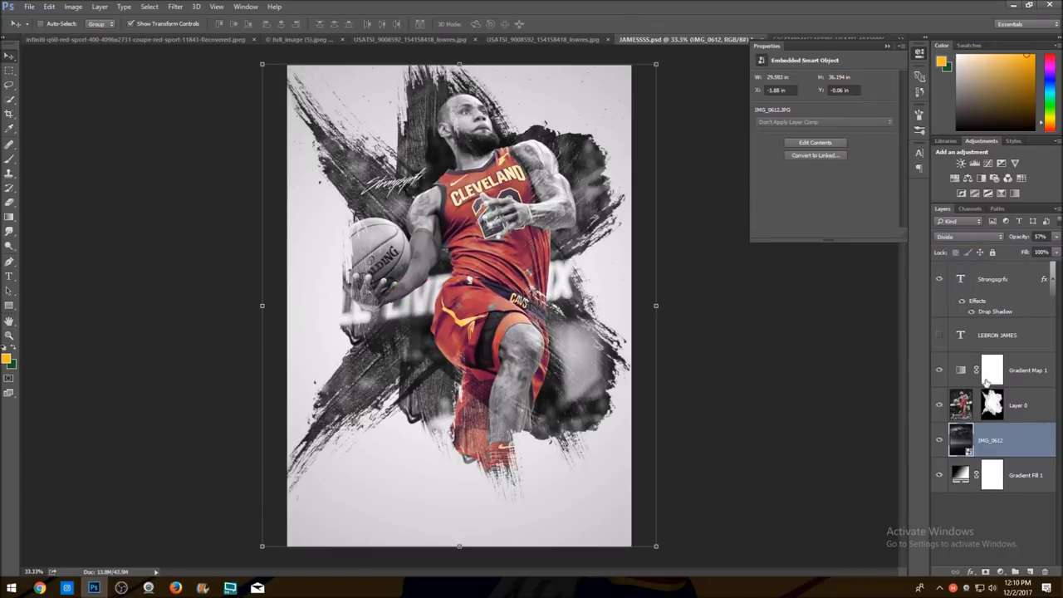
{"action": "left_click", "coordinate": [967, 369]}
{"action": "left_click", "coordinate": [821, 40]}
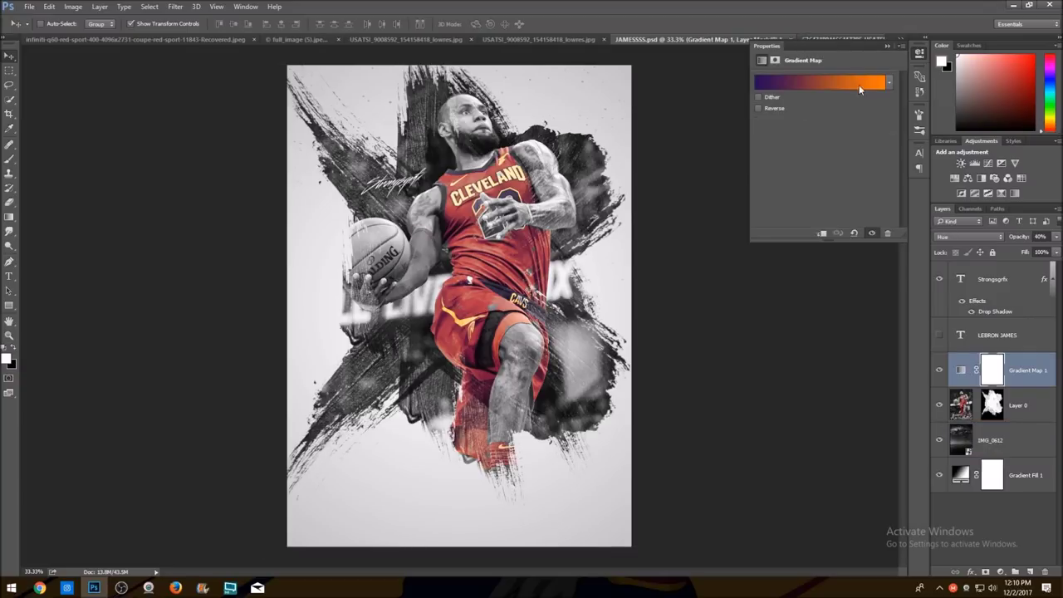
{"action": "left_click_drag", "start_coordinate": [1020, 239], "coordinate": [984, 242]}
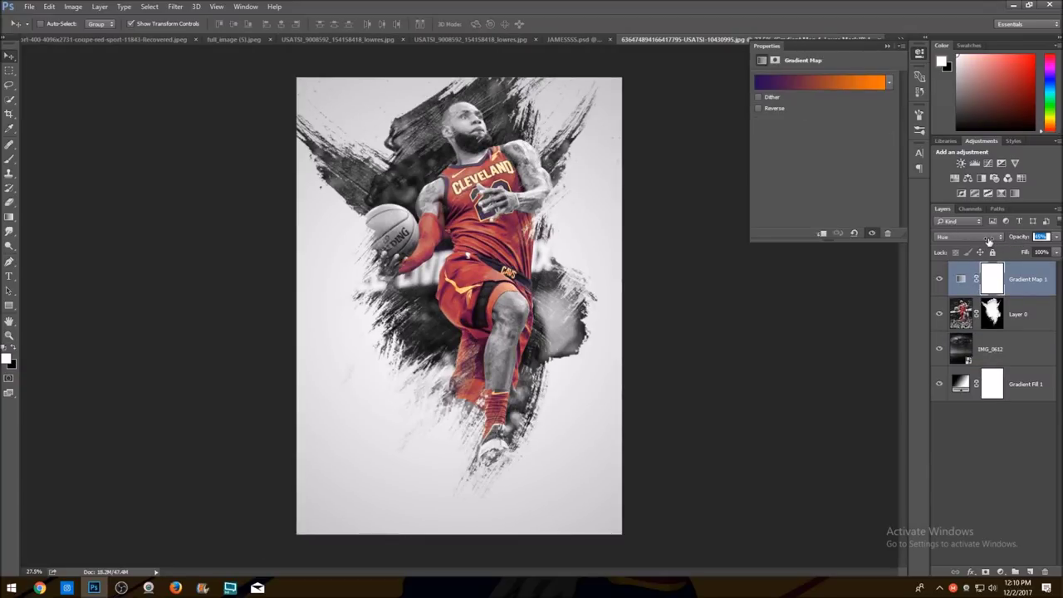
{"action": "key", "text": "Return"}
Add a white text box with the signature "Strongsgrfx" over the poster and move its start just above the basketball
{"action": "scroll", "coordinate": [465, 133], "scroll_direction": "up", "scroll_amount": 2}
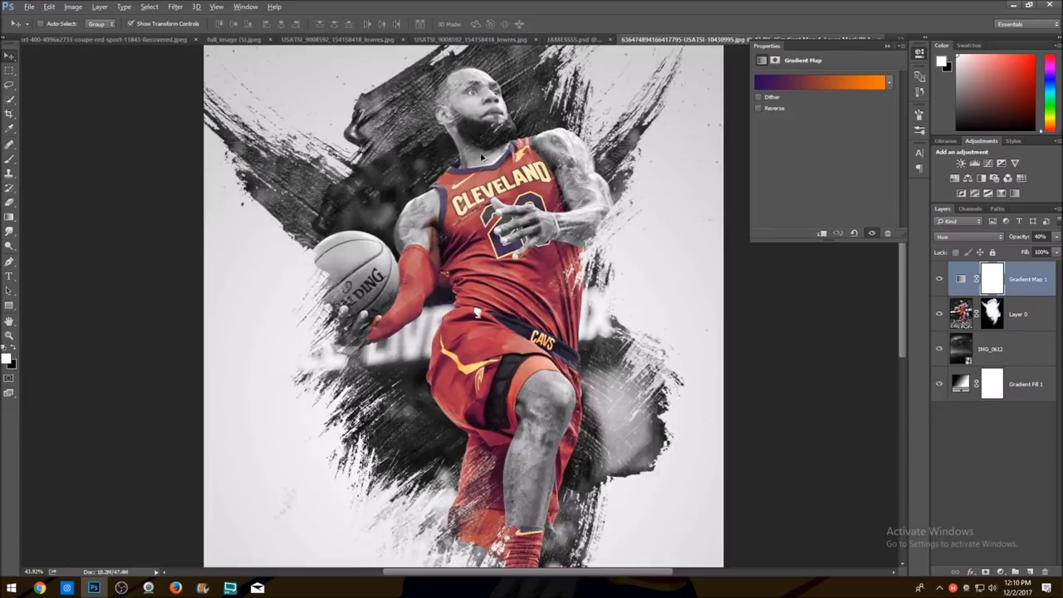
{"action": "scroll", "coordinate": [479, 188], "scroll_direction": "down", "scroll_amount": 1}
{"action": "left_click", "coordinate": [9, 275]}
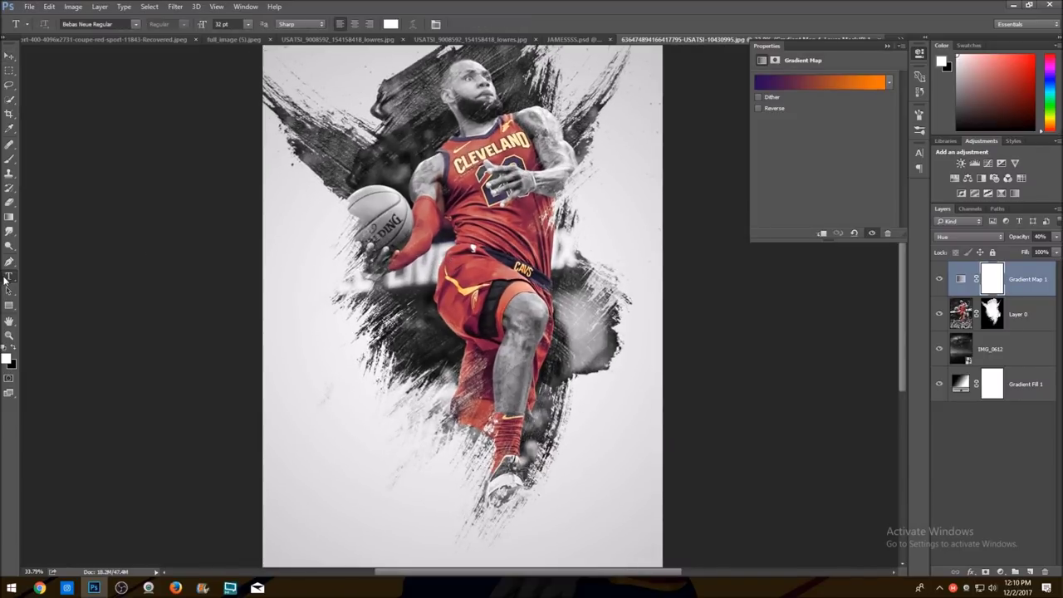
{"action": "left_click_drag", "start_coordinate": [328, 258], "coordinate": [681, 371]}
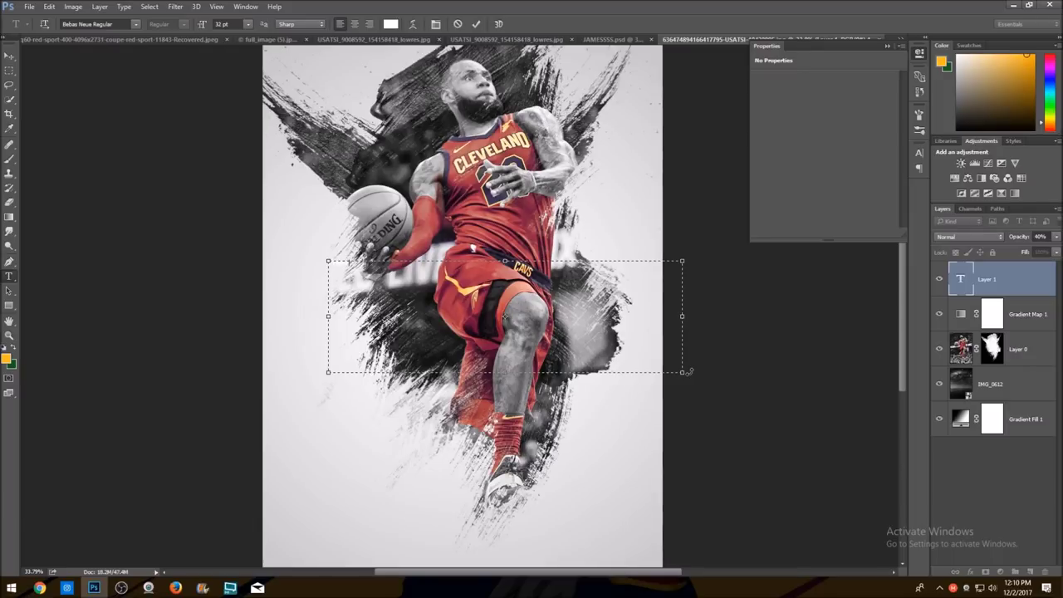
{"action": "left_click_drag", "start_coordinate": [450, 200], "coordinate": [499, 136]}
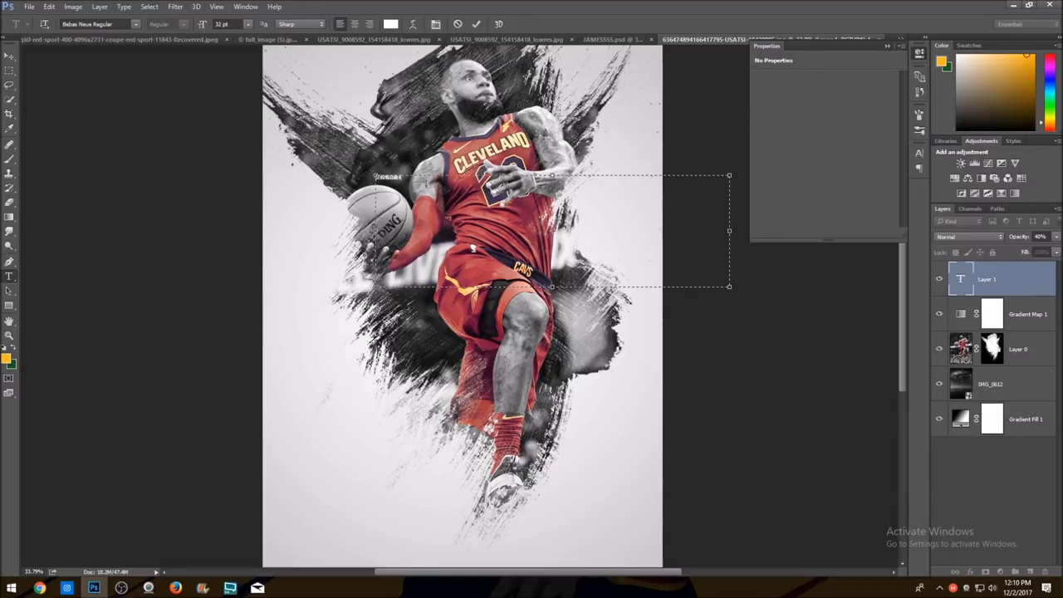
Set the signature's font to Beastform Regular and shrink its text box to about 2.3 by 0.86 in
{"action": "left_click", "coordinate": [135, 24]}
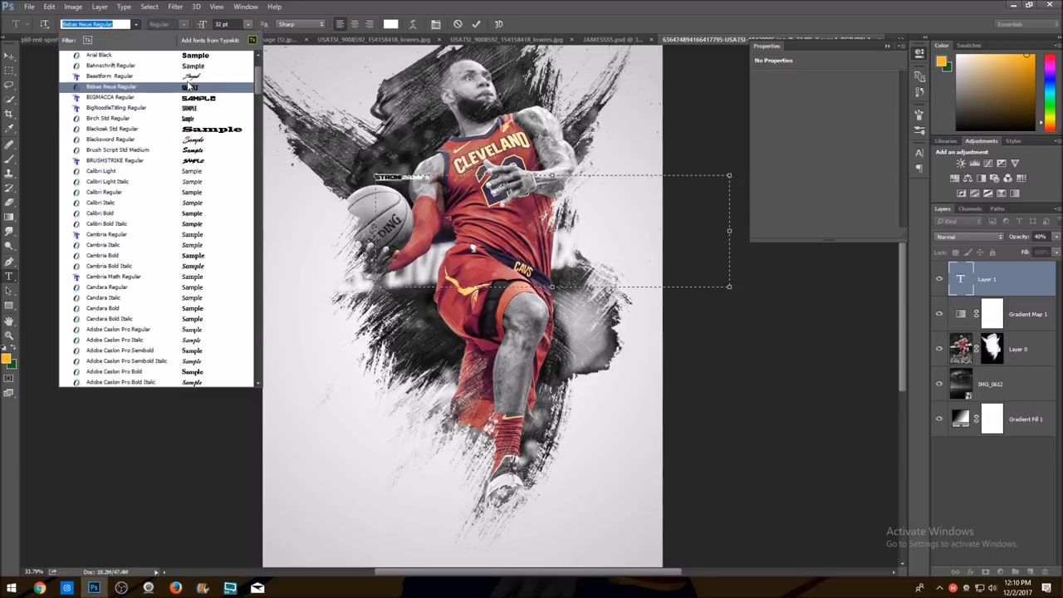
{"action": "left_click", "coordinate": [166, 76]}
{"action": "left_click_drag", "start_coordinate": [729, 287], "coordinate": [407, 181]}
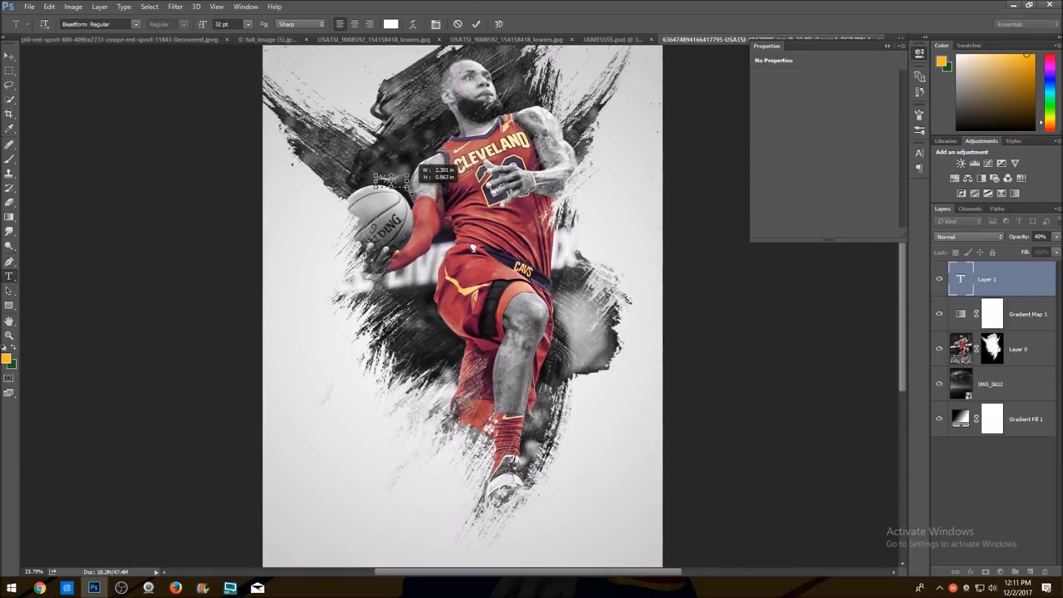
{"action": "left_click", "coordinate": [476, 24]}
{"action": "key", "text": "v"}
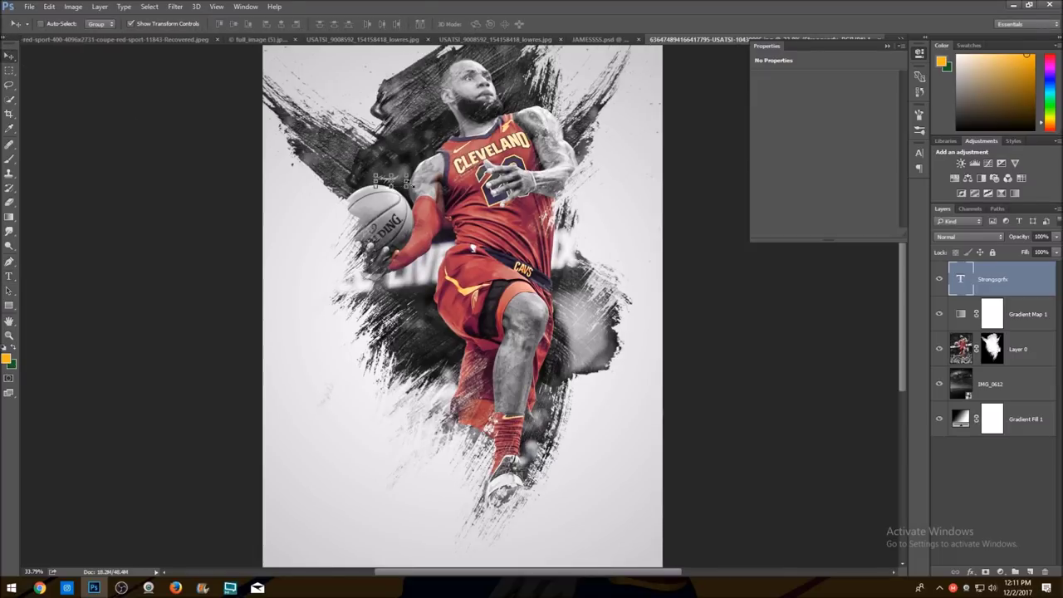
Scale the signature to about 328%, rotate it about -7.3 degrees and place it on the dark stroke above the ball
{"action": "left_click_drag", "start_coordinate": [407, 187], "coordinate": [467, 240]}
{"action": "left_click_drag", "start_coordinate": [498, 220], "coordinate": [501, 208]}
{"action": "left_click_drag", "start_coordinate": [456, 173], "coordinate": [459, 130]}
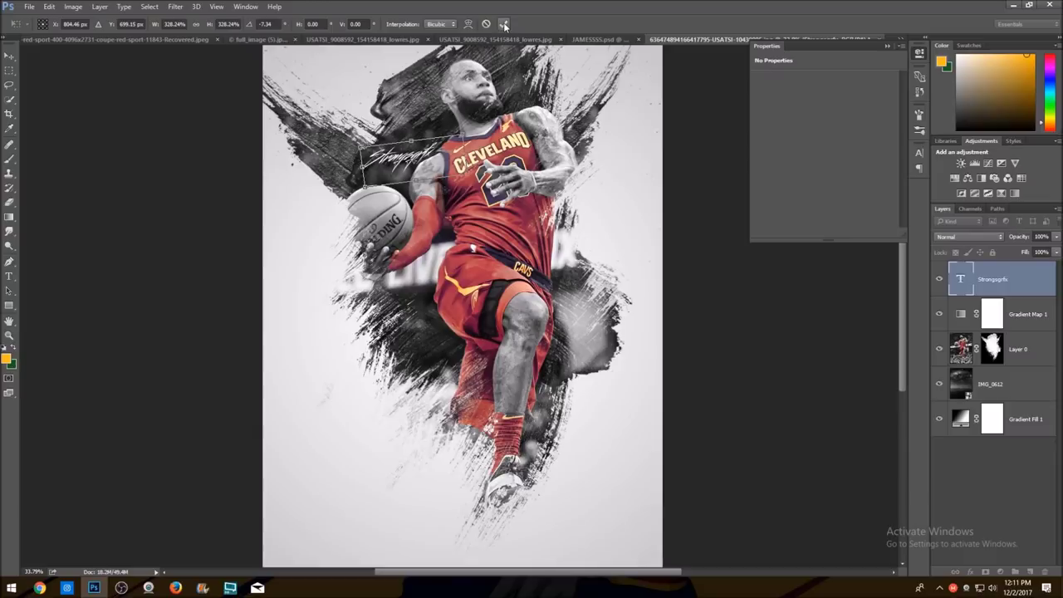
{"action": "left_click", "coordinate": [504, 25]}
Give the signature a black Multiply Drop Shadow with 100% opacity, 22 px distance, 14% spread and 57 px size
{"action": "left_click", "coordinate": [969, 571]}
{"action": "left_click", "coordinate": [556, 278]}
{"action": "left_click", "coordinate": [830, 296]}
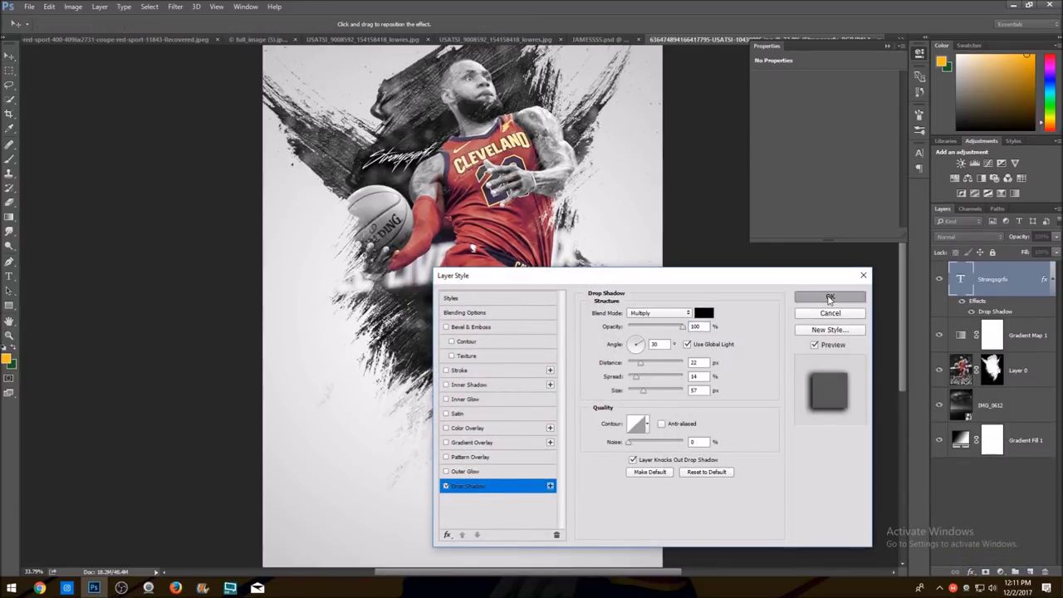
{"action": "scroll", "coordinate": [469, 220], "scroll_direction": "up", "scroll_amount": 2}
{"action": "scroll", "coordinate": [473, 218], "scroll_direction": "down", "scroll_amount": 3}
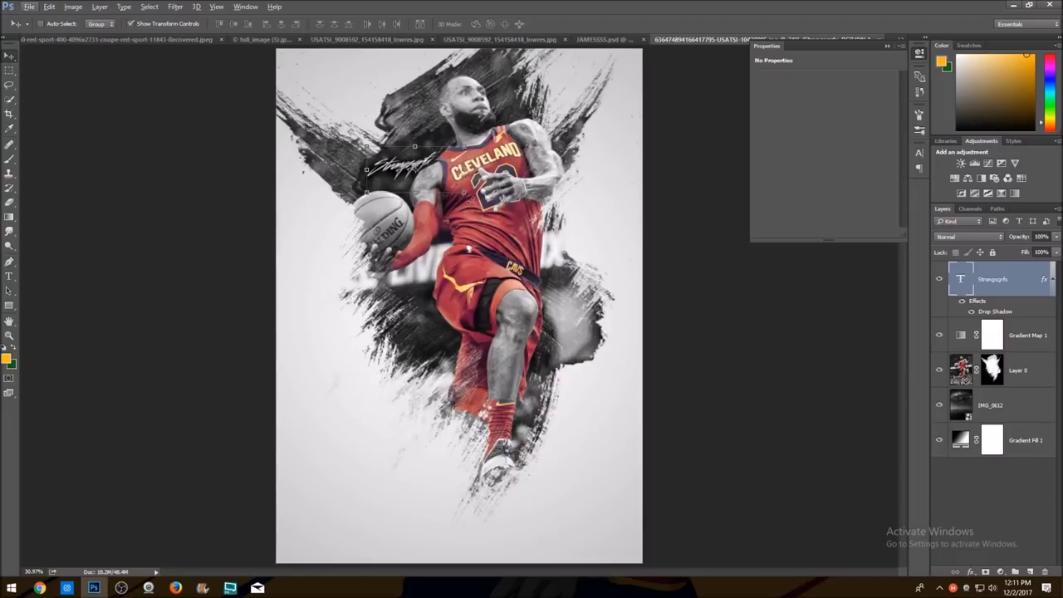
{"action": "scroll", "coordinate": [477, 216], "scroll_direction": "down", "scroll_amount": 2}
{"action": "scroll", "coordinate": [477, 229], "scroll_direction": "up", "scroll_amount": 1}
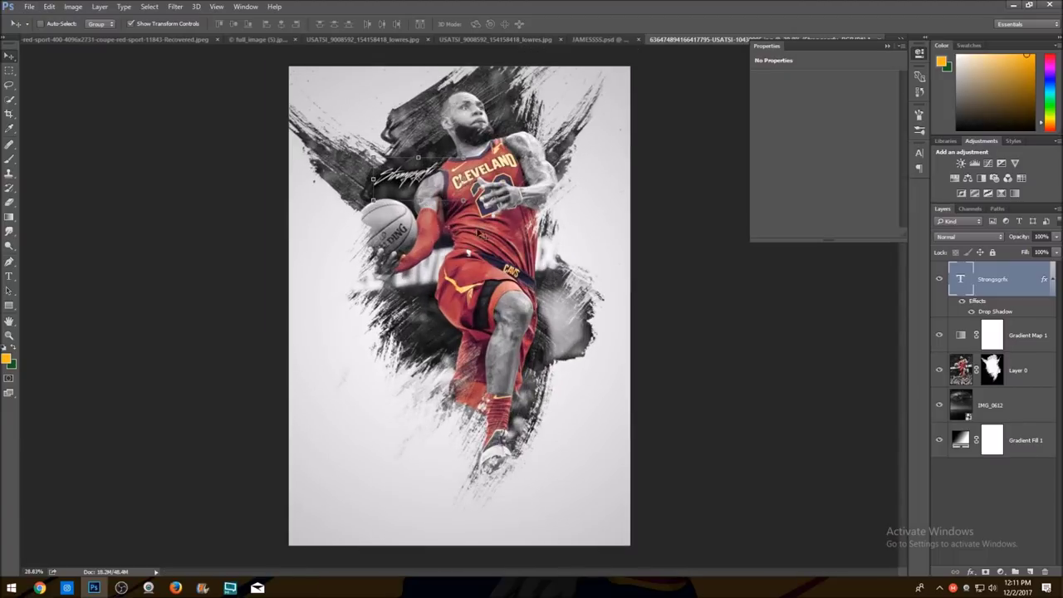
Save a JPEG copy of the poster in the EDITS folder under an edited file name, at maximum quality 12
{"action": "left_click", "coordinate": [29, 6]}
{"action": "left_click", "coordinate": [68, 130]}
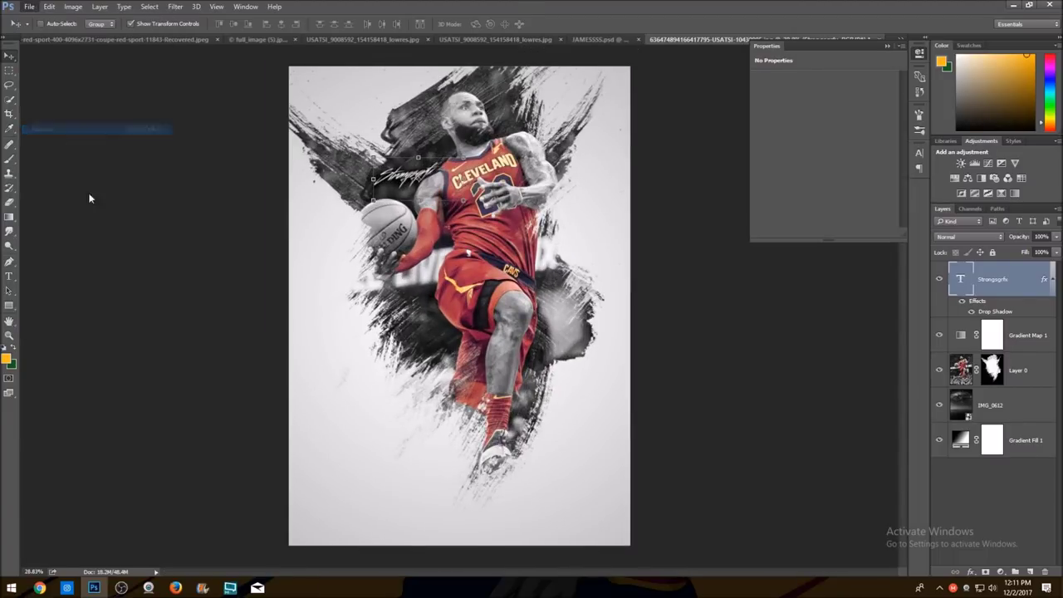
{"action": "left_click", "coordinate": [130, 258]}
{"action": "left_click", "coordinate": [135, 340]}
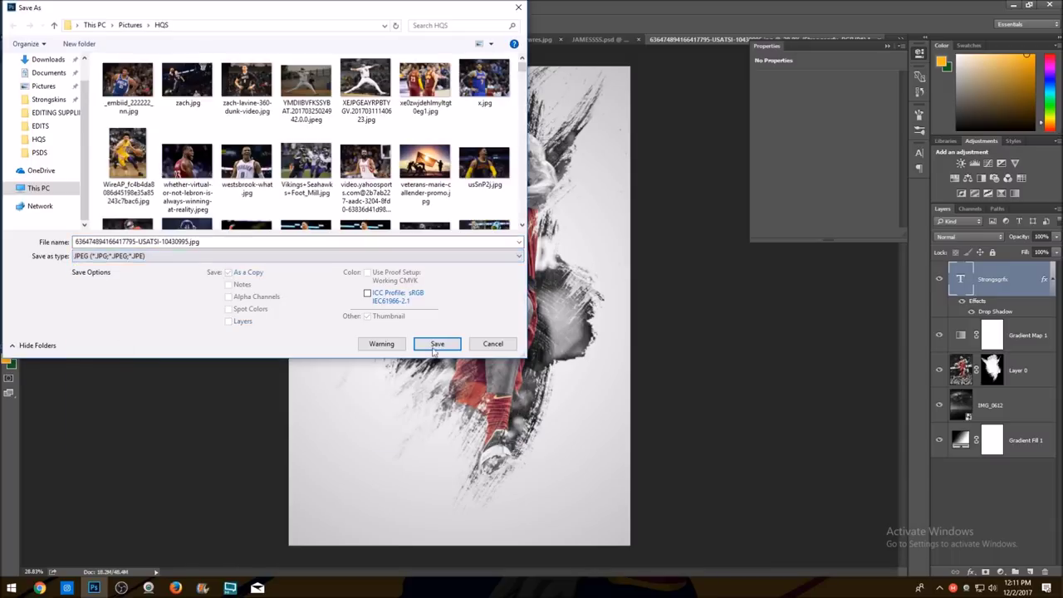
{"action": "left_click", "coordinate": [40, 126]}
{"action": "left_click_drag", "start_coordinate": [162, 241], "coordinate": [138, 242]}
{"action": "key", "text": "BackSpace"}
{"action": "left_click", "coordinate": [437, 342]}
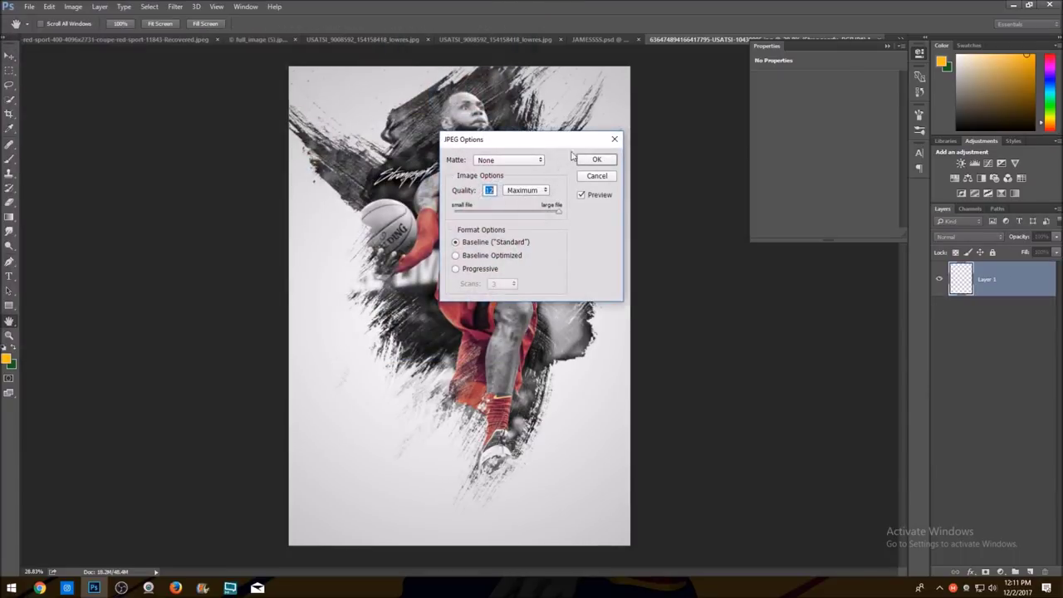
{"action": "left_click", "coordinate": [597, 160]}
Open the saved JPEG of the poster and duplicate its Background layer
{"action": "left_click", "coordinate": [30, 7]}
{"action": "left_click", "coordinate": [36, 31]}
{"action": "left_click", "coordinate": [49, 68]}
{"action": "double_click", "coordinate": [214, 93]}
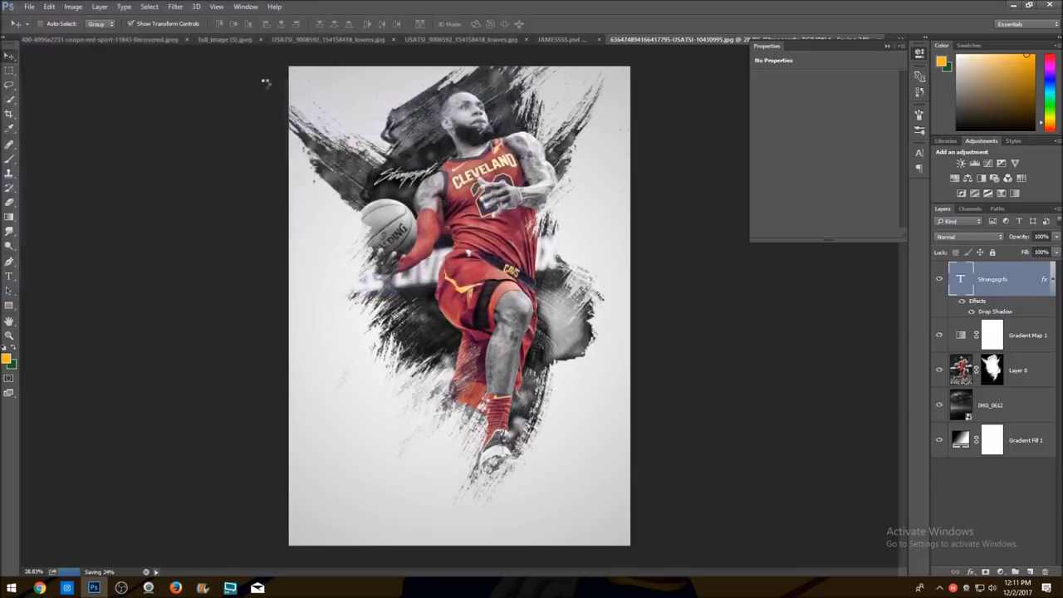
{"action": "key", "text": "ctrl+j"}
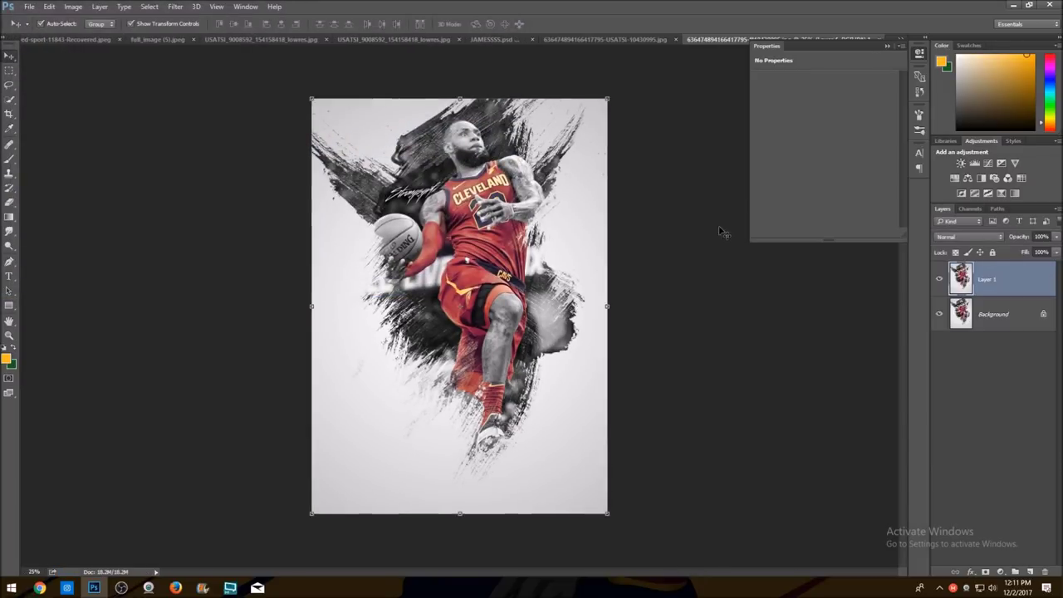
Apply a High Pass filter with a small radius to Layer 1 and set its blend mode to Overlay
{"action": "left_click", "coordinate": [175, 6]}
{"action": "mouse_move", "coordinate": [199, 223]}
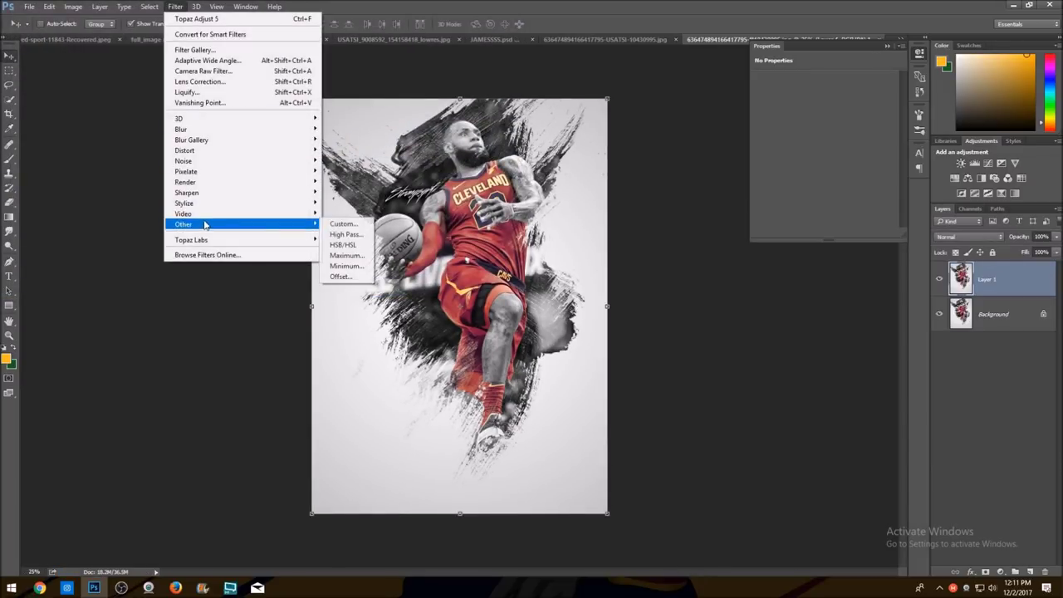
{"action": "left_click", "coordinate": [357, 234]}
{"action": "left_click_drag", "start_coordinate": [492, 141], "coordinate": [152, 156]}
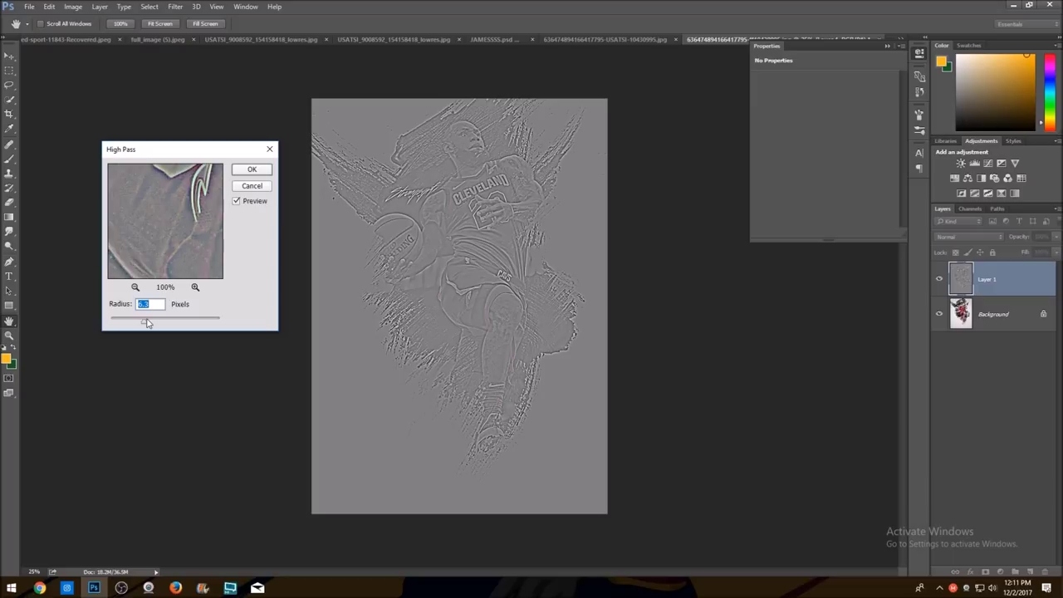
{"action": "mouse_move", "coordinate": [145, 323]}
{"action": "left_mouse_down"}
{"action": "mouse_move", "coordinate": [136, 323]}
{"action": "mouse_move", "coordinate": [146, 322]}
{"action": "left_mouse_up"}
{"action": "left_click", "coordinate": [251, 169]}
{"action": "key", "text": "v"}
{"action": "left_click", "coordinate": [969, 237]}
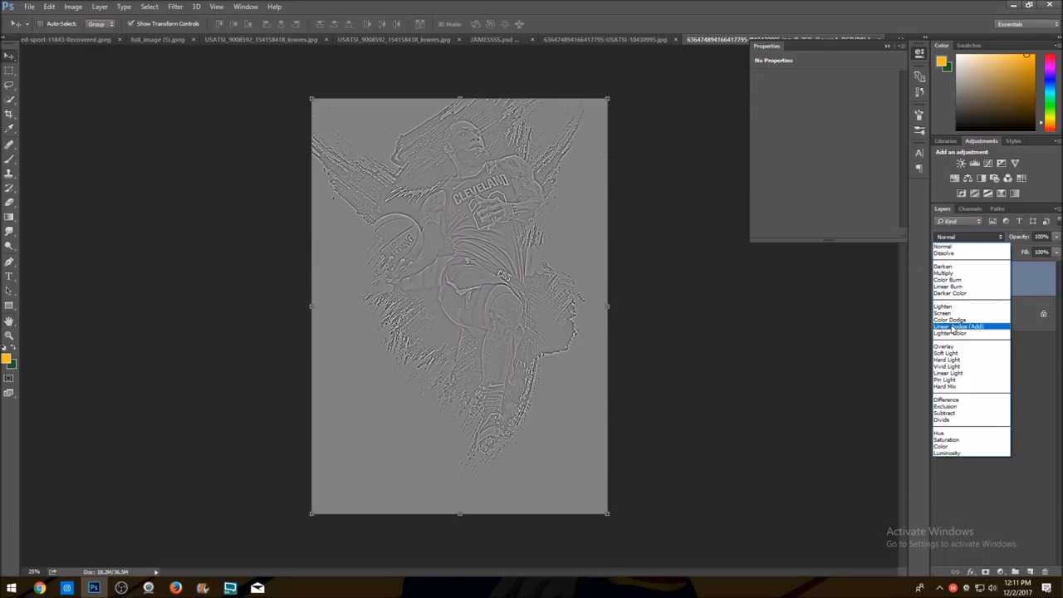
{"action": "left_click", "coordinate": [950, 347]}
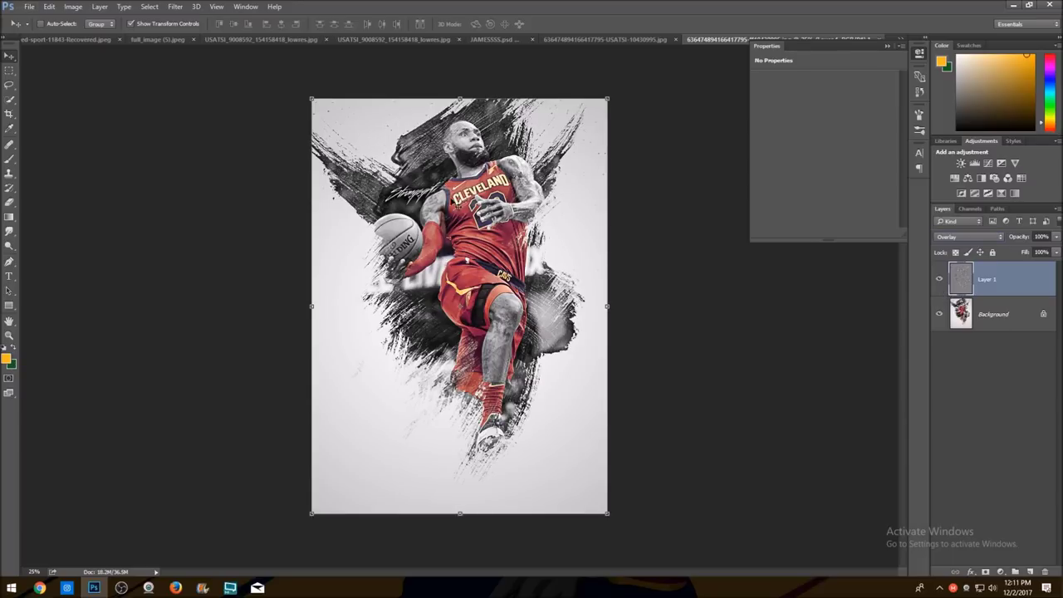
Compare the flattened poster with the High Pass layer hidden and shown, checking the sharpening up close
{"action": "scroll", "coordinate": [473, 215], "scroll_direction": "up", "scroll_amount": 4}
{"action": "scroll", "coordinate": [477, 218], "scroll_direction": "up", "scroll_amount": 2}
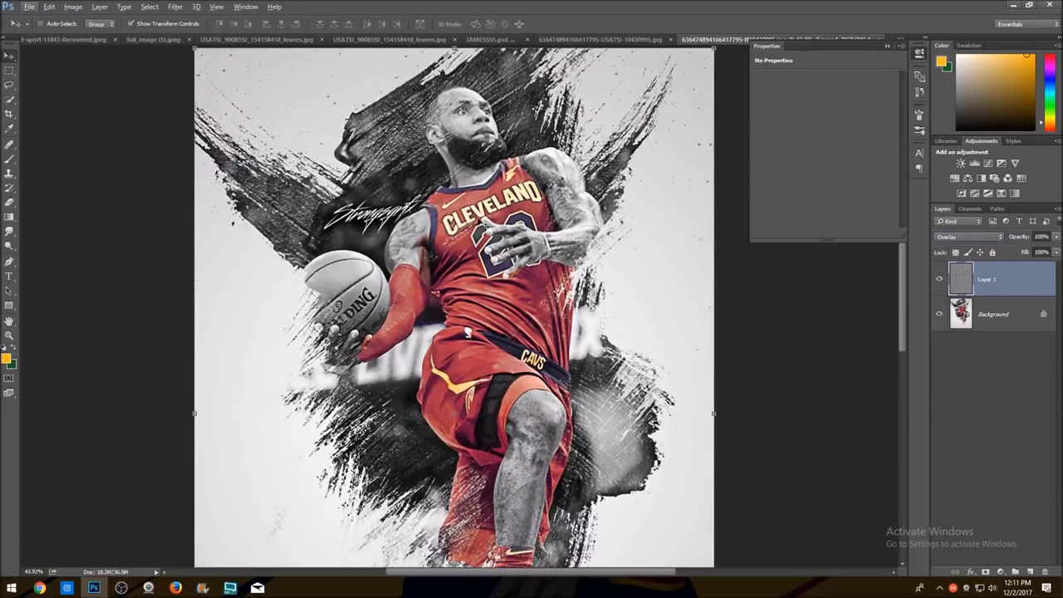
{"action": "left_click", "coordinate": [939, 279]}
{"action": "left_click", "coordinate": [939, 280]}
{"action": "left_click", "coordinate": [939, 280]}
{"action": "scroll", "coordinate": [567, 334], "scroll_direction": "down", "scroll_amount": 2}
{"action": "left_click", "coordinate": [939, 280]}
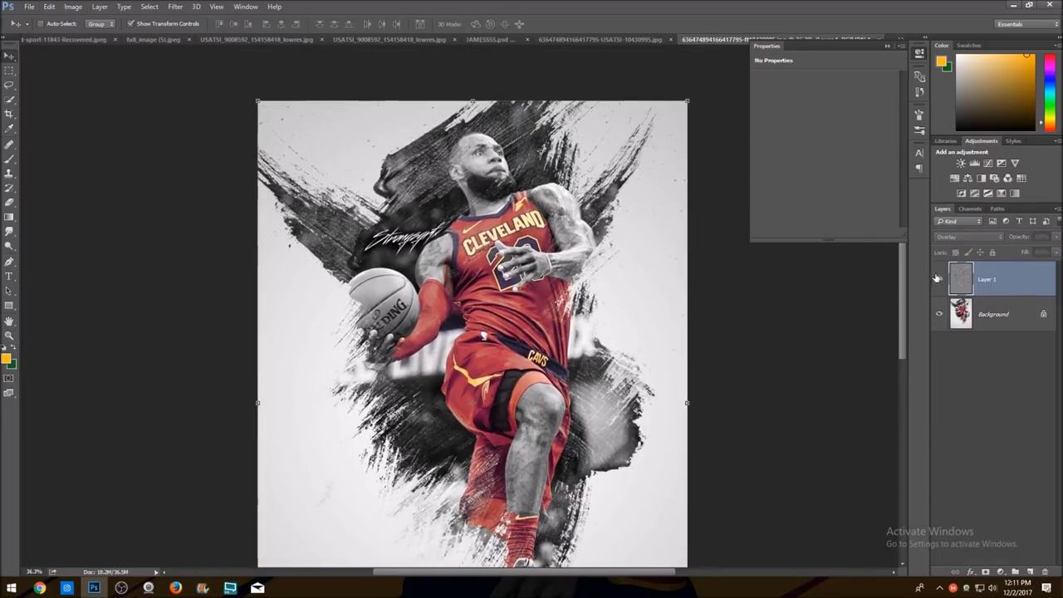